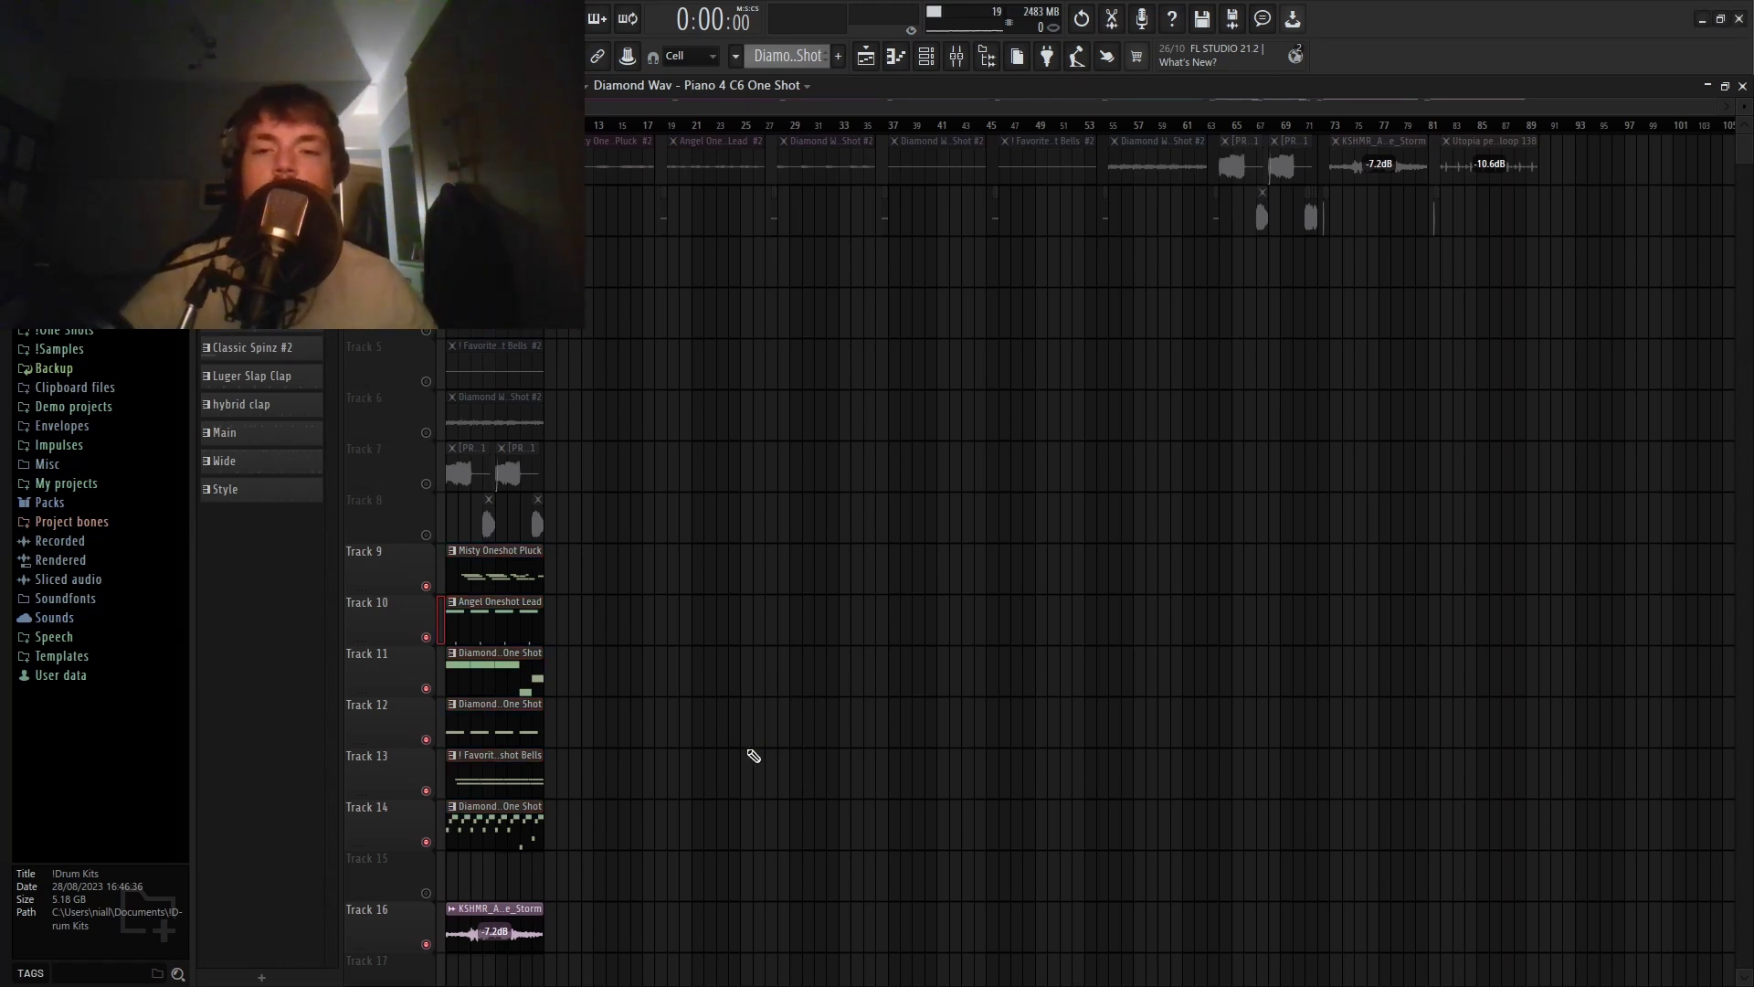
Play the Piano 4 C6 One Shot pattern in the piano roll, then replay only bars 7 and 8.
scroll(754, 756, "down", 2)
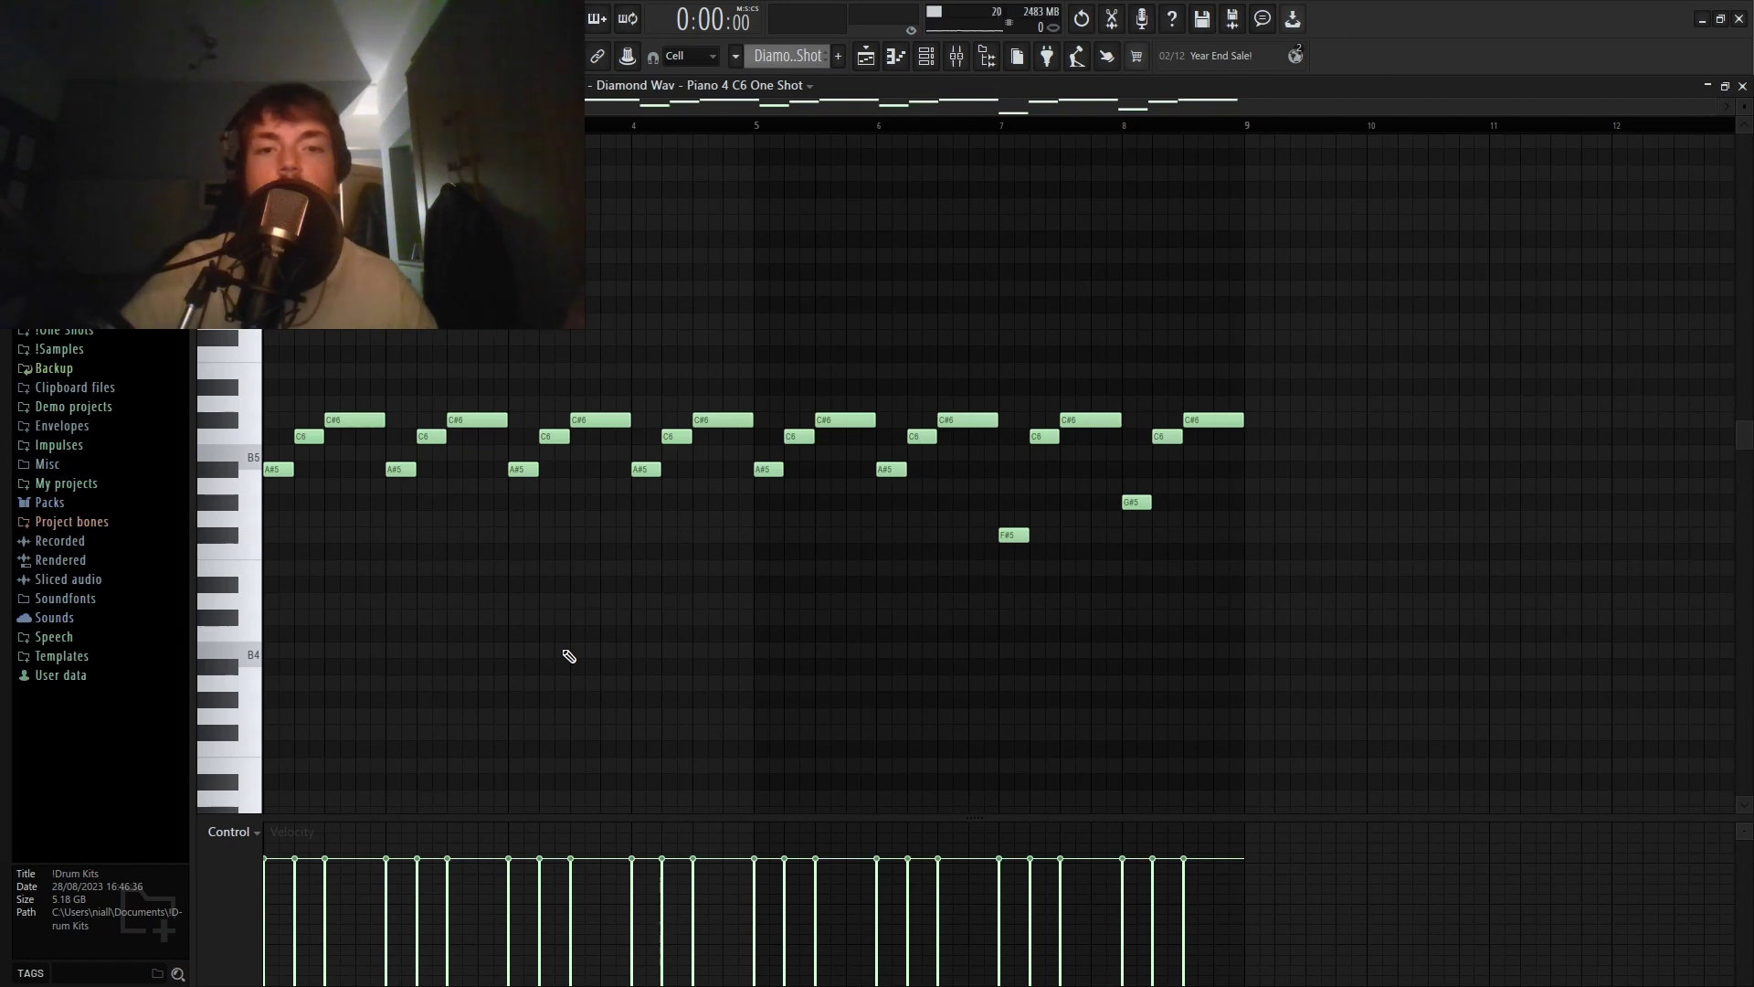
key("space")
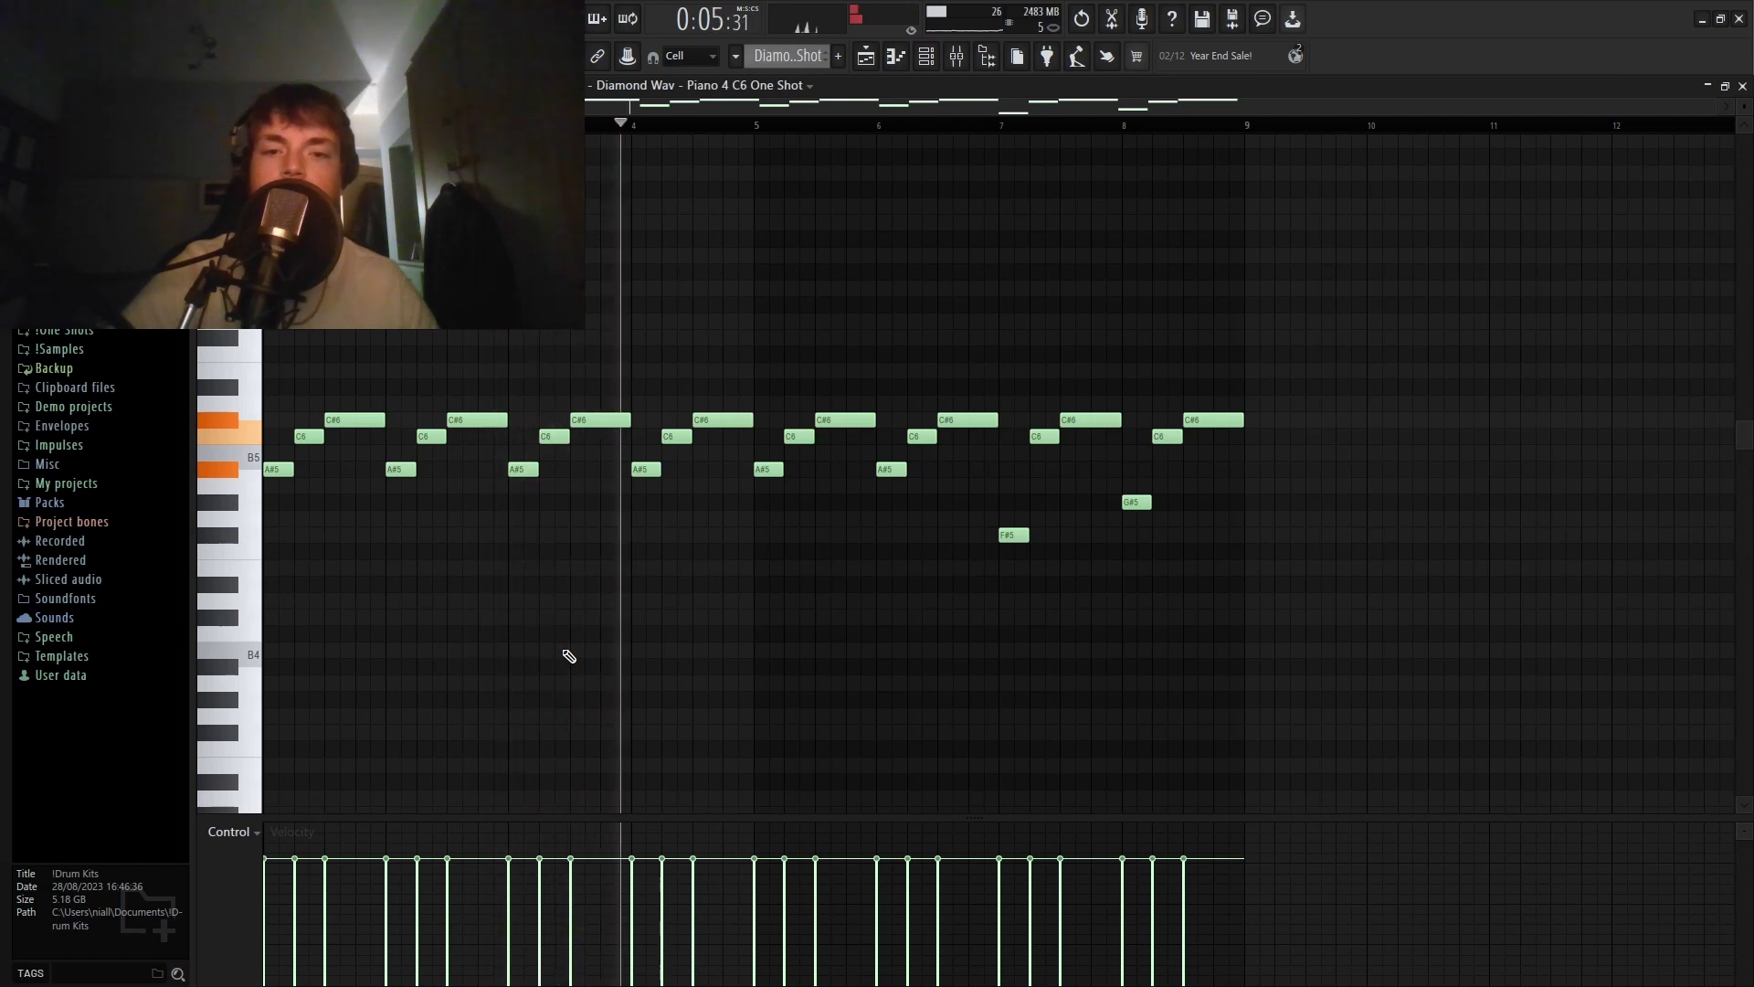
left_click_drag(999, 125, 1254, 168)
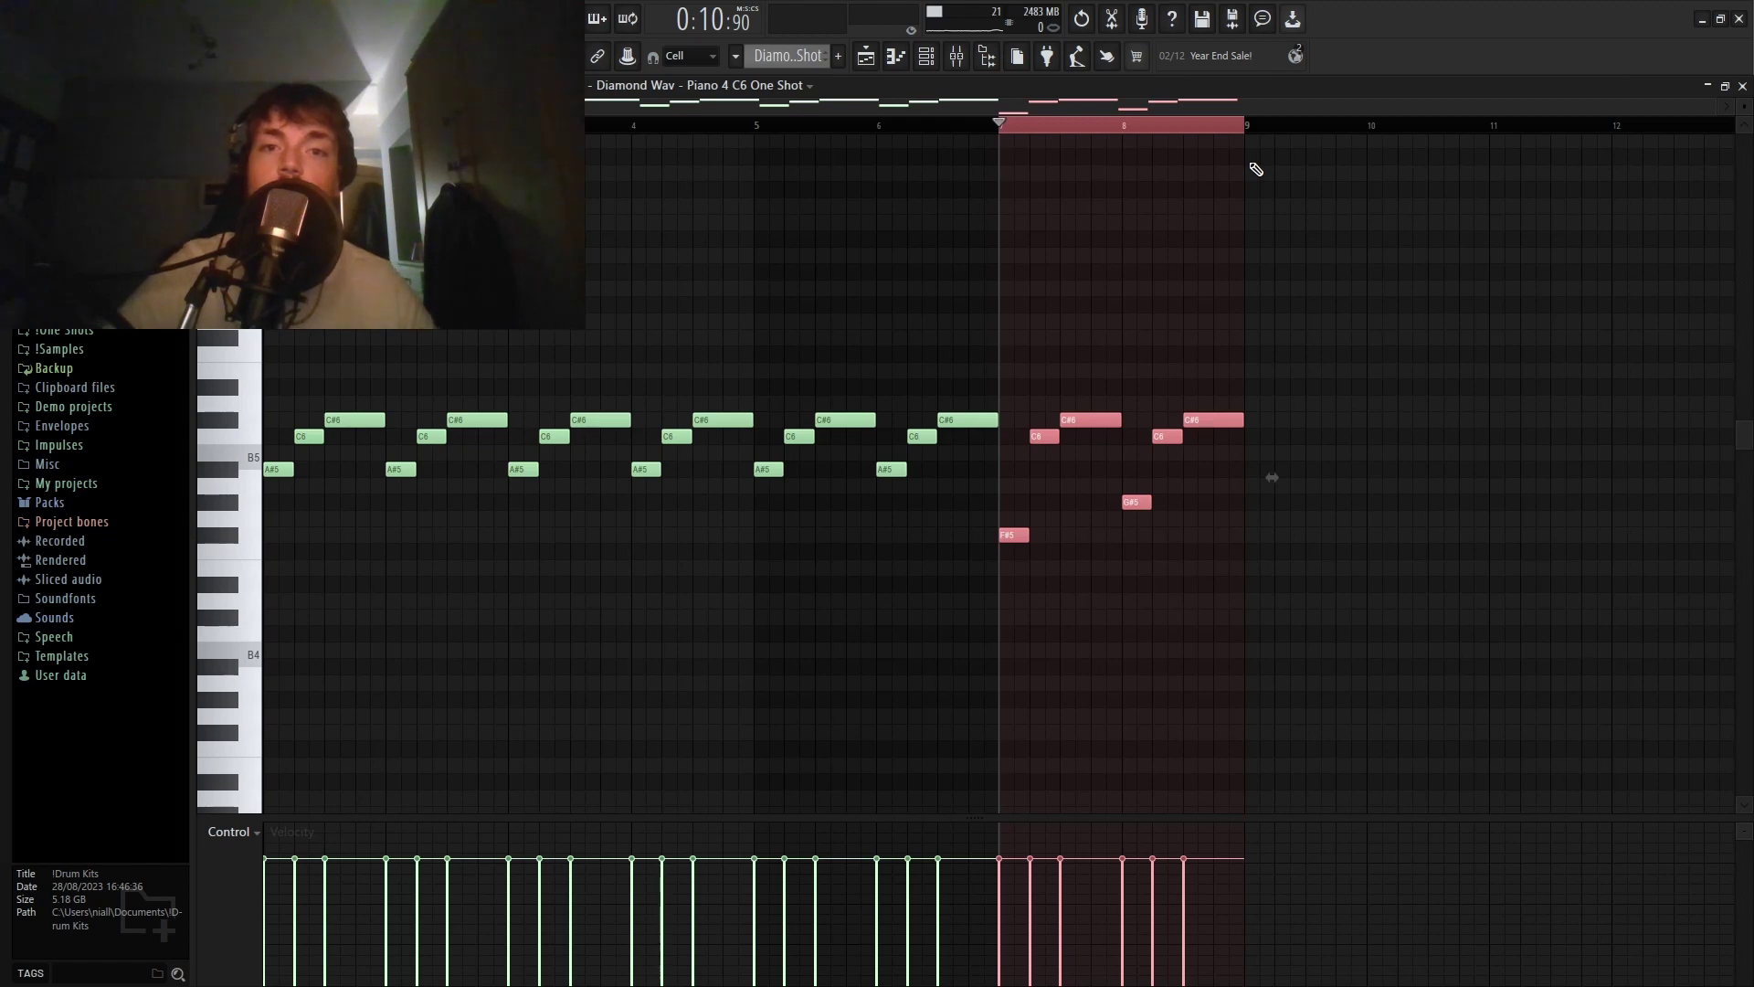
key("space")
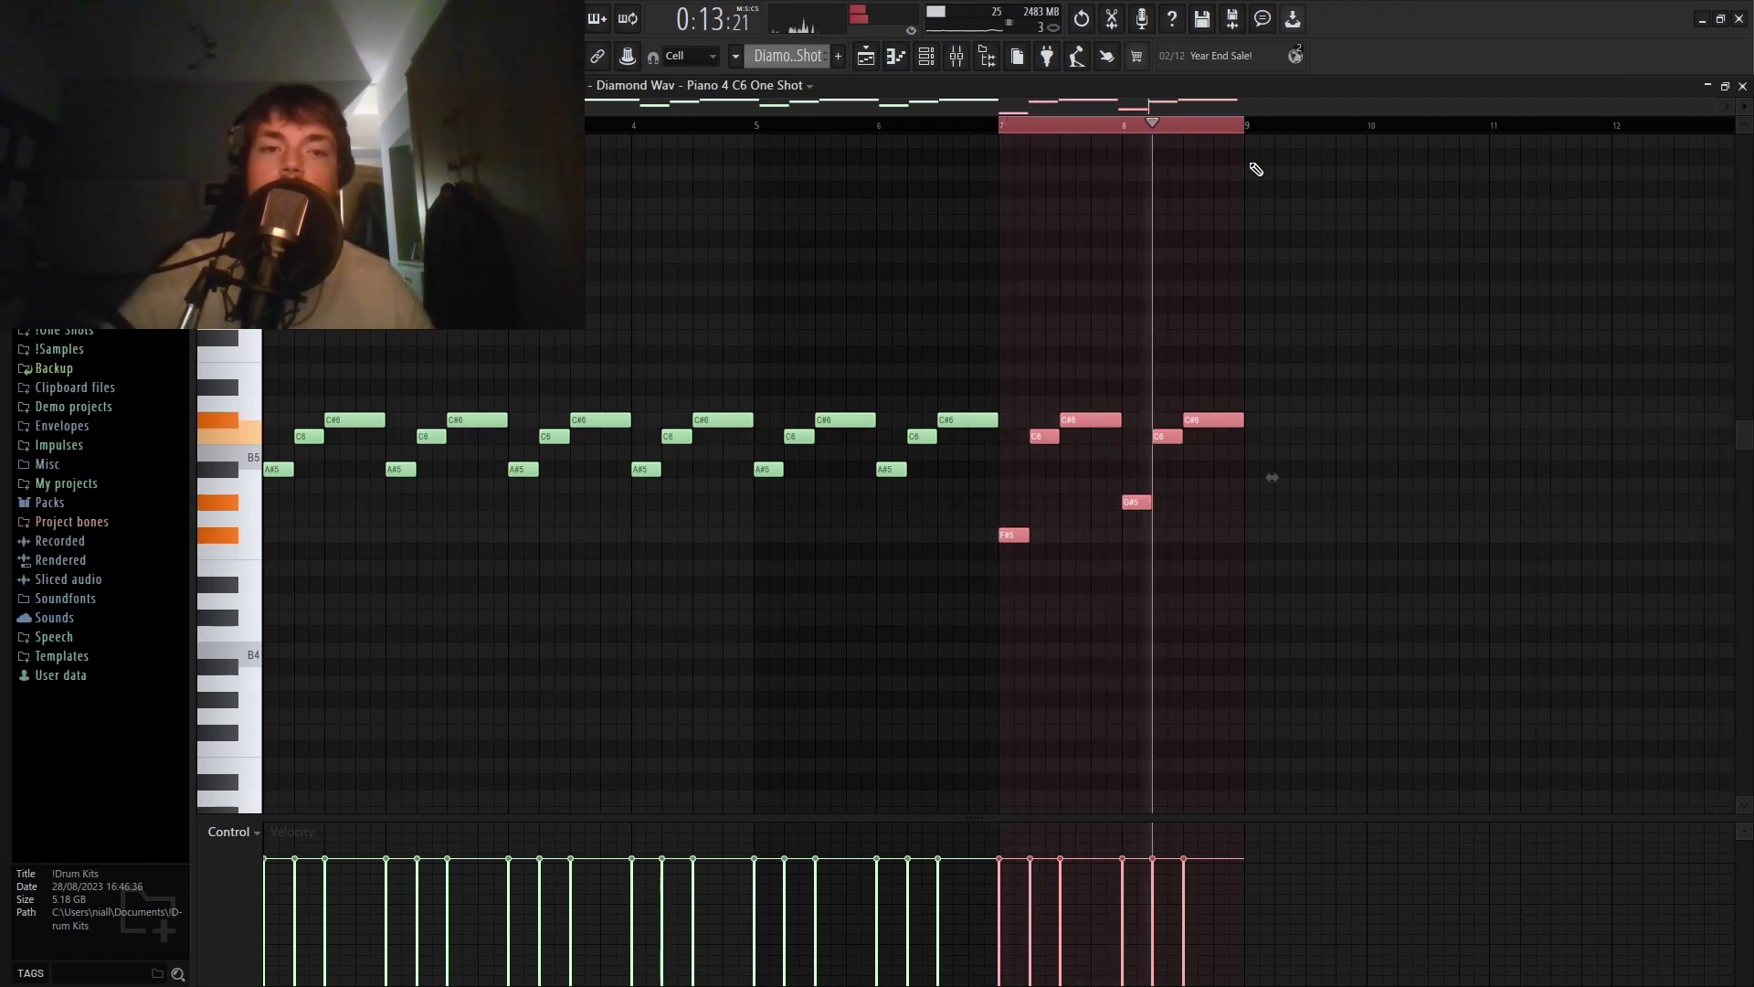
left_click(1078, 125)
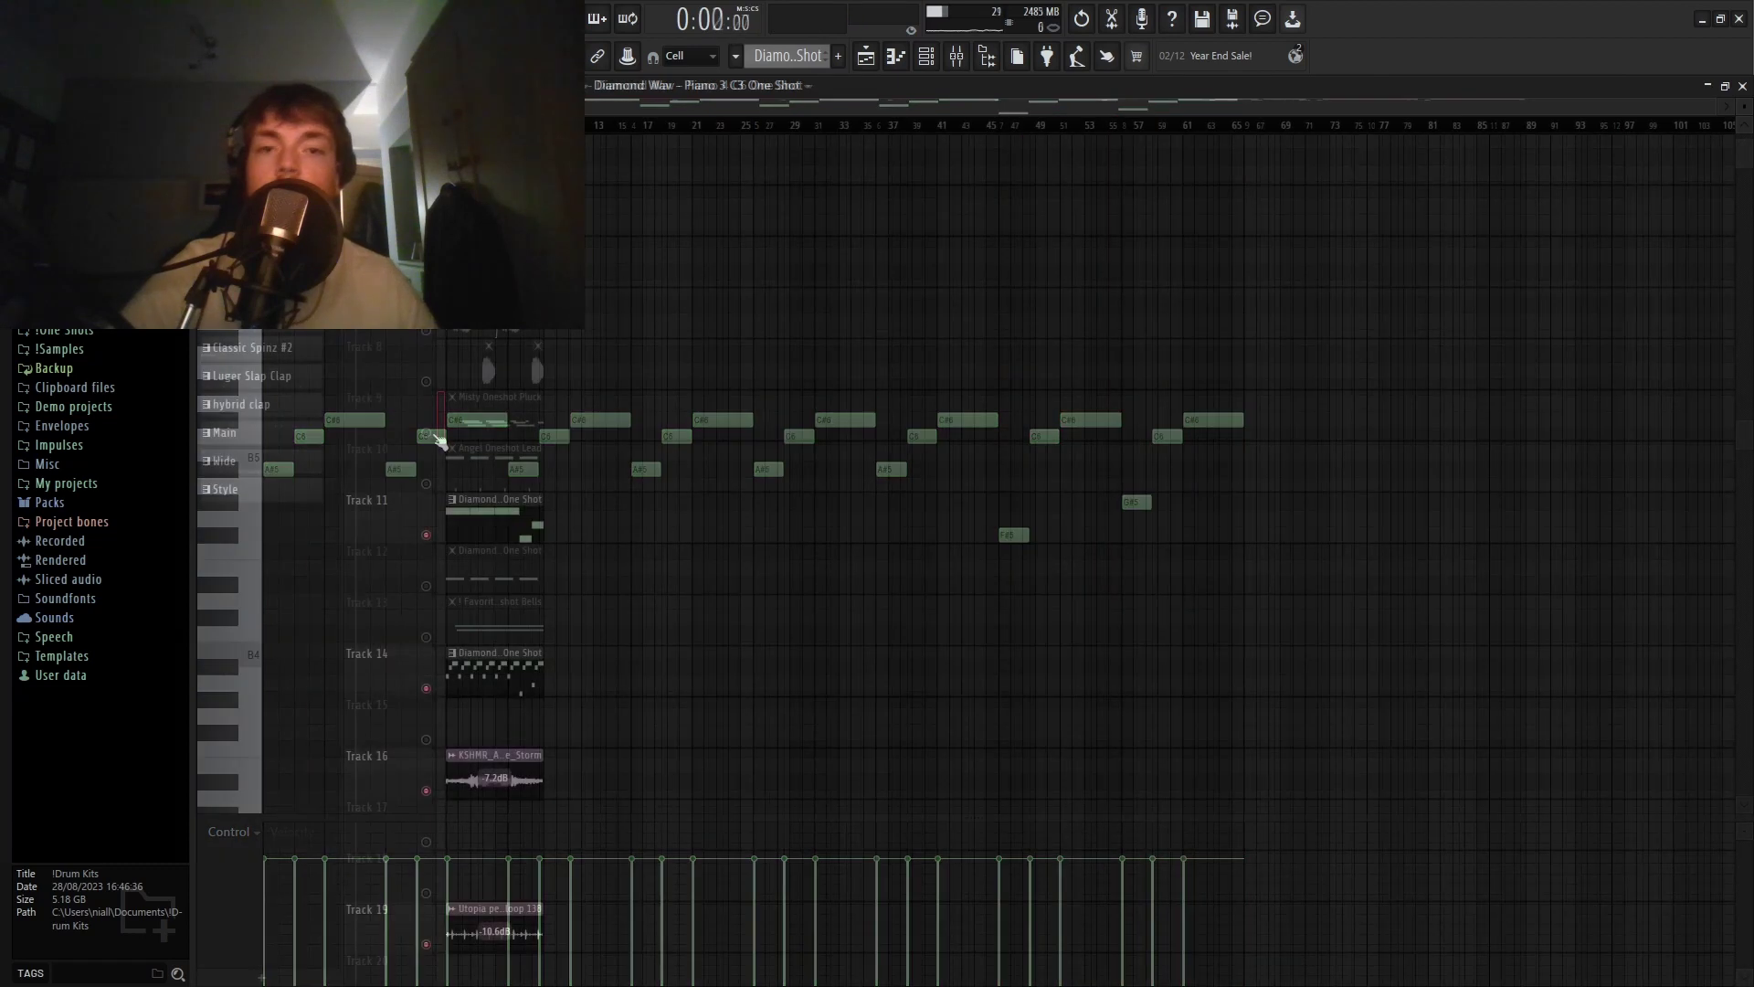
Open the Piano 3 C3 One Shot pattern on track 11 in the piano roll and play it through.
left_click(439, 439)
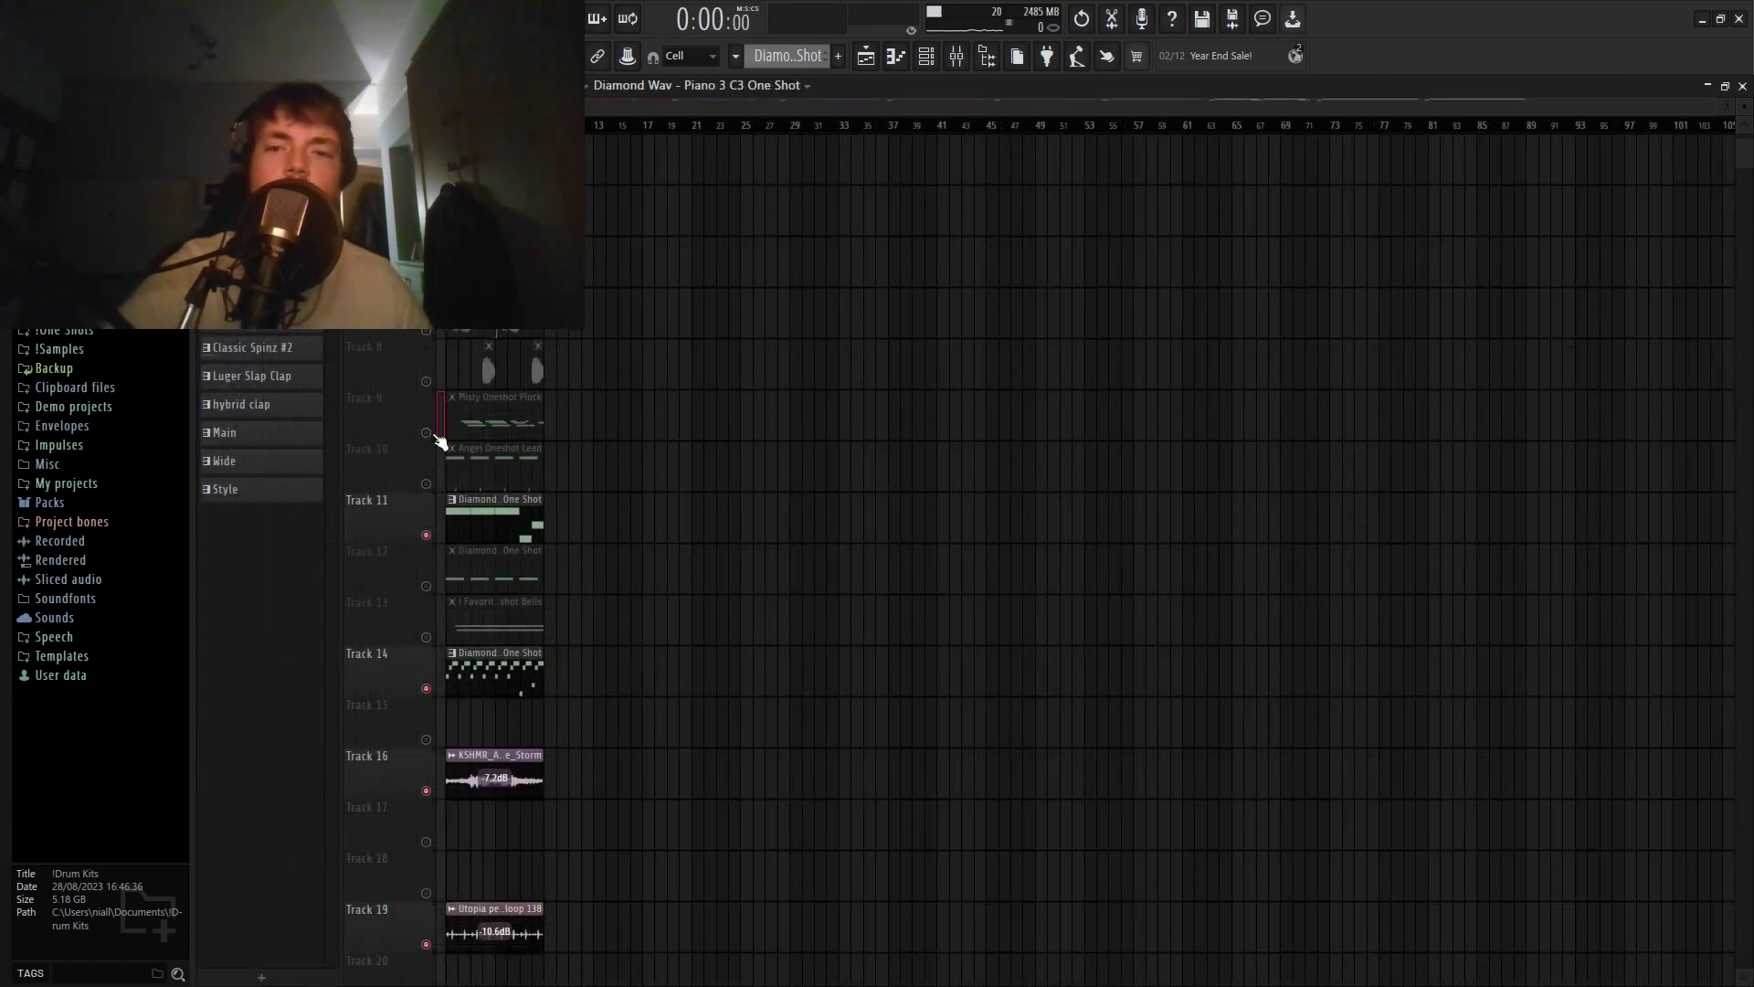
double_click(488, 534)
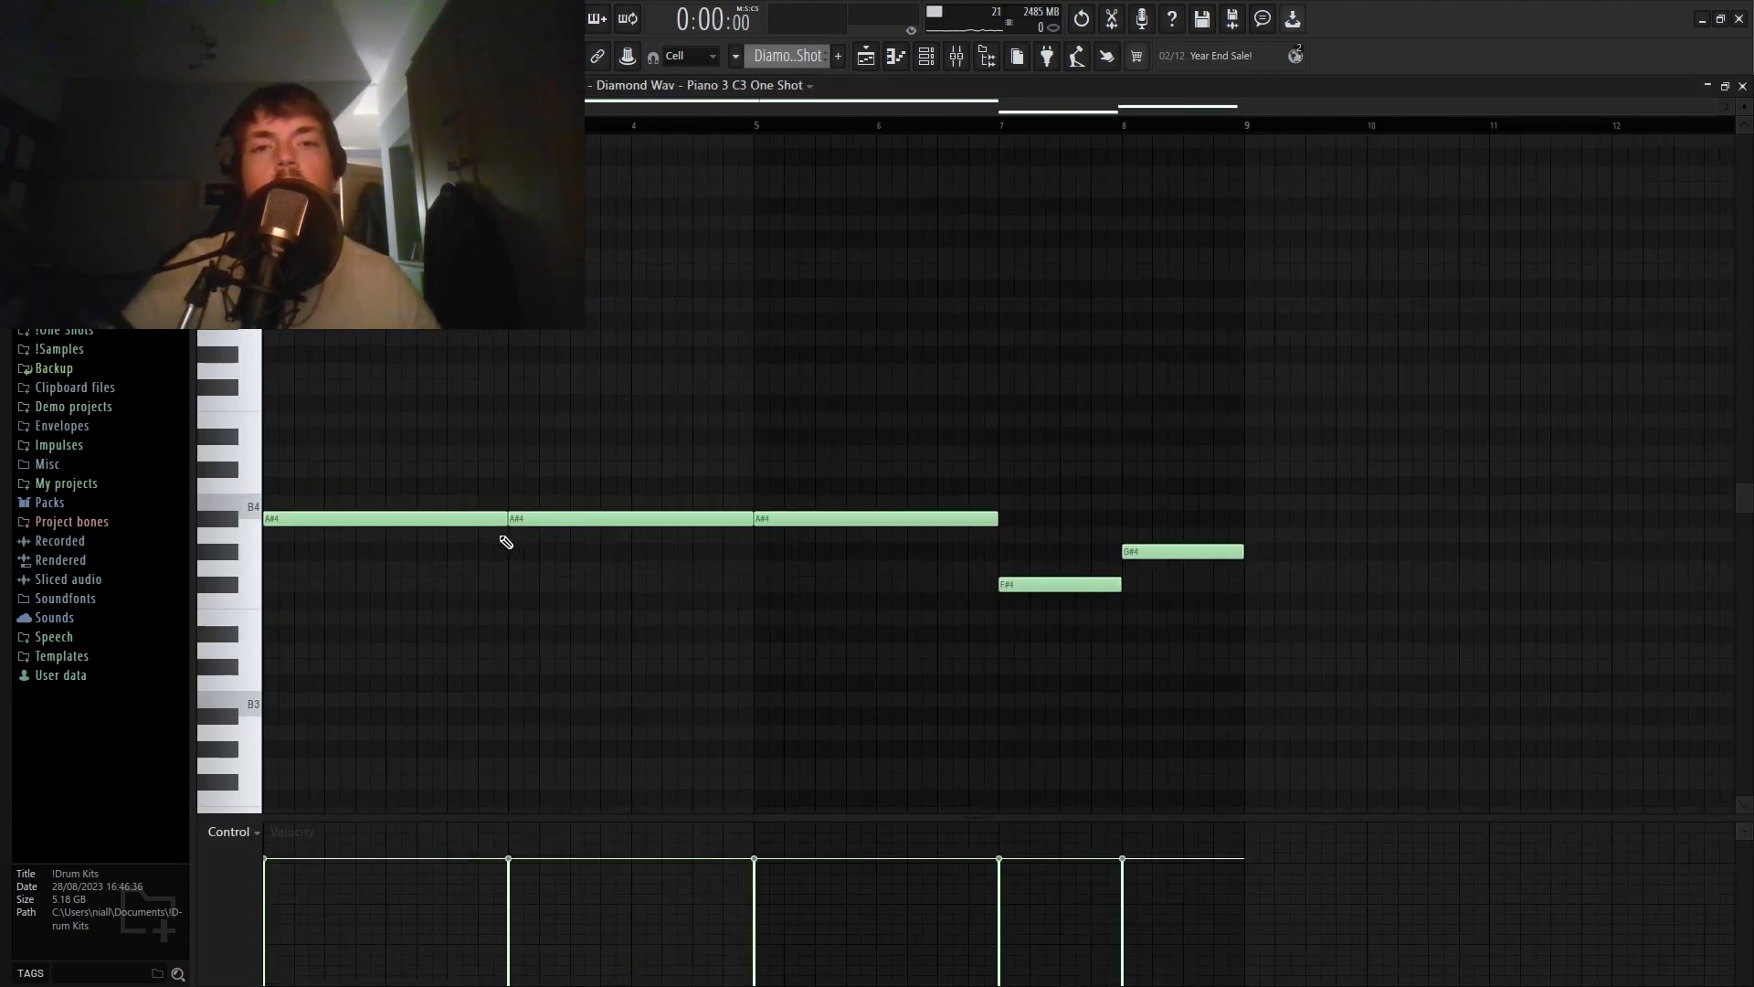
key("space")
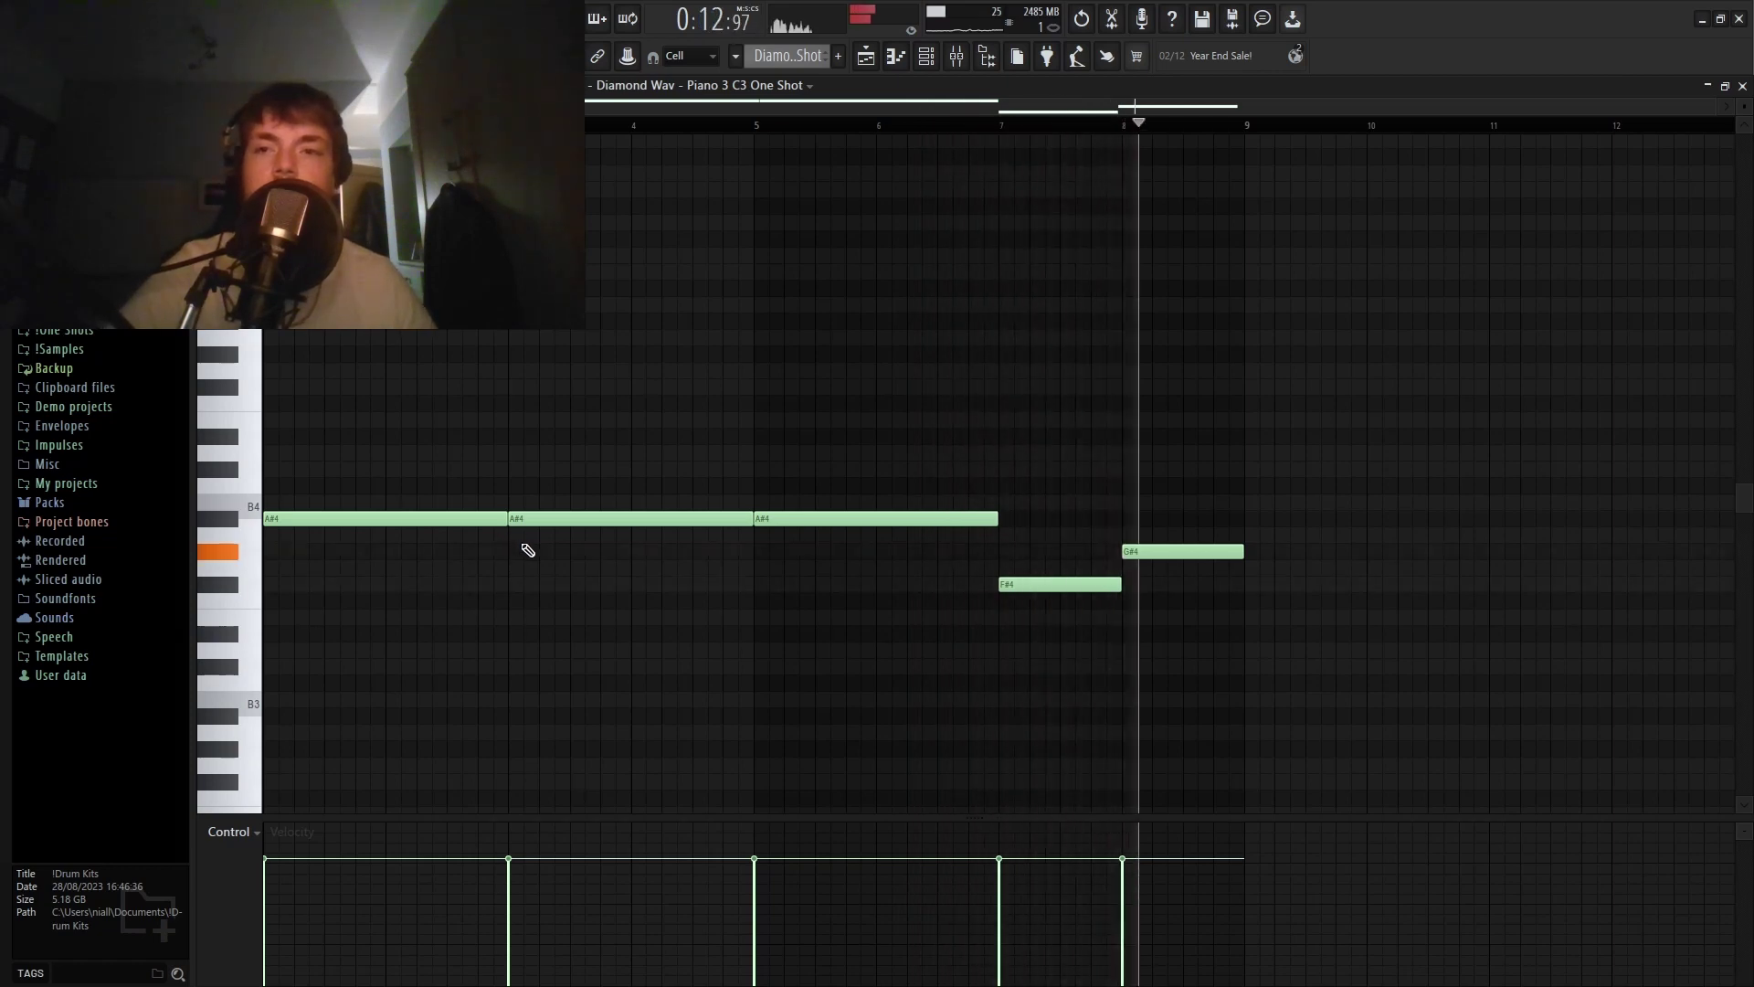
key("space")
Return to the playlist and play the Piano 3 C3 and Piano 4 C6 tracks together.
key("F7")
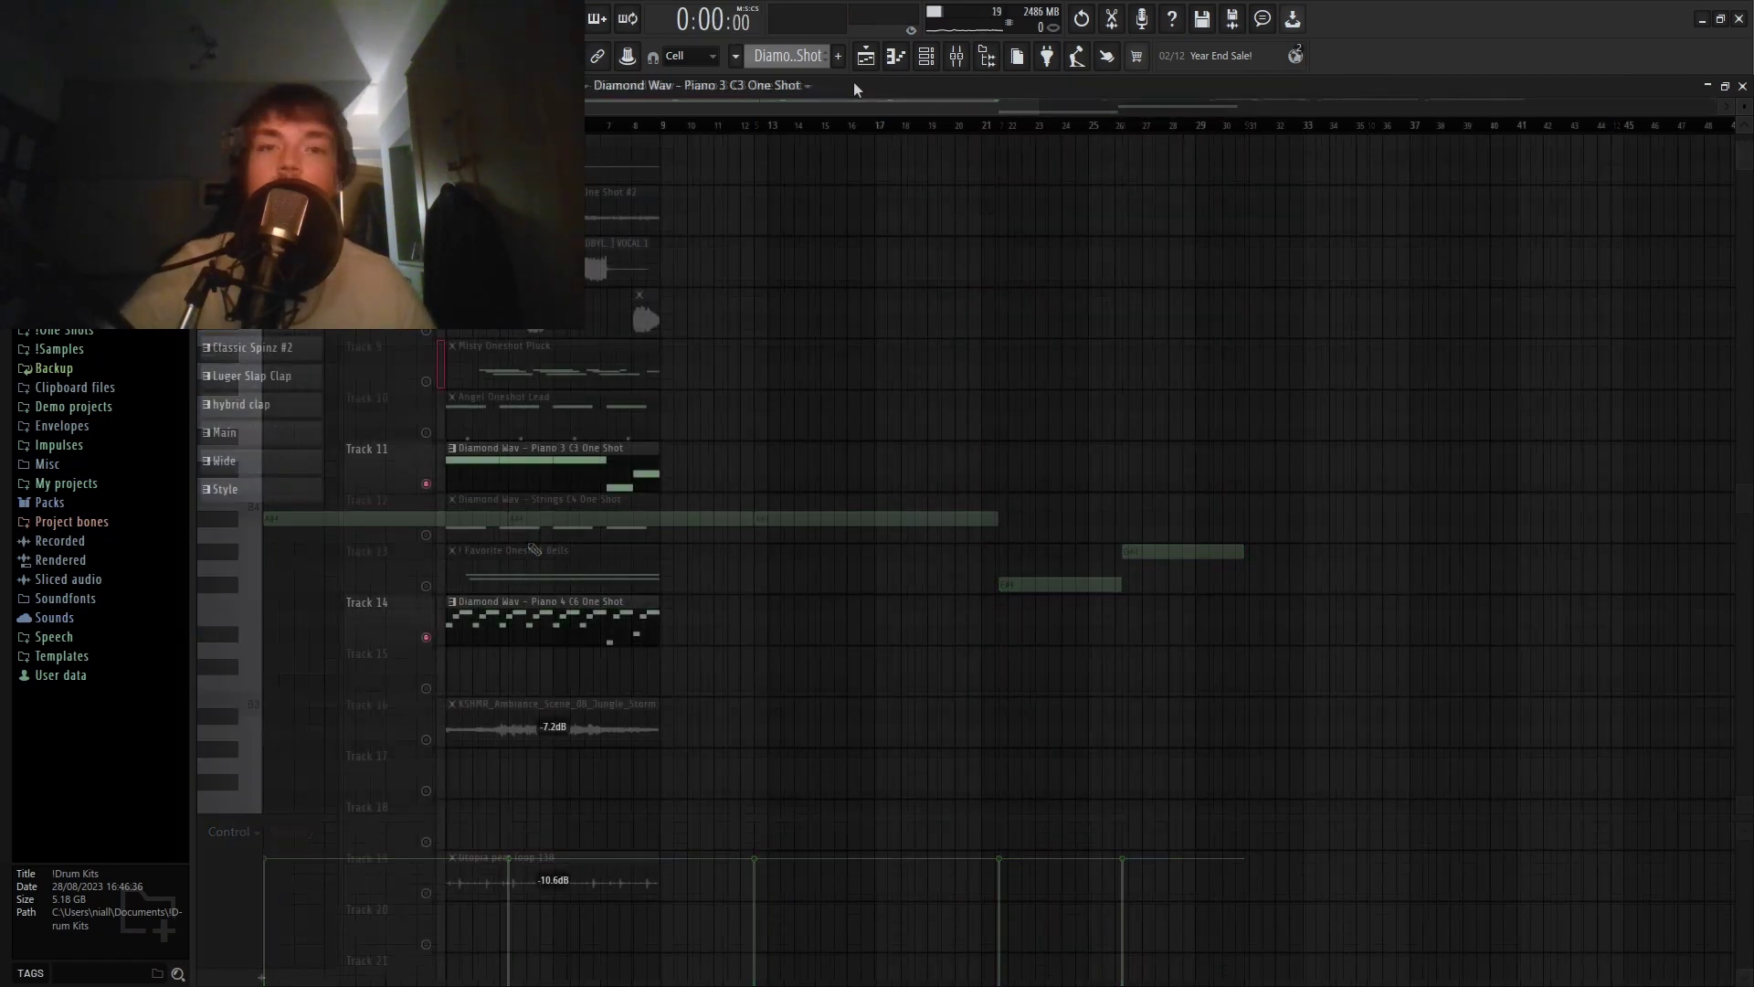
key("space")
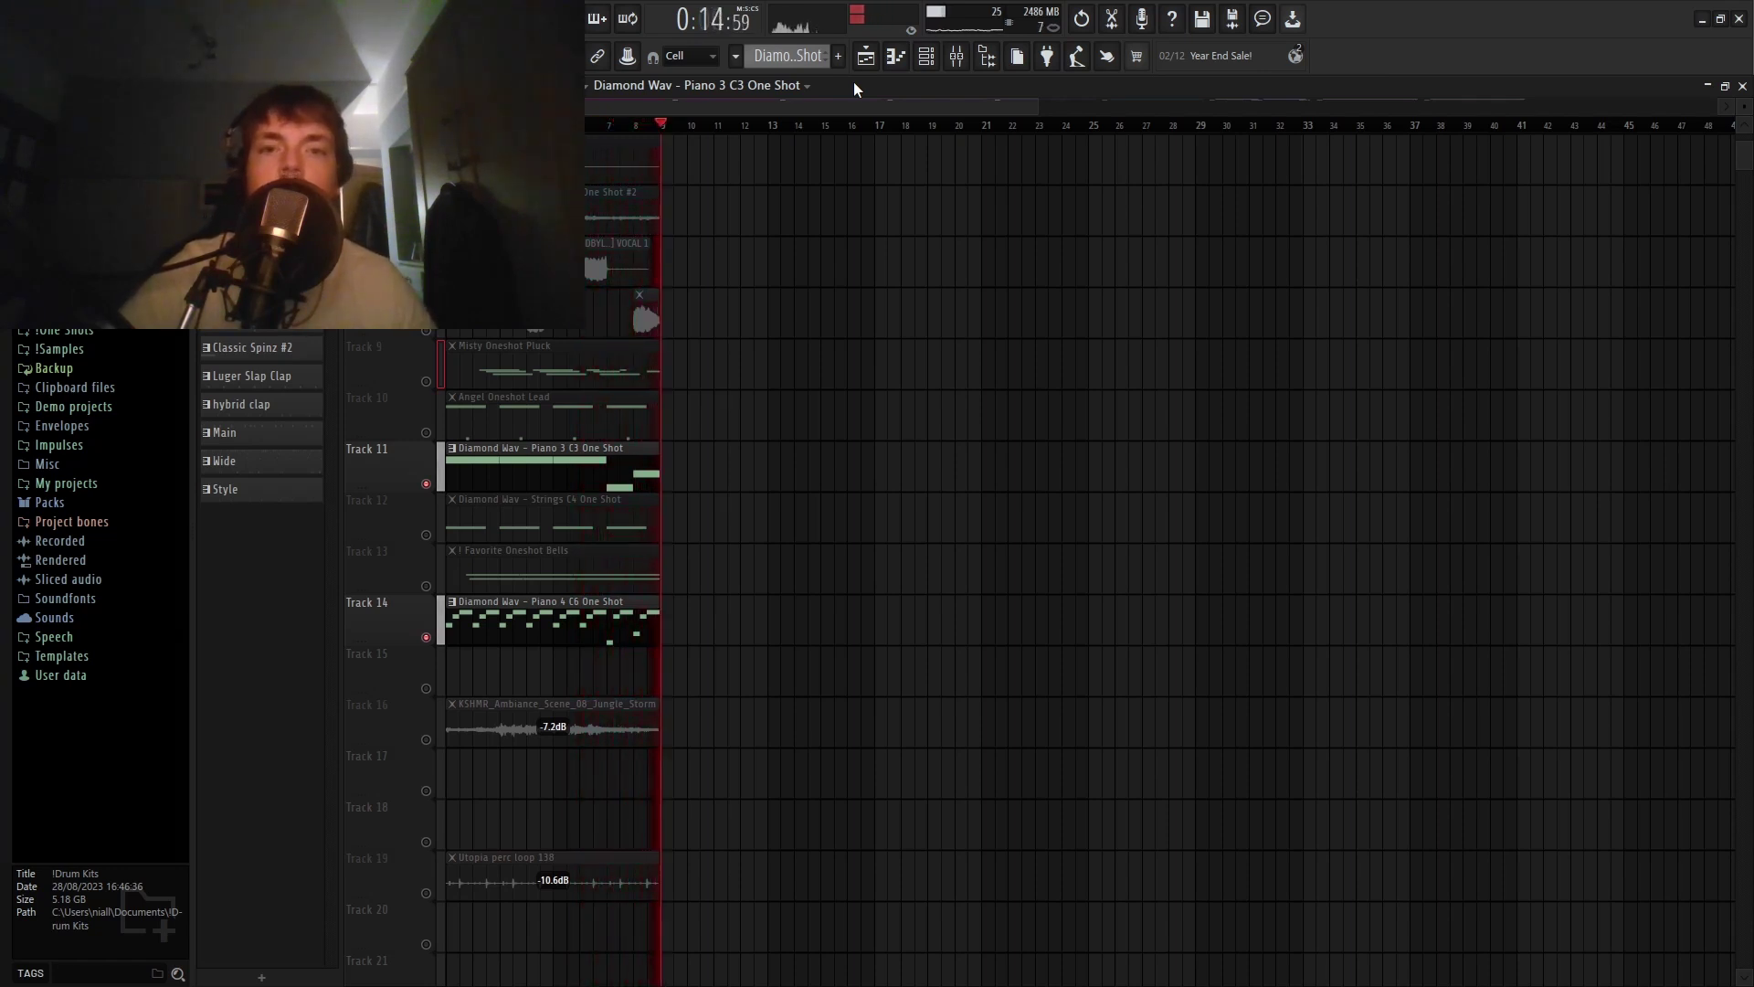
key("space")
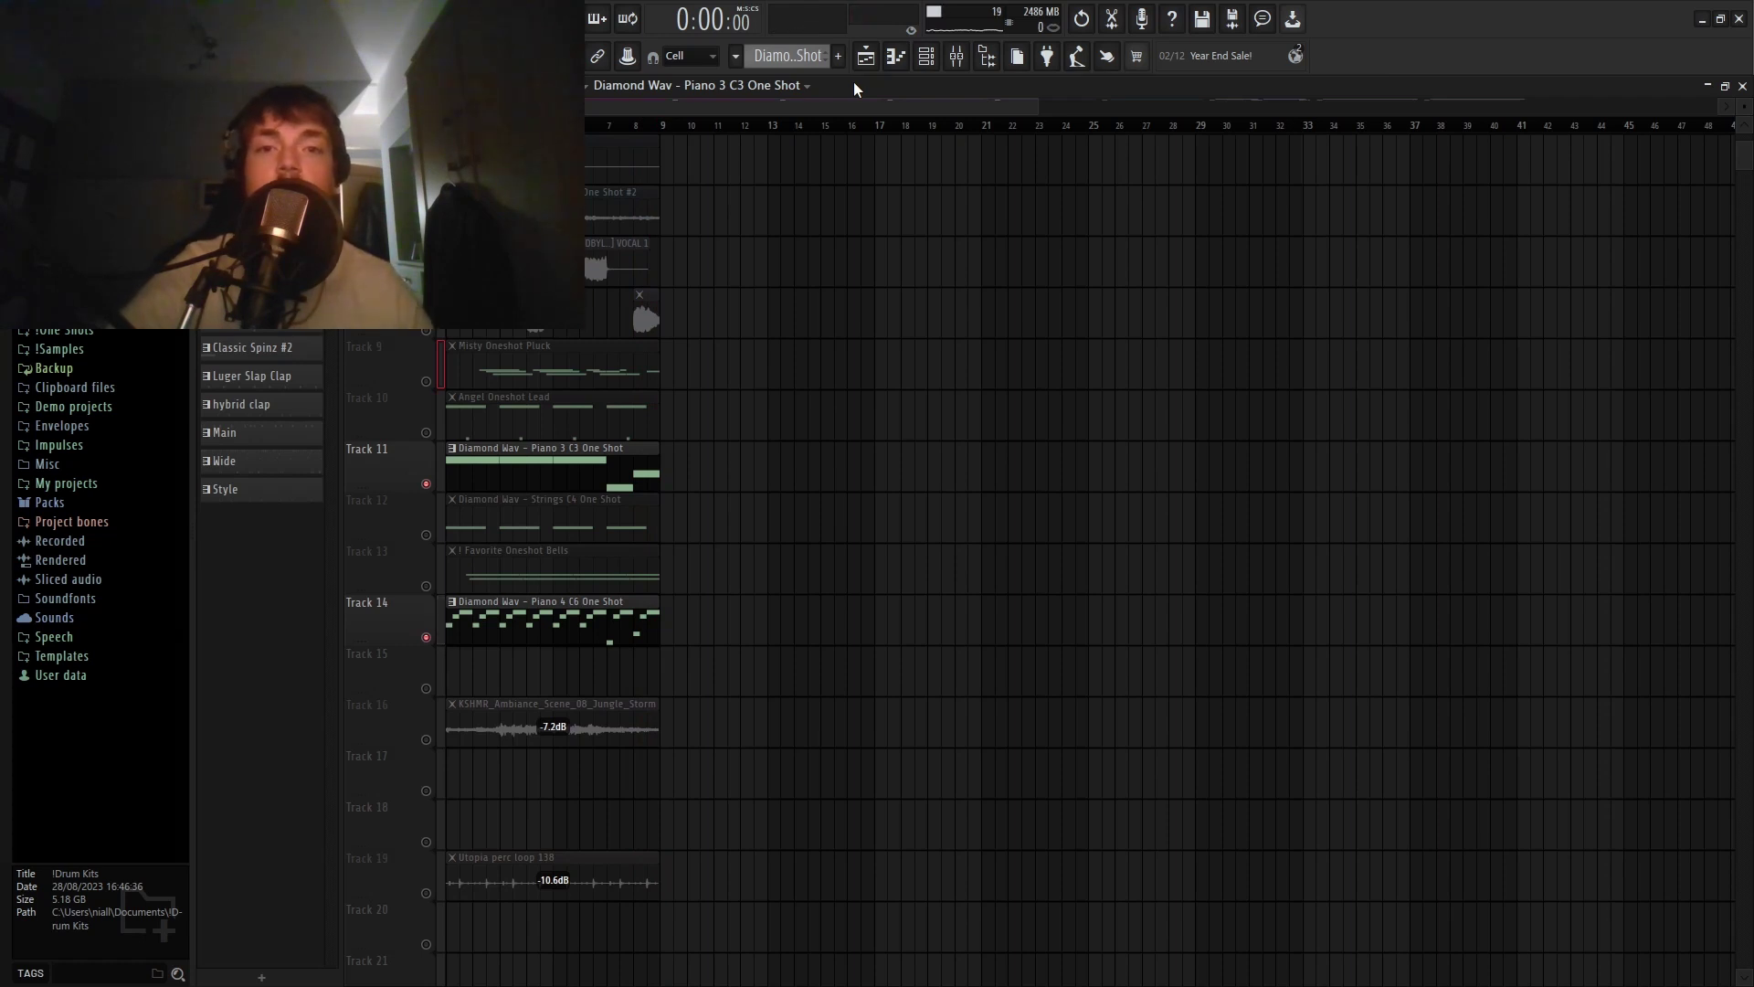
Play the Strings C4 One Shot and Angel Oneshot Lead patterns, marking the lead's four low slide notes.
double_click(632, 508)
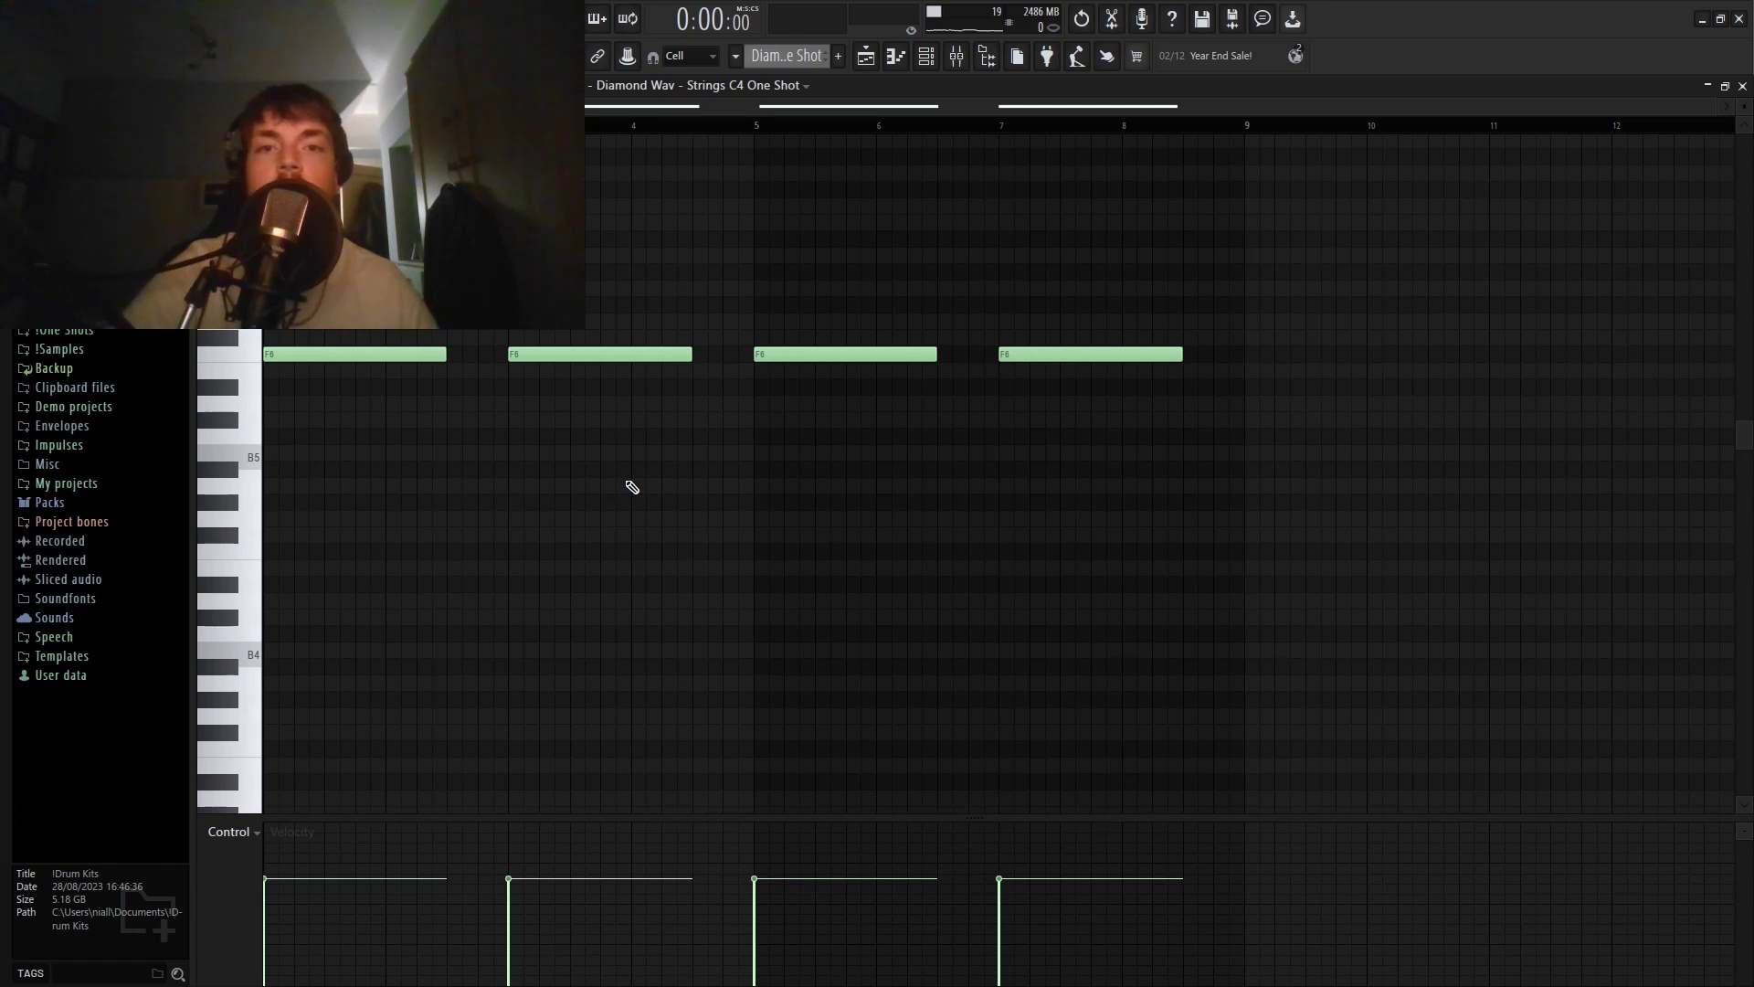
key("space")
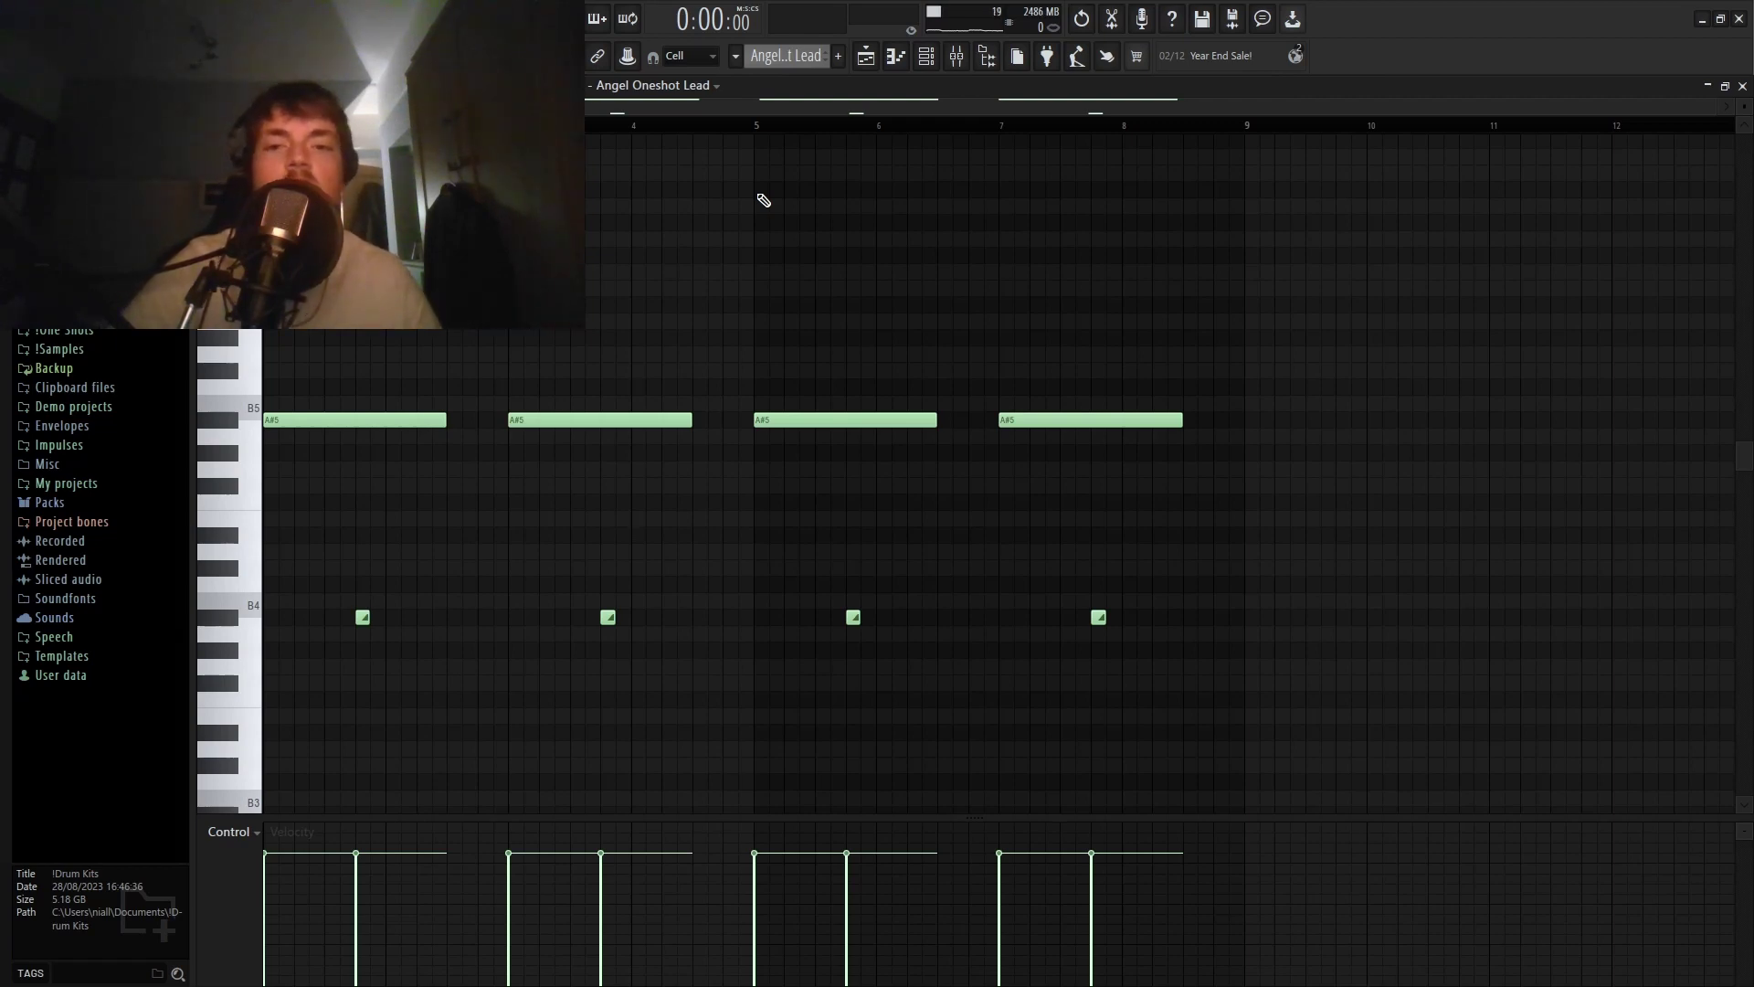
left_click_drag(326, 607, 1221, 689)
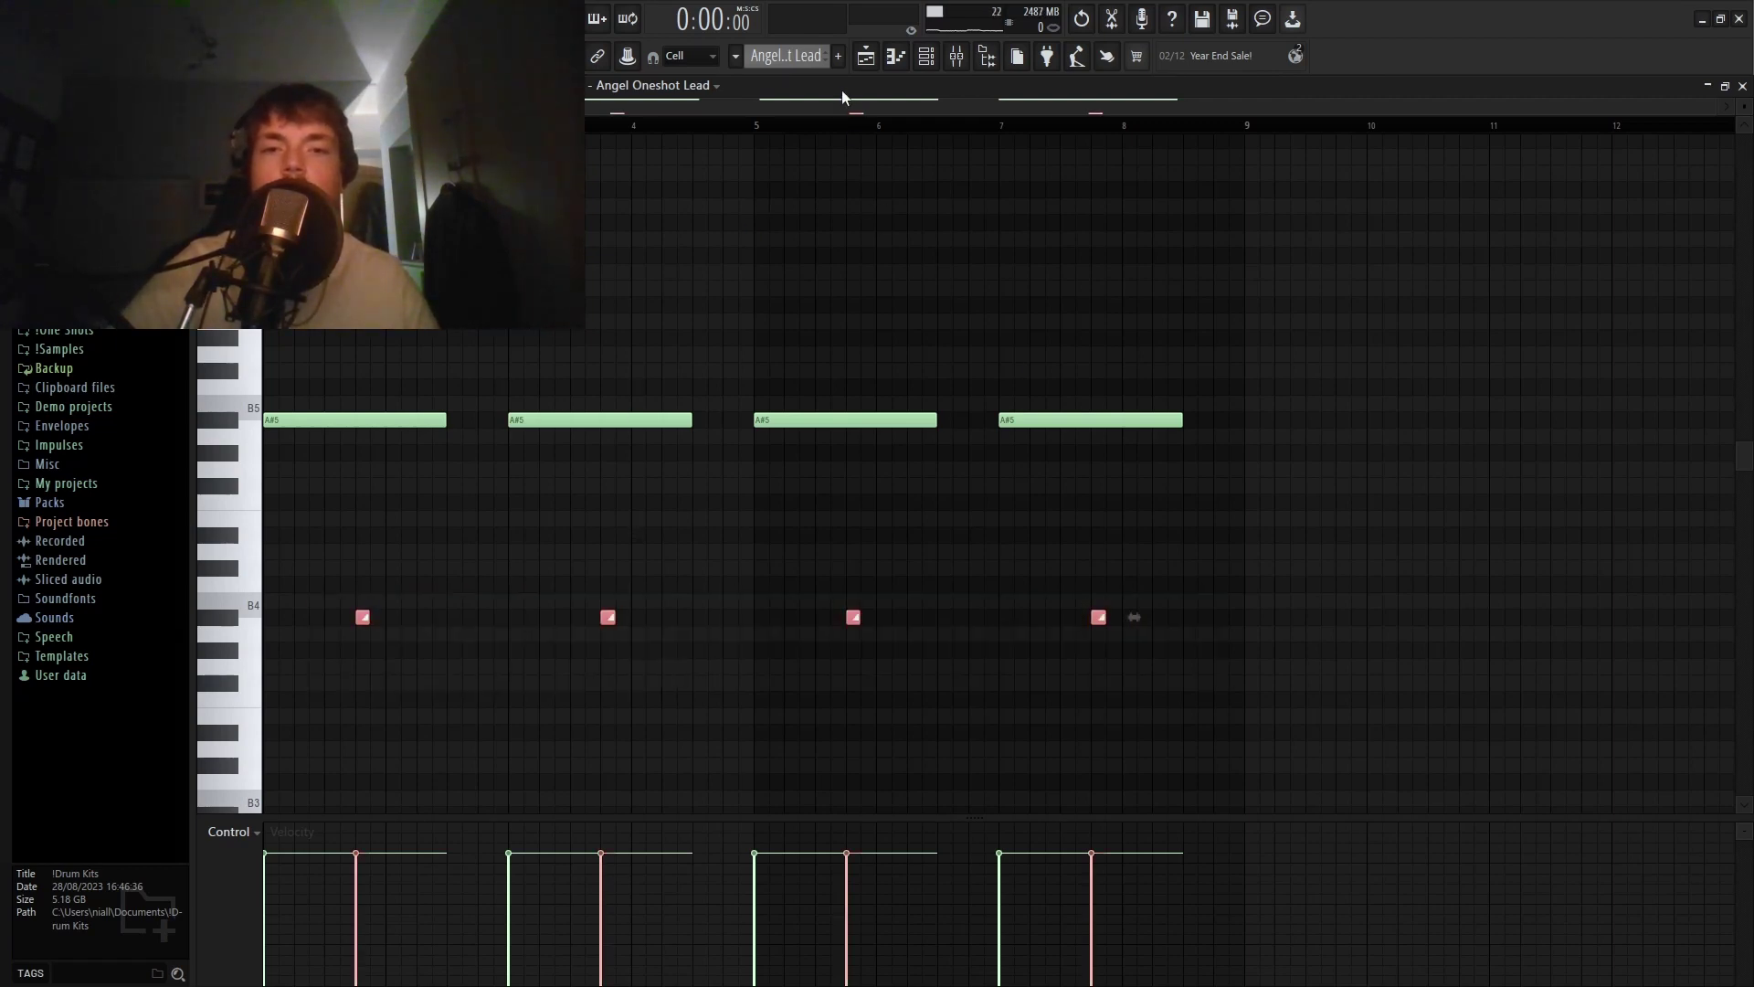
key("space")
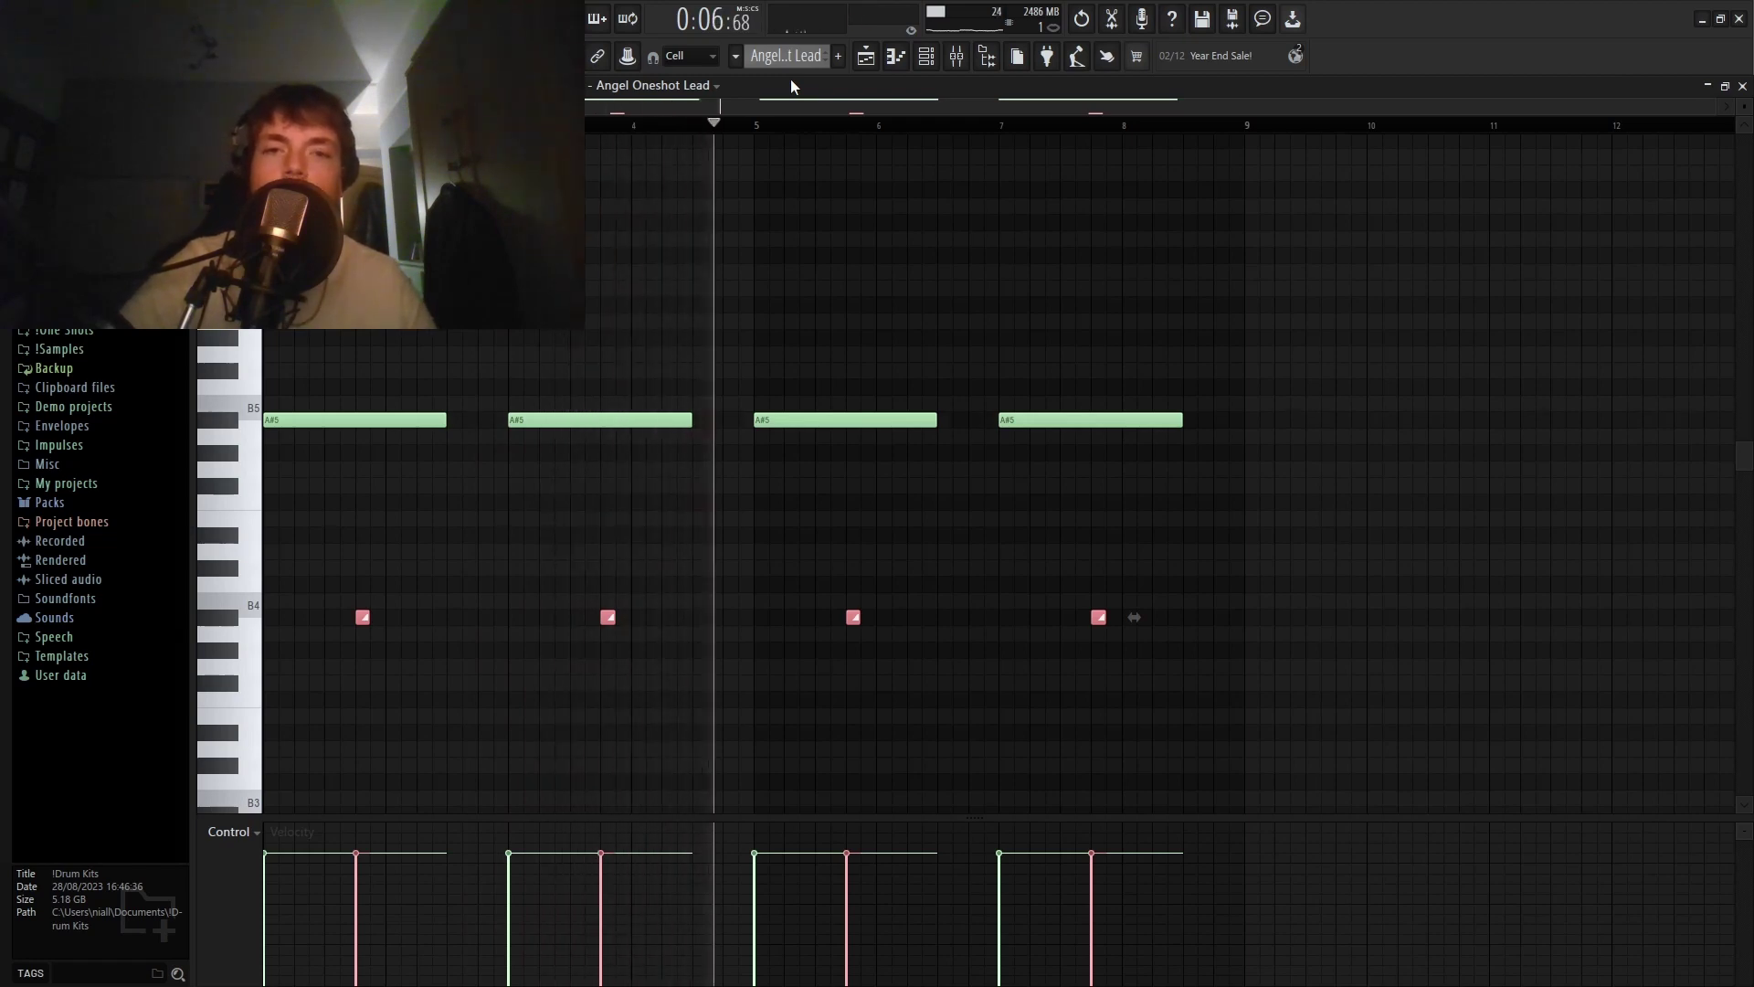
key("space")
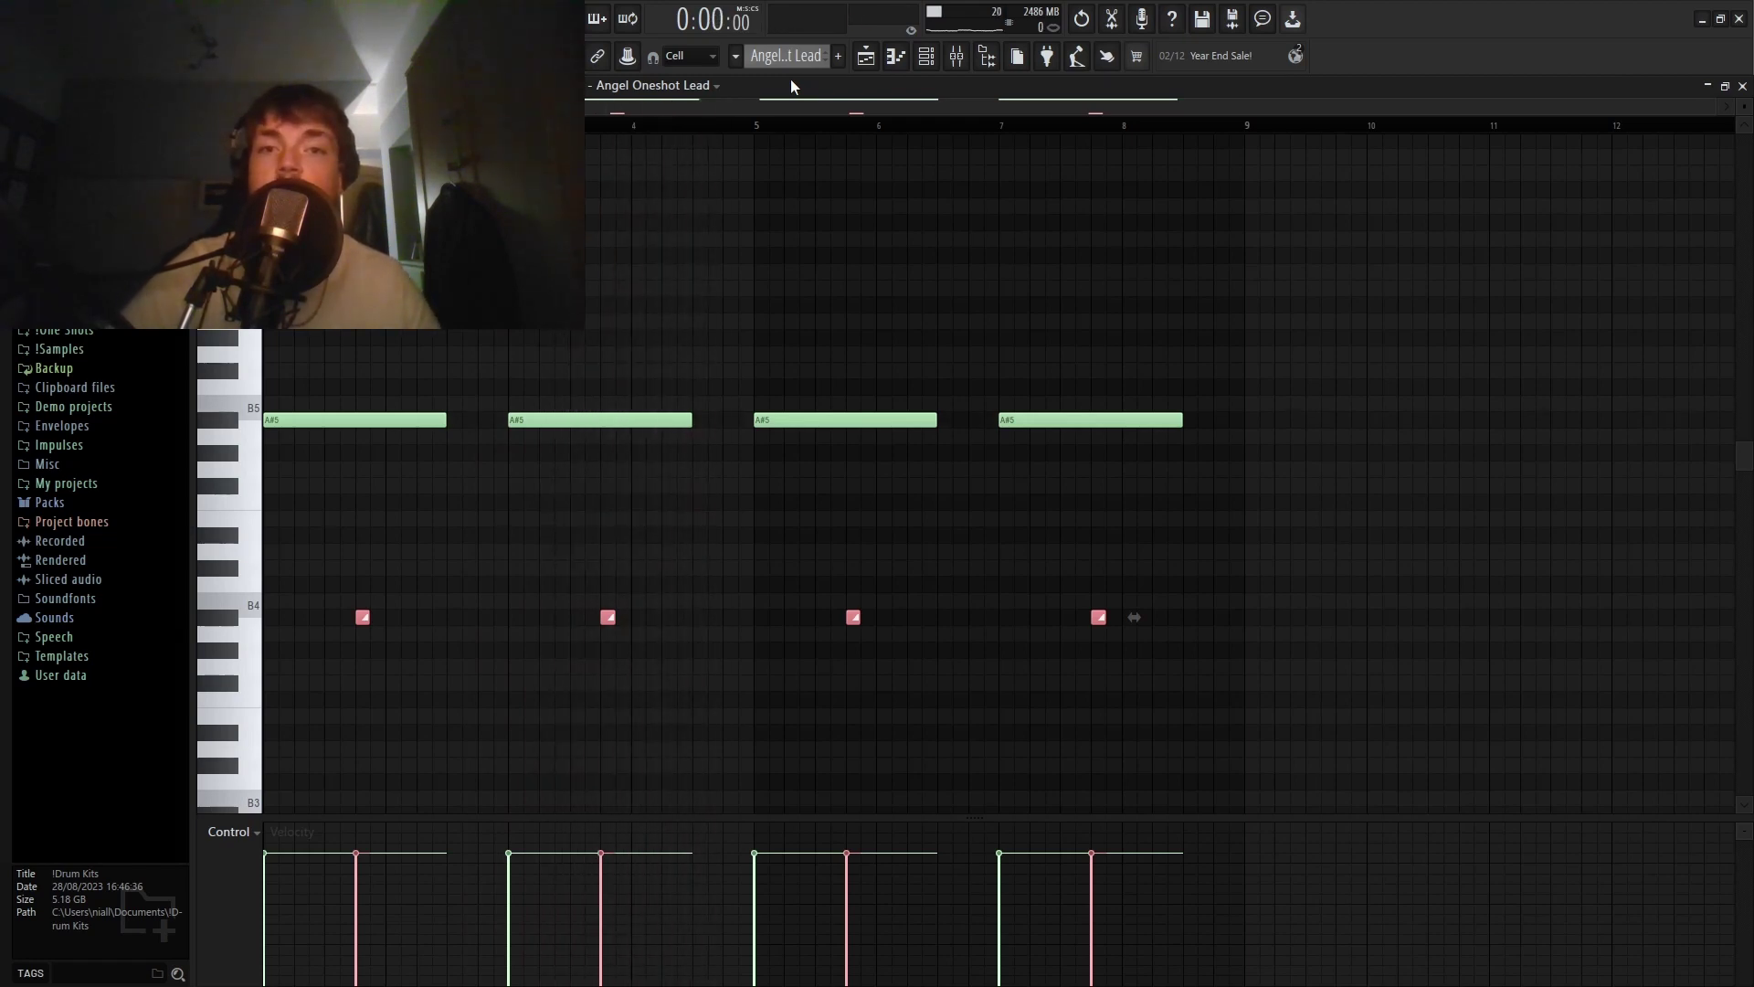
Play the Misty Oneshot Pluck pattern in the piano roll.
scroll(791, 83, "down", 1)
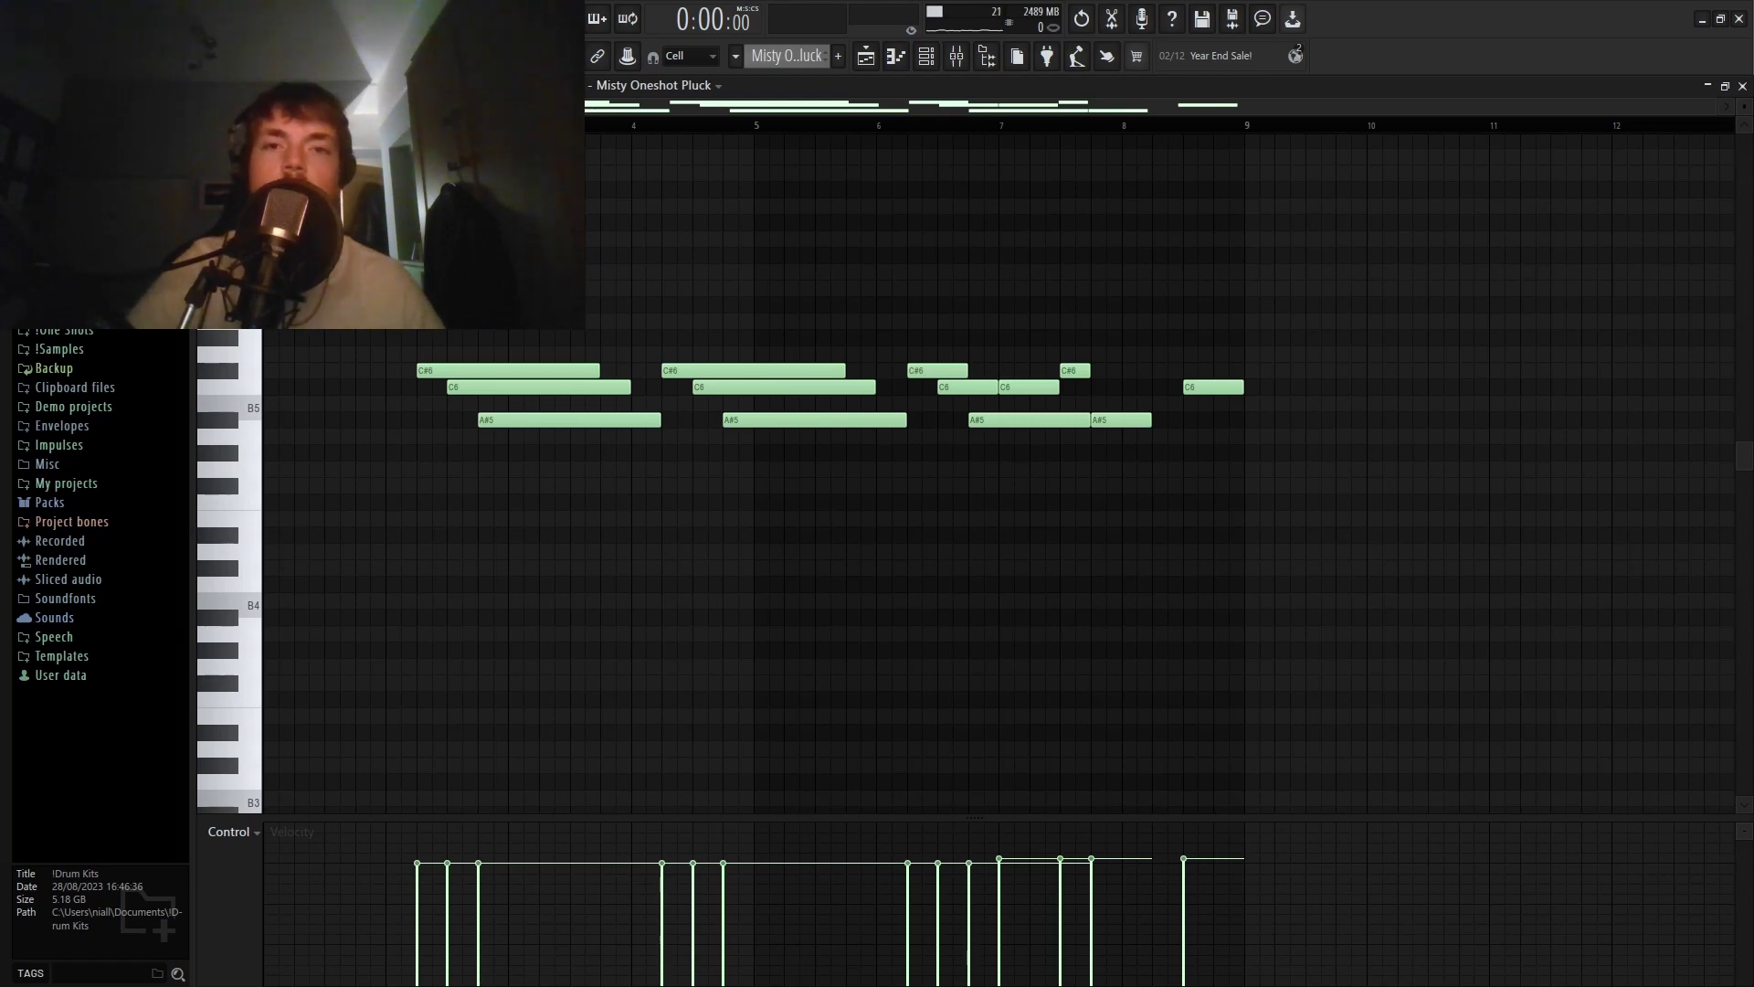
key("space")
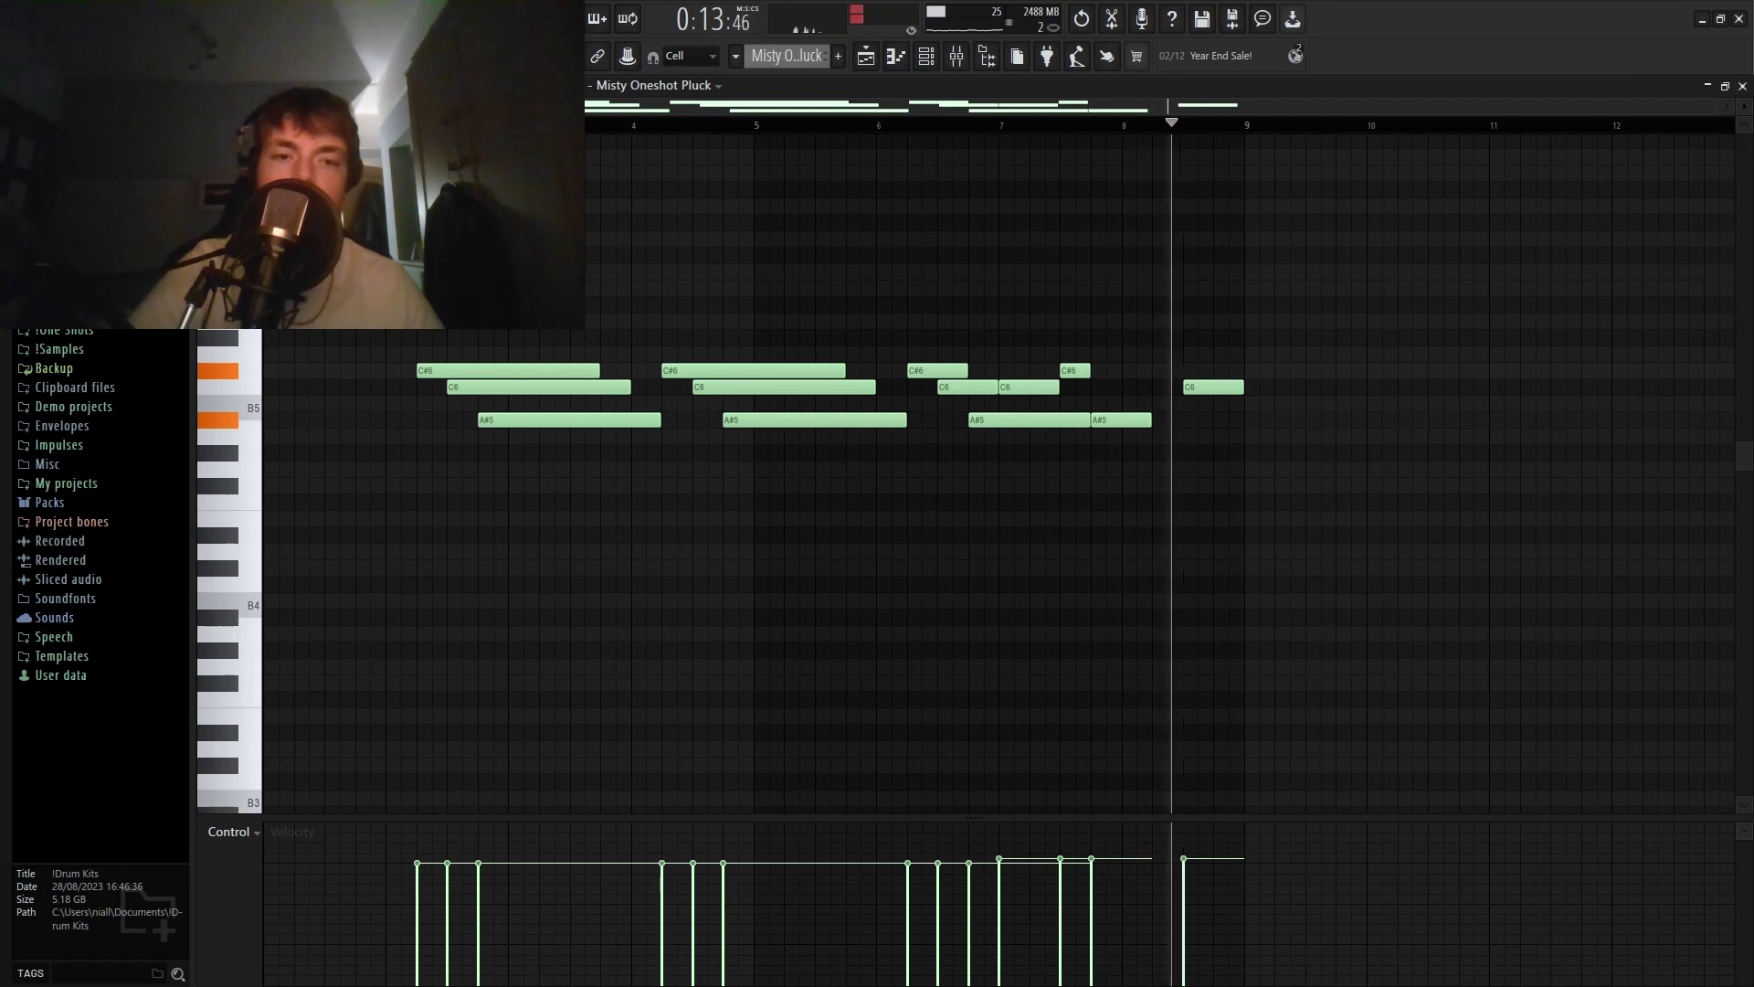
key("space")
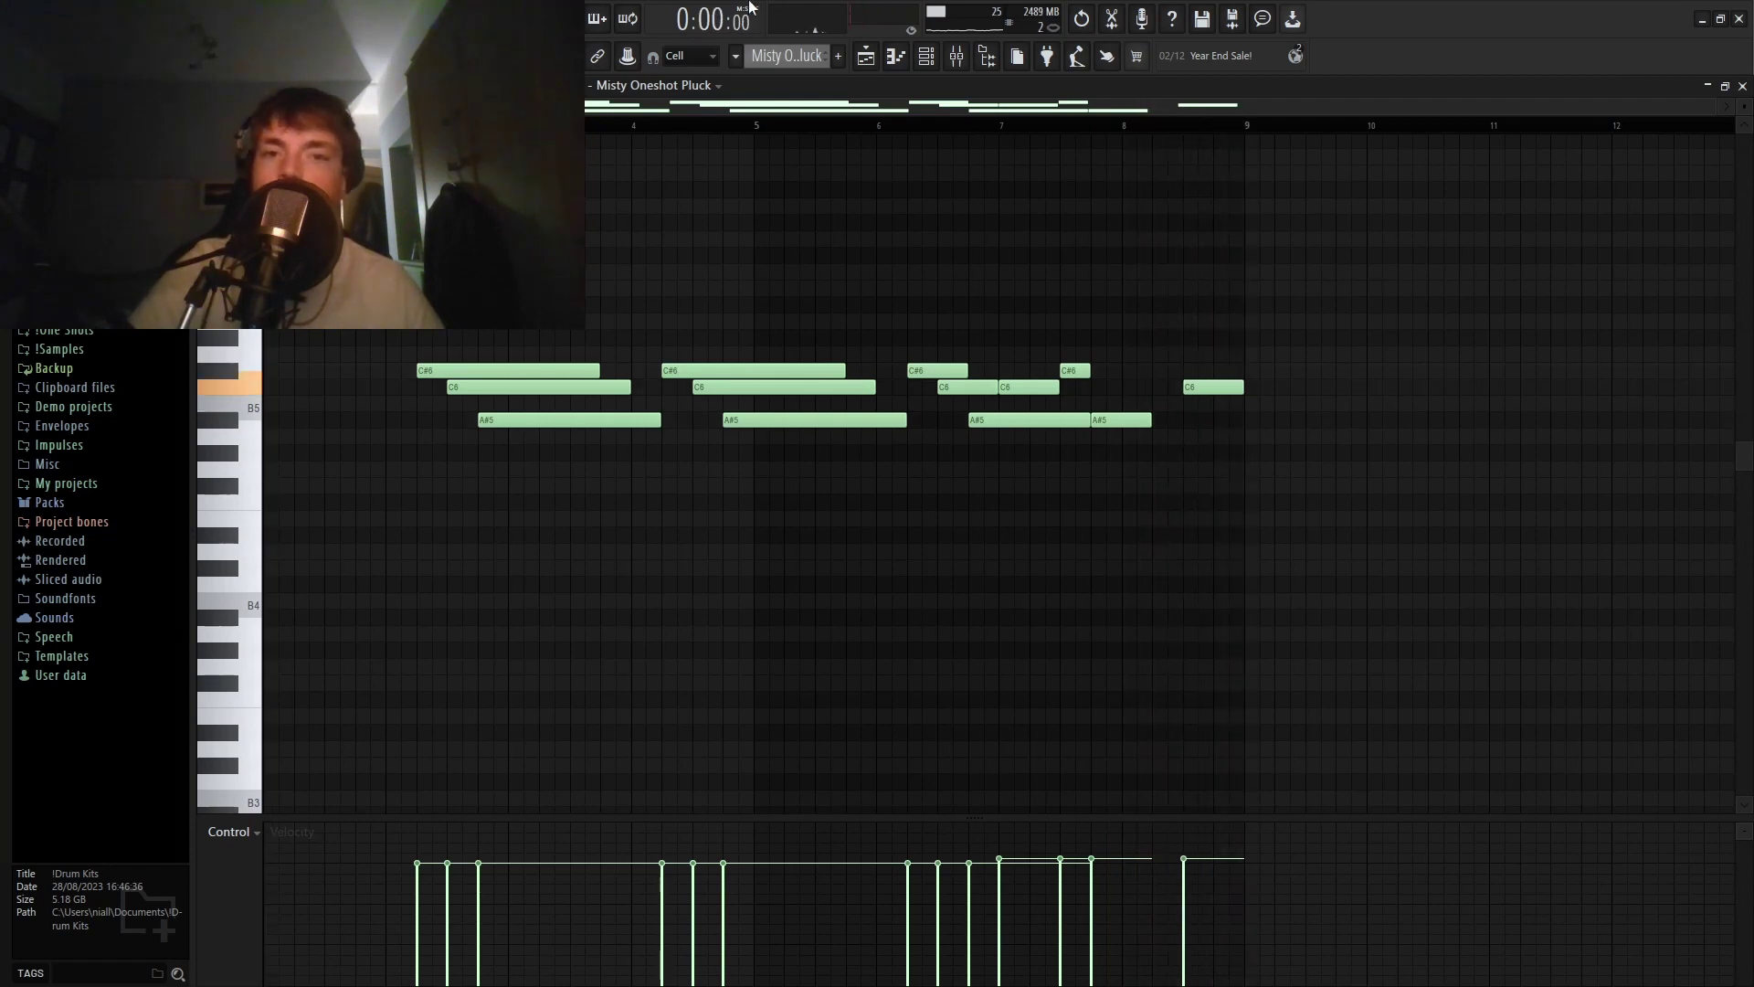
Open the Favorite Oneshot Bells pattern from the playlist and play it in the piano roll.
left_click(866, 60)
double_click(606, 419)
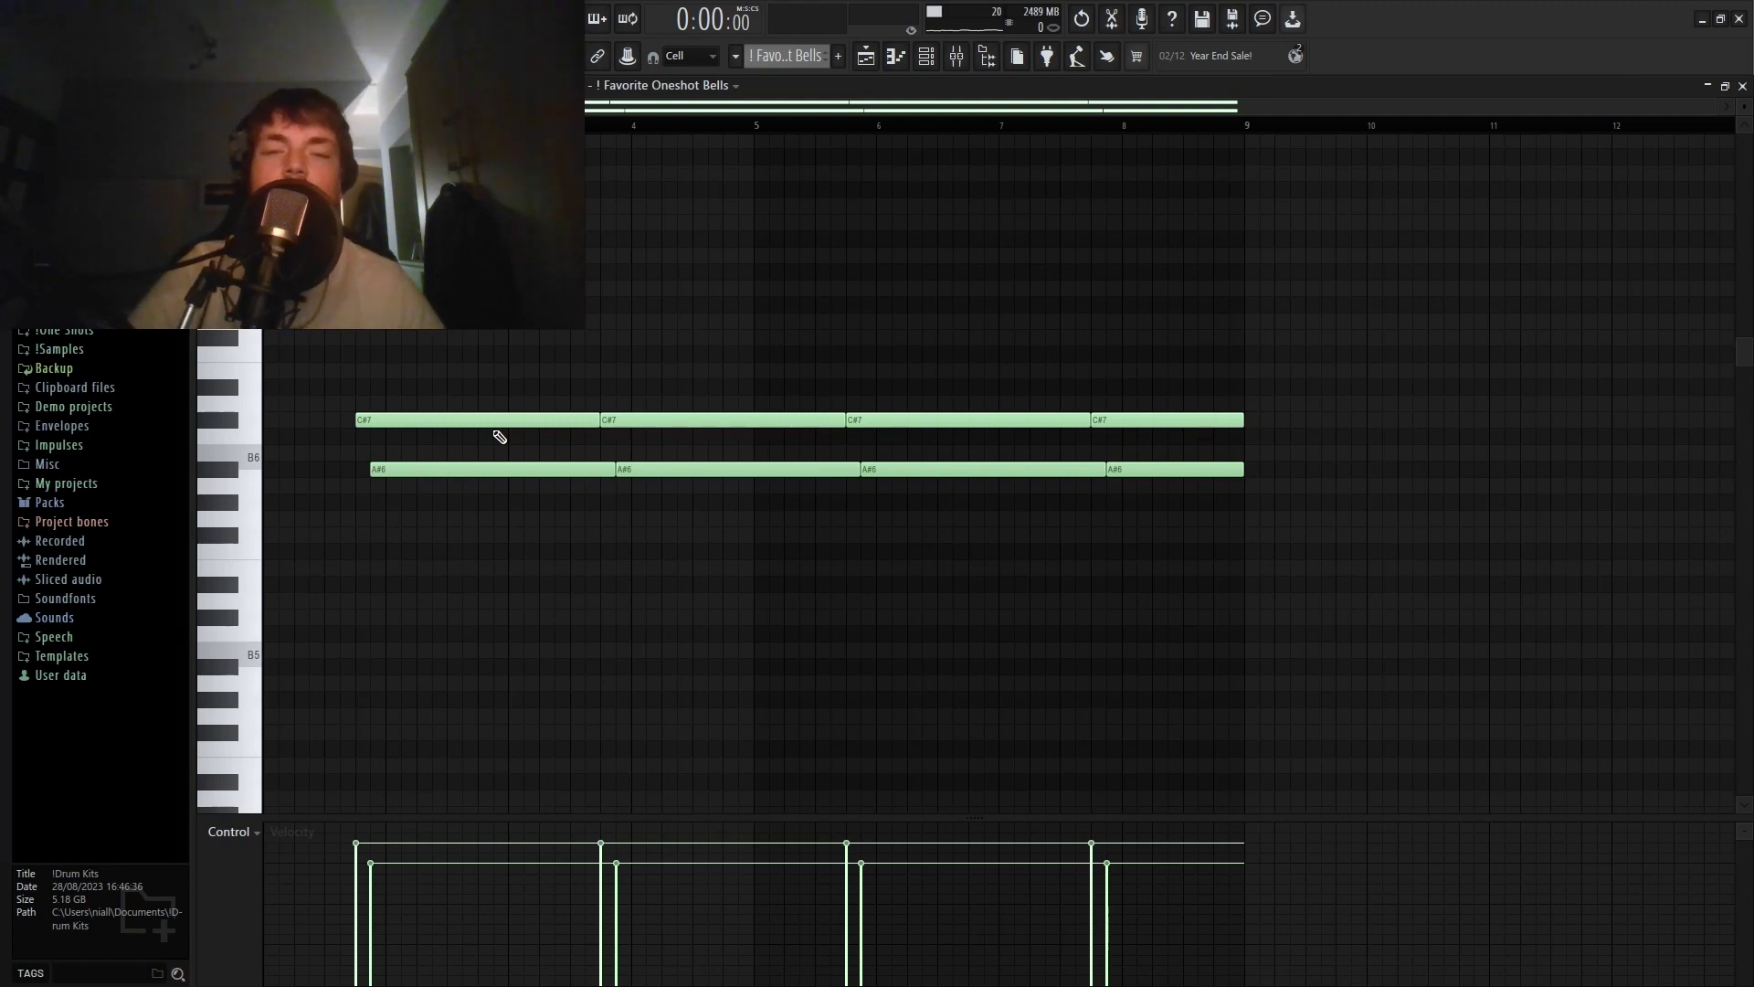
key("space")
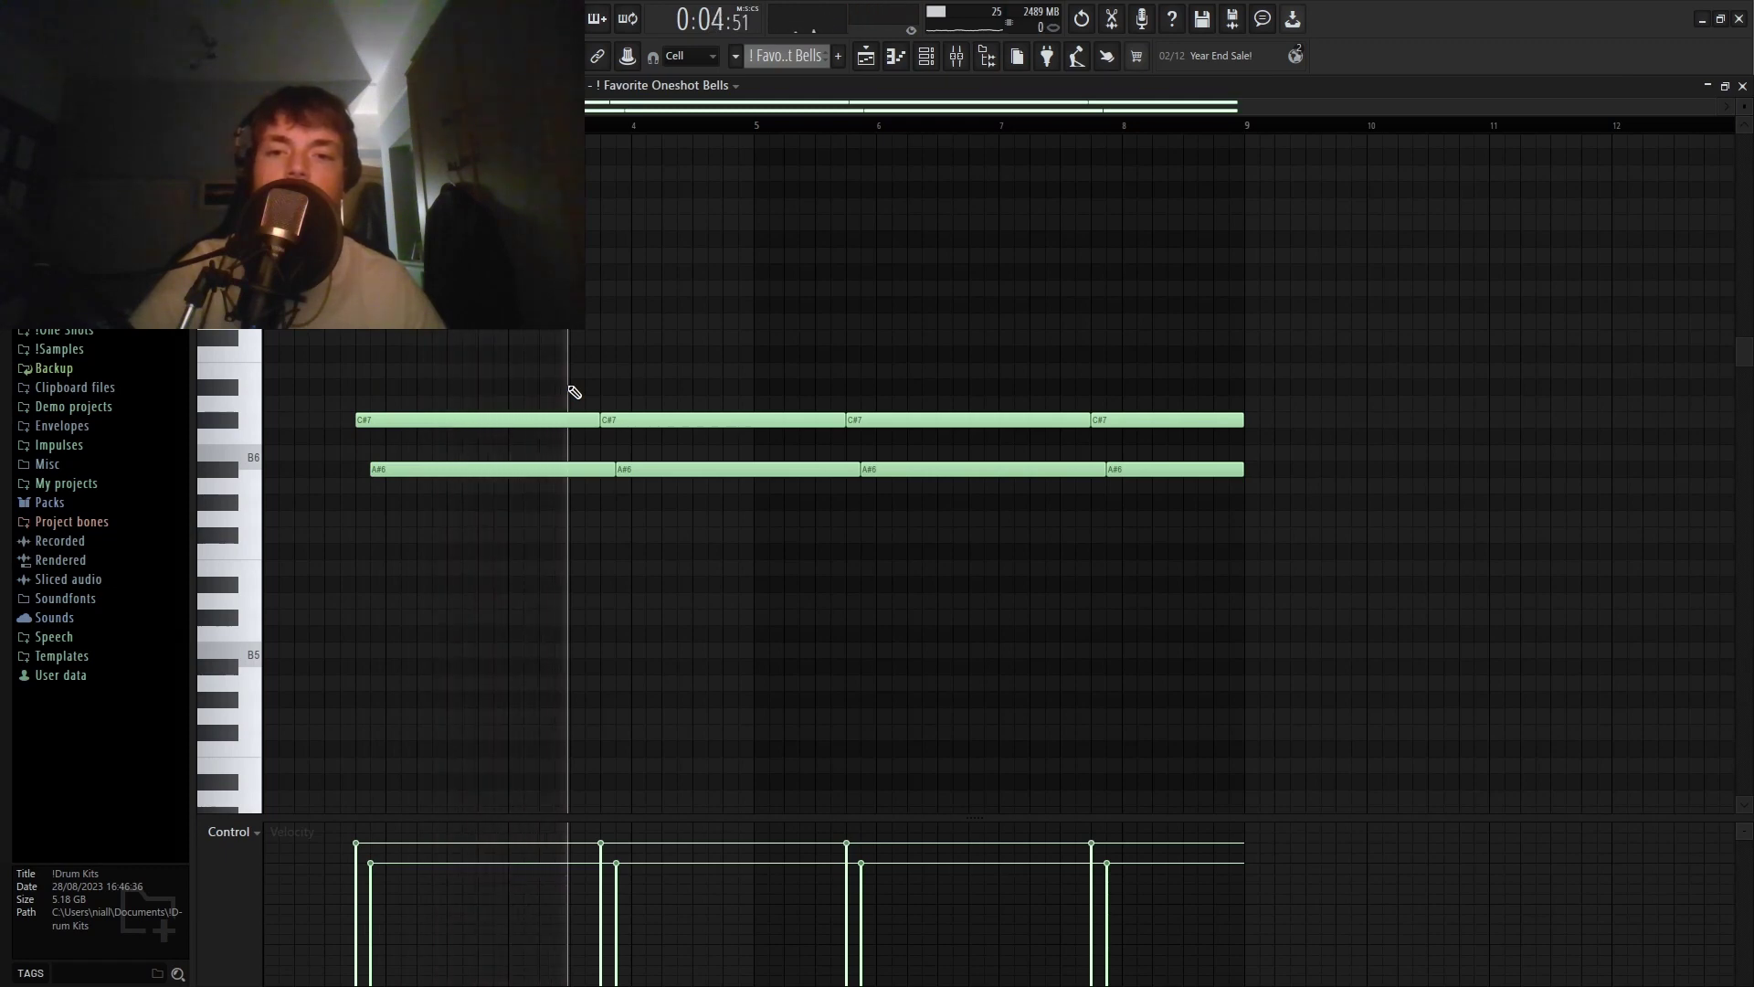
key("space")
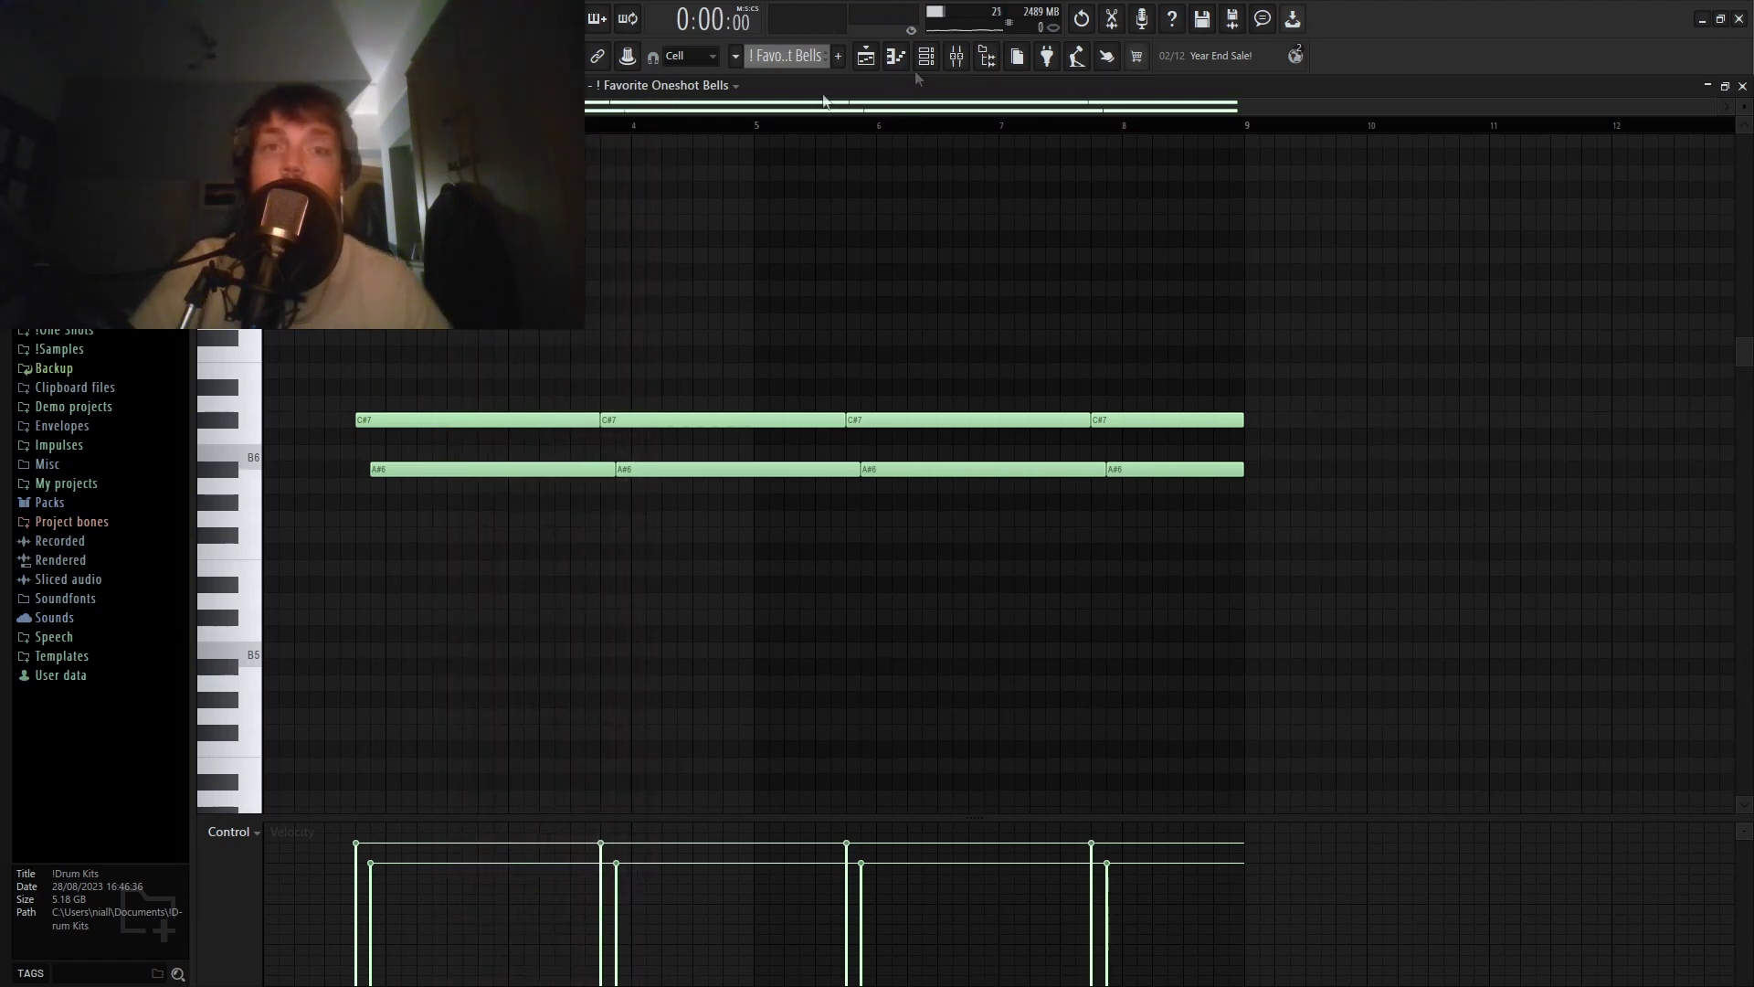
Review the Favorite Oneshot Bells channel's envelope and arpeggiator settings, then play its pattern again.
left_click(924, 58)
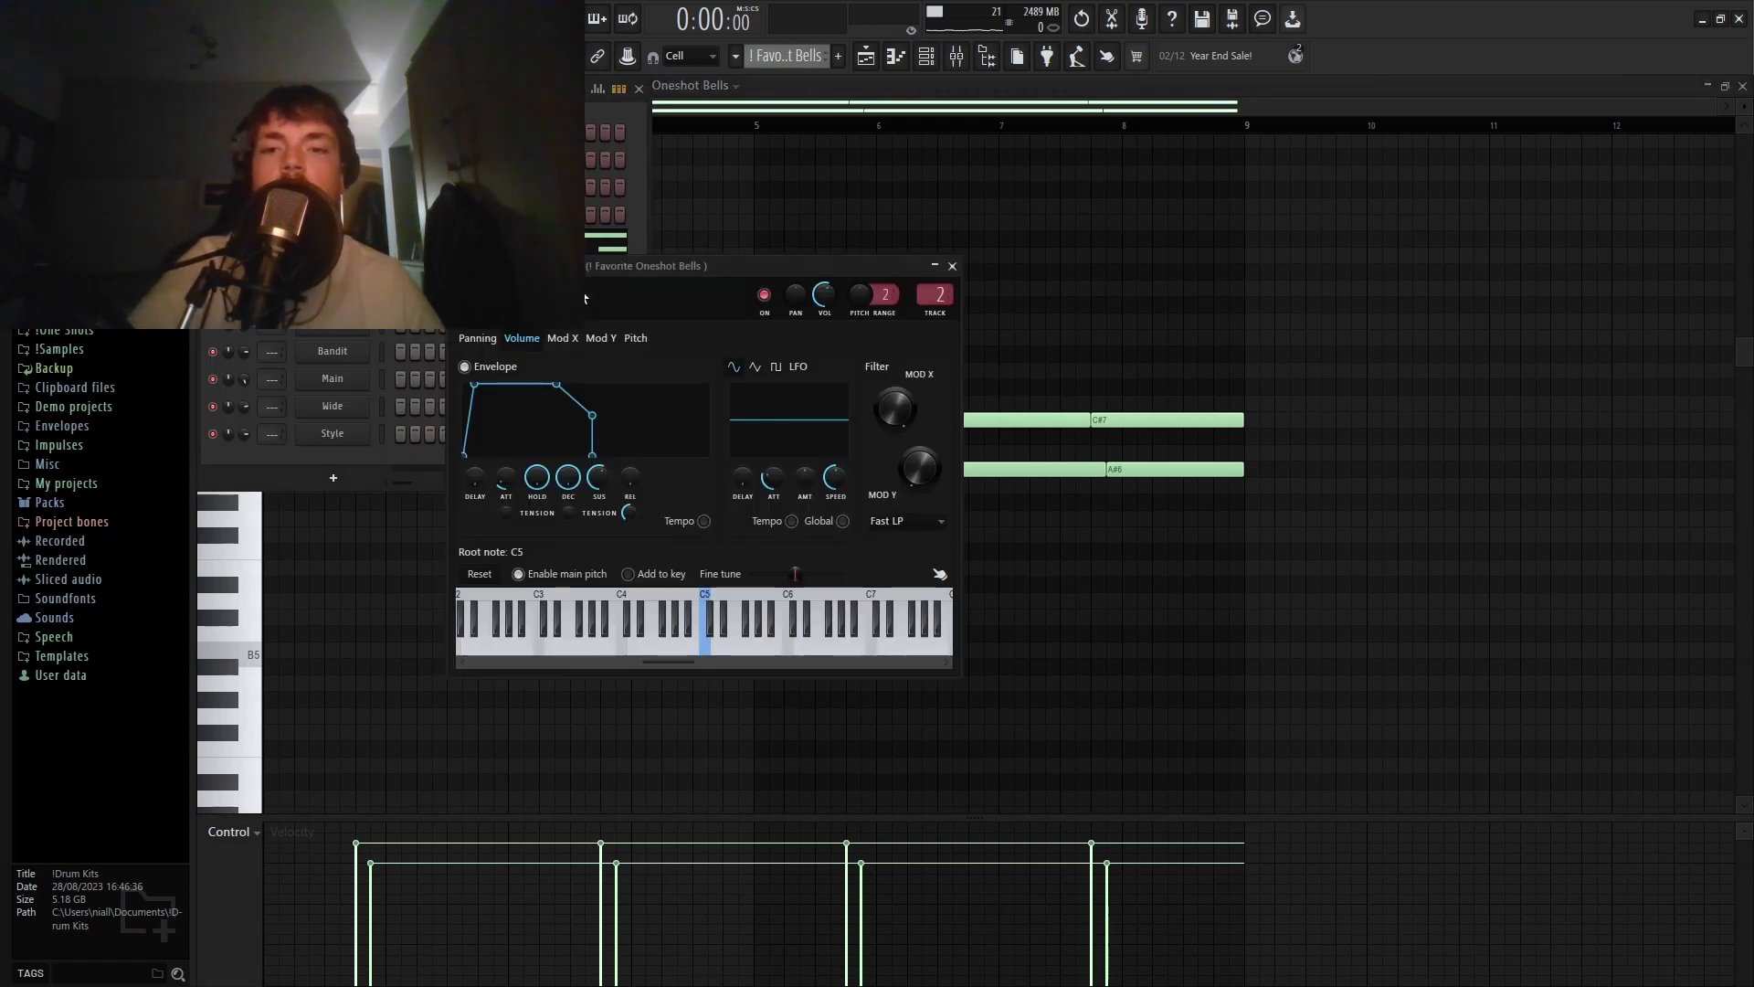
left_click(557, 296)
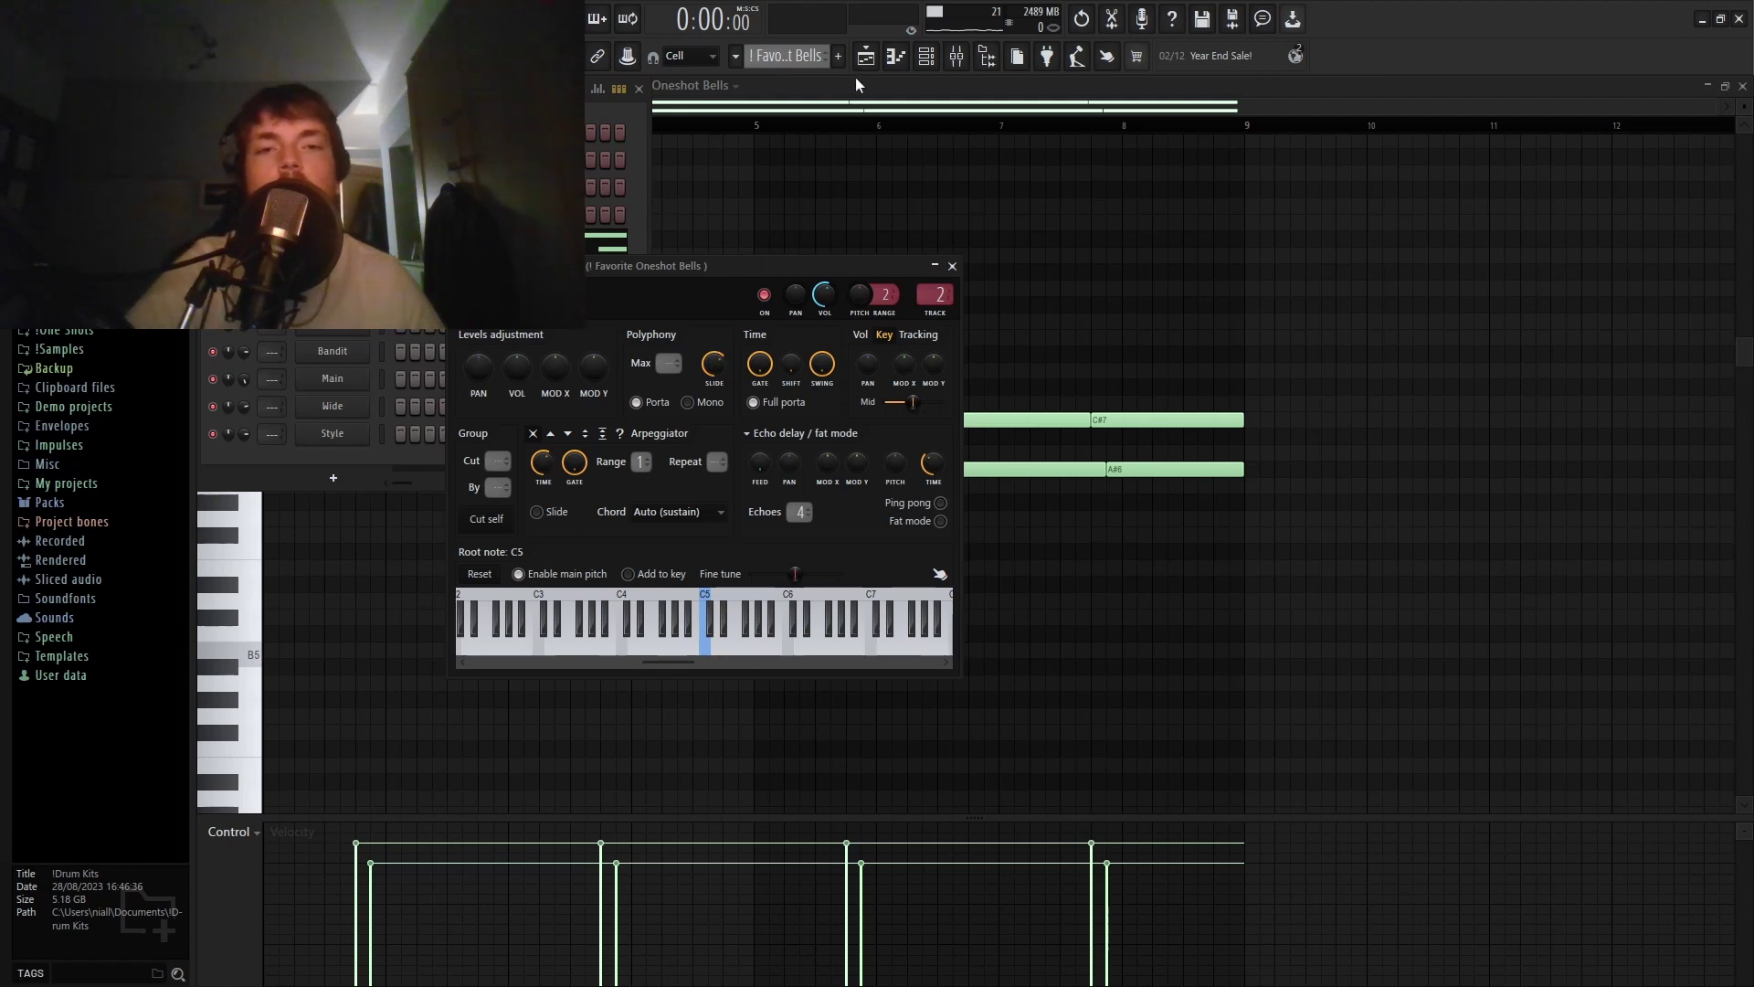
key("F7")
key("space")
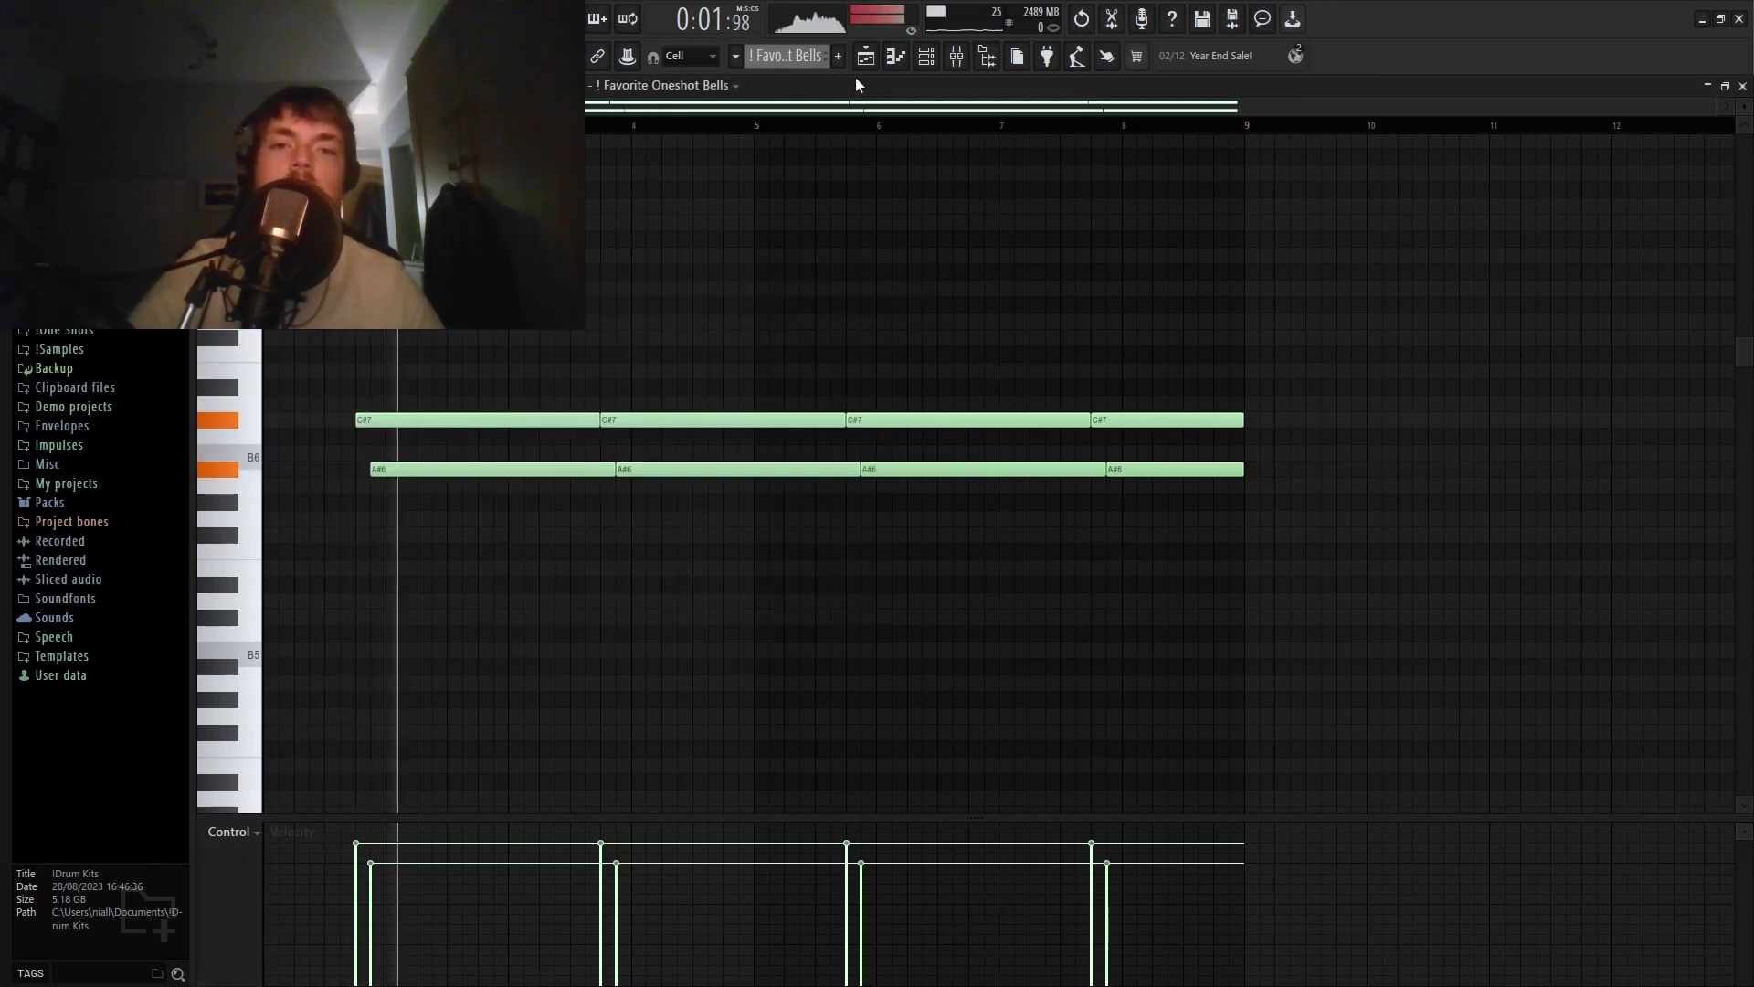
key("space")
Play all the melody tracks from 9 to 14 together in the playlist.
key("F5")
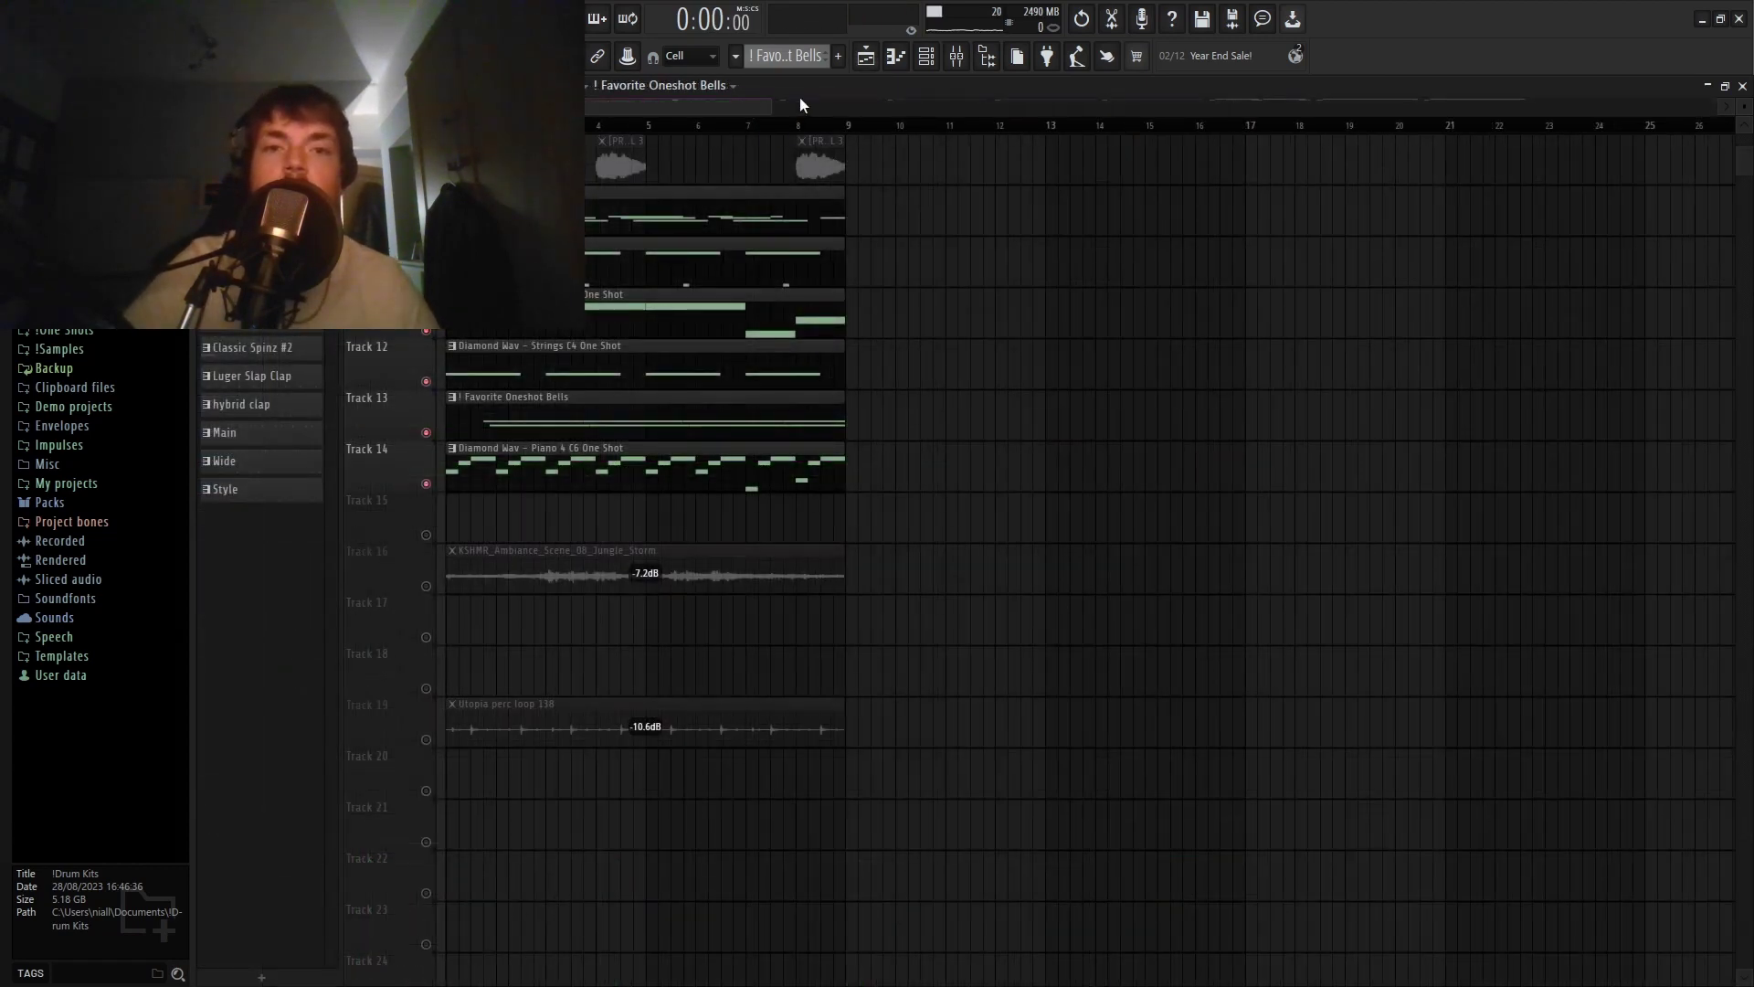
key("space")
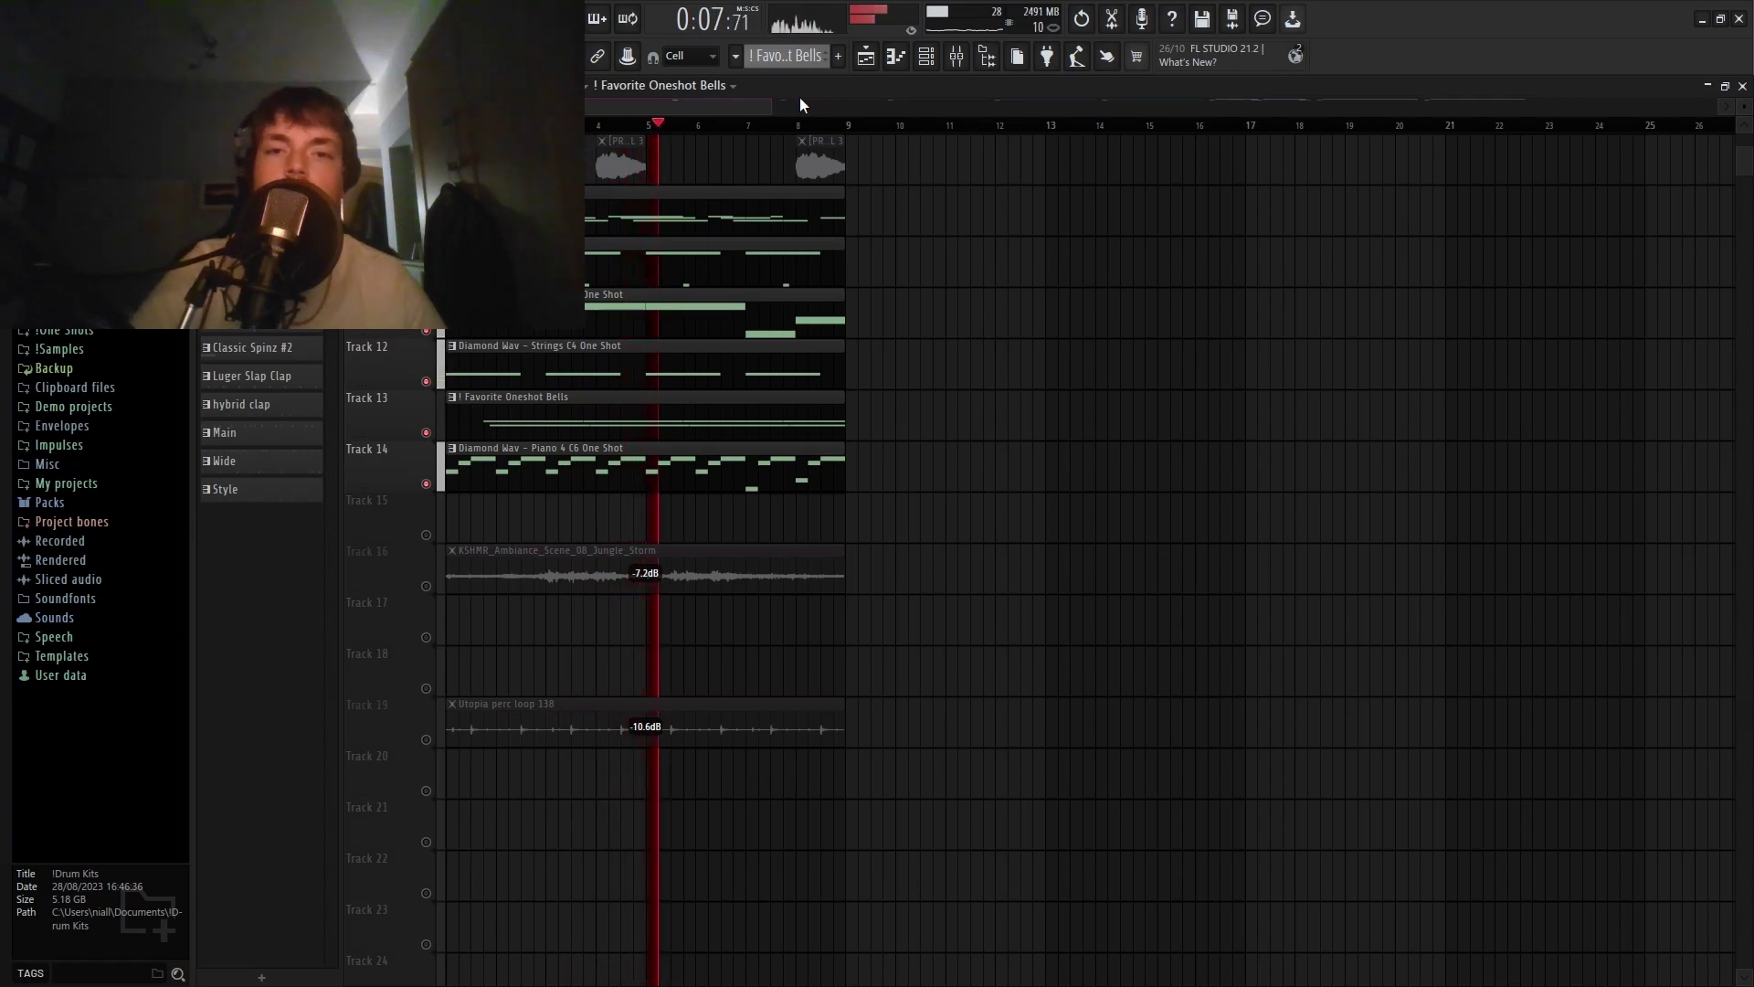
scroll(744, 149, "up", 1)
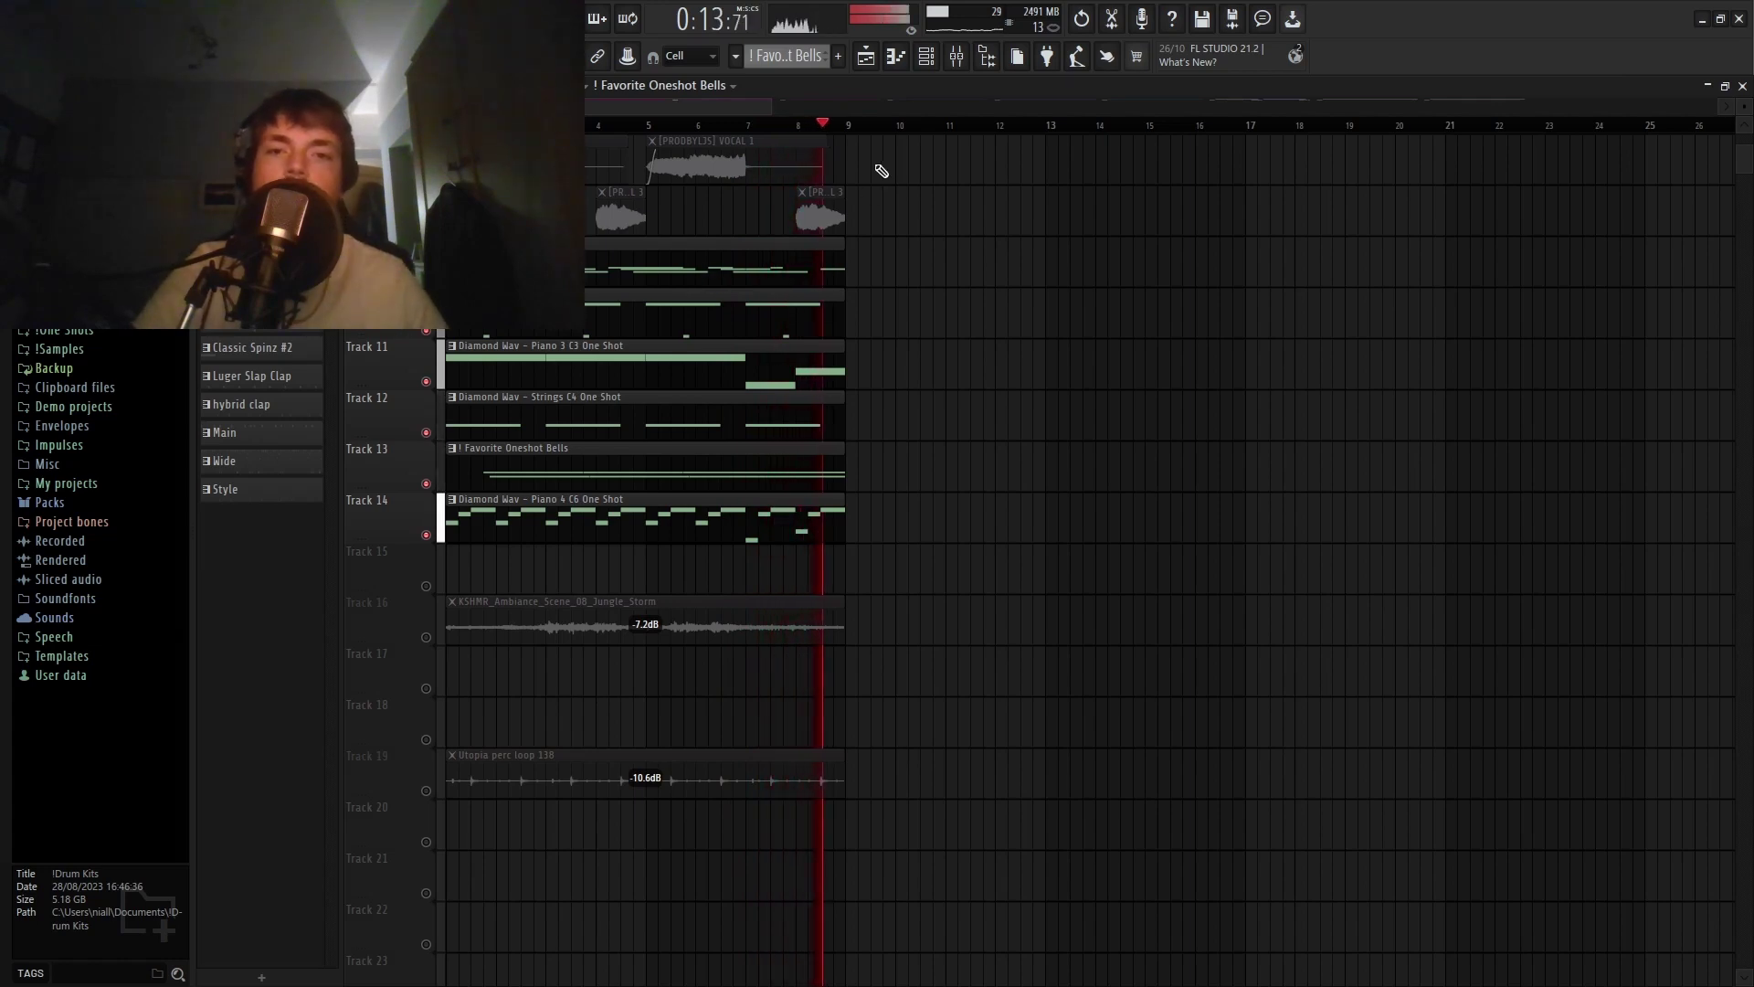
key("space")
Look over the mixer, then select the six melody pattern clips on playlist tracks 9 to 14.
left_click(957, 55)
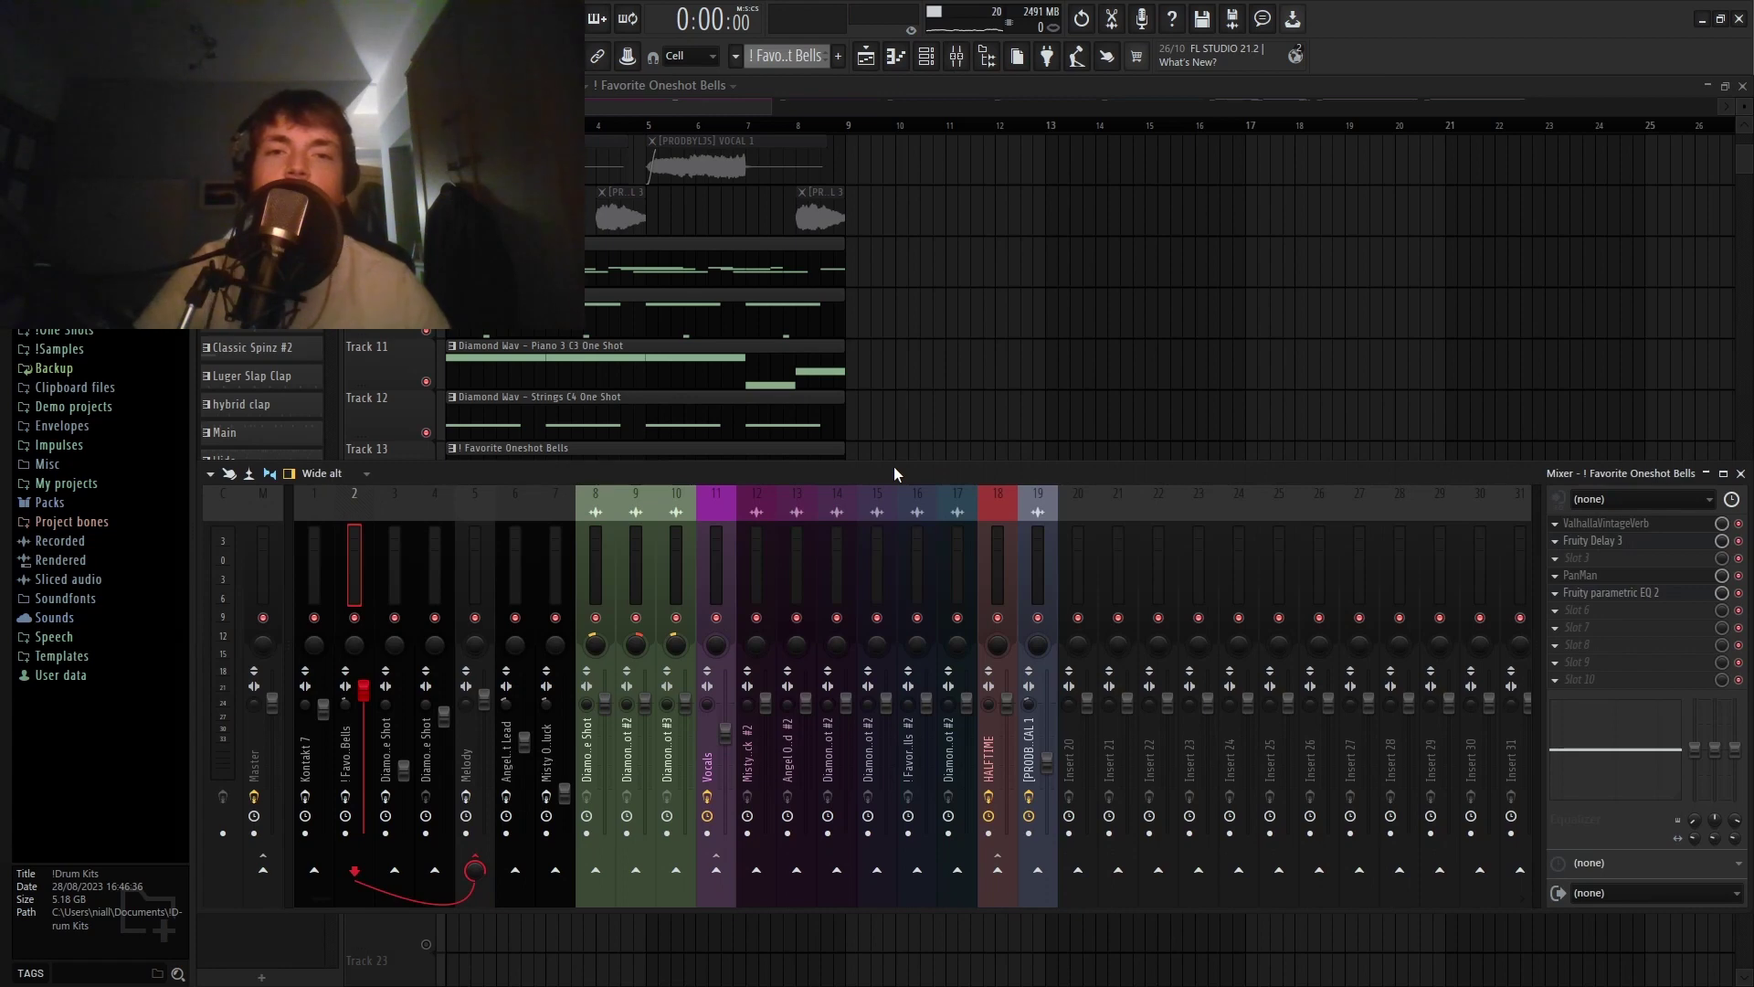
scroll(882, 371, "down", 3)
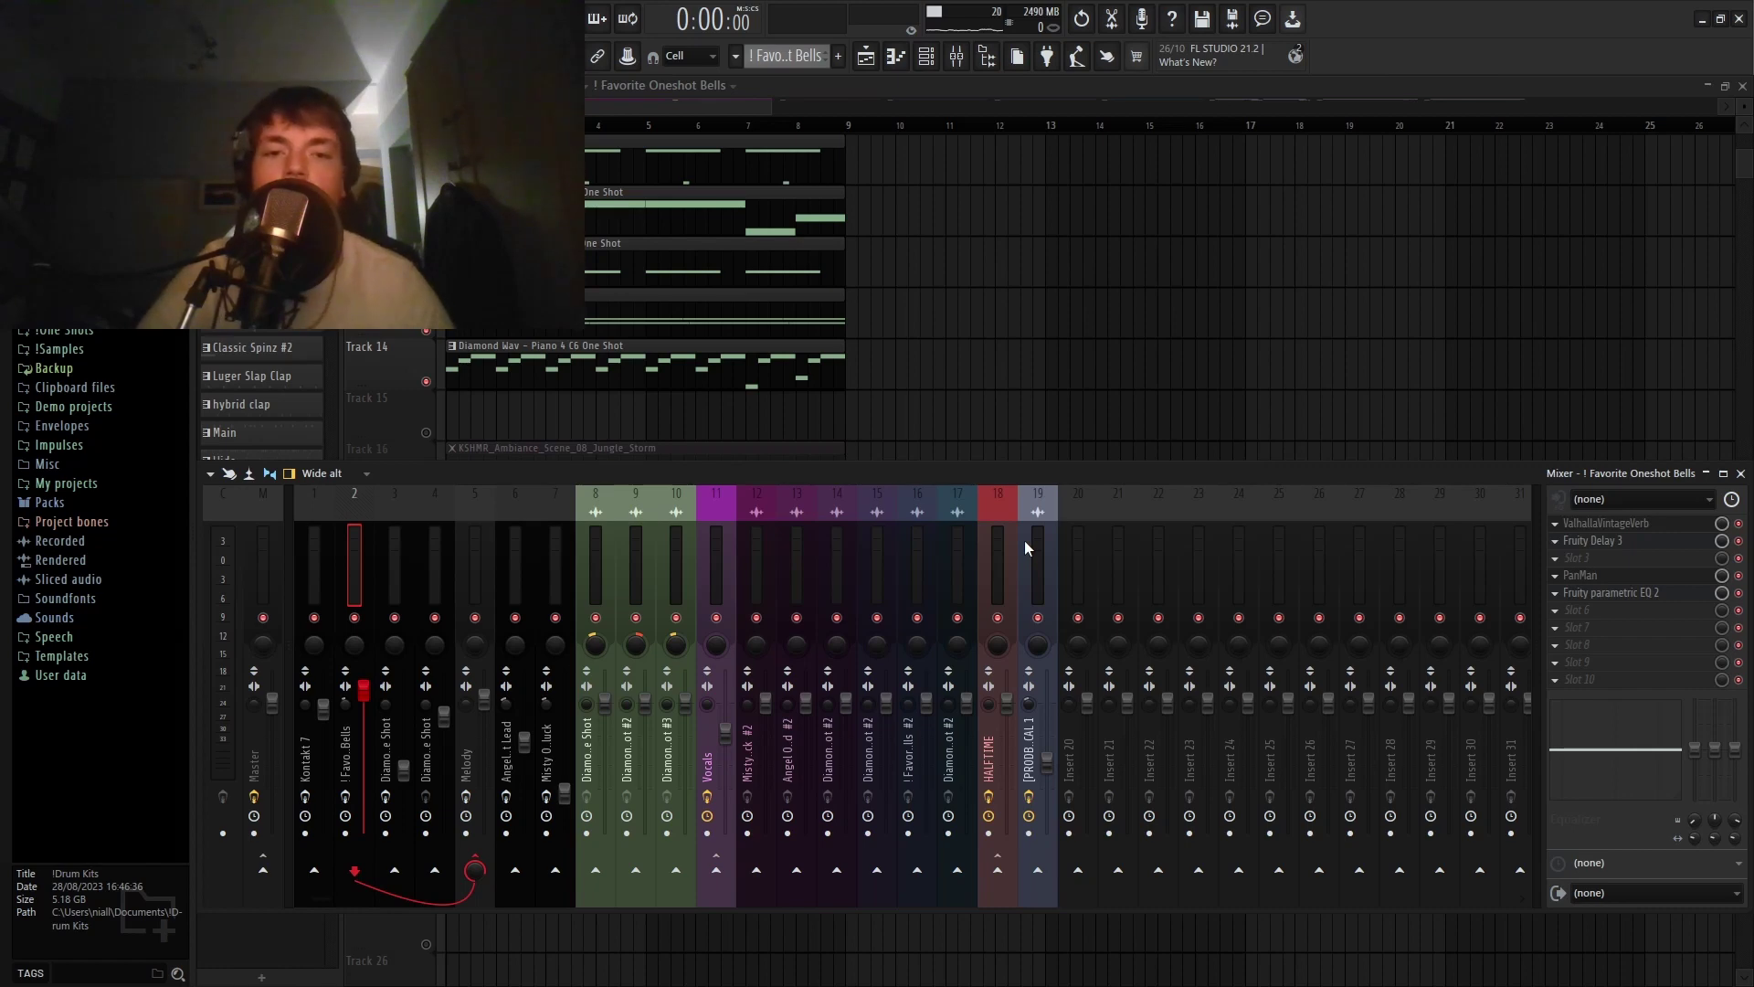
scroll(876, 370, "up", 1)
left_click_drag(896, 440, 584, 186)
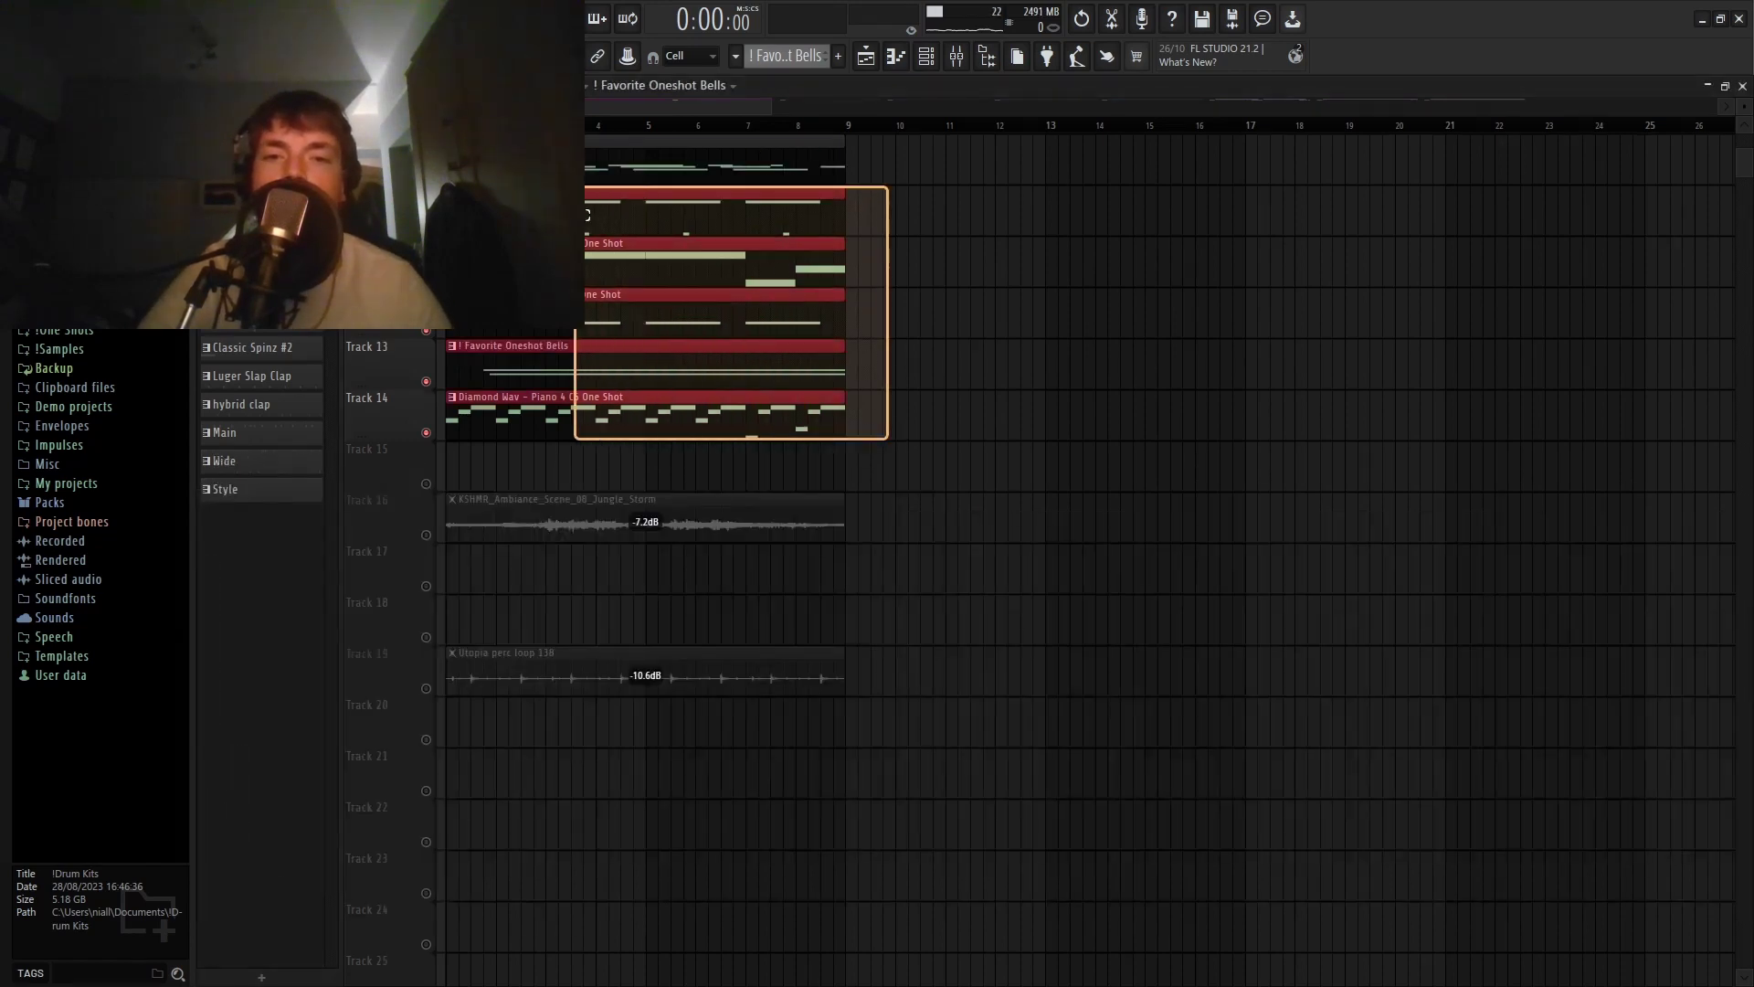
scroll(795, 259, "up", 3)
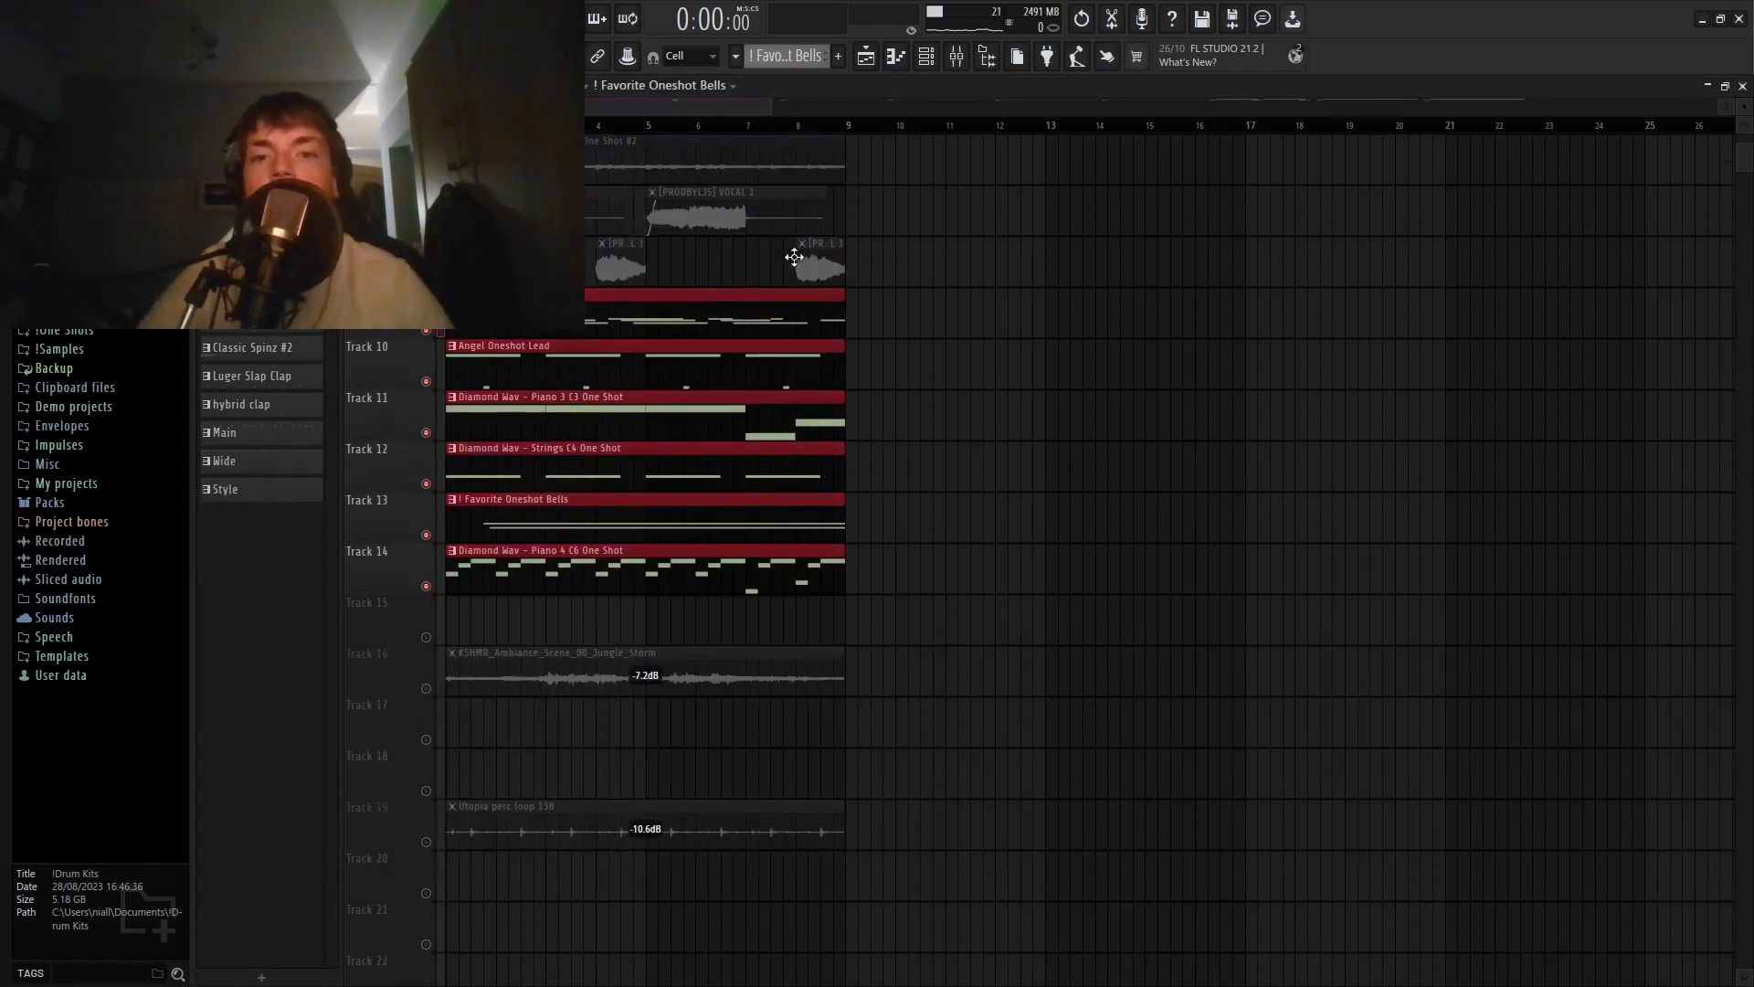
scroll(794, 257, "up", 5)
scroll(940, 356, "down", 3)
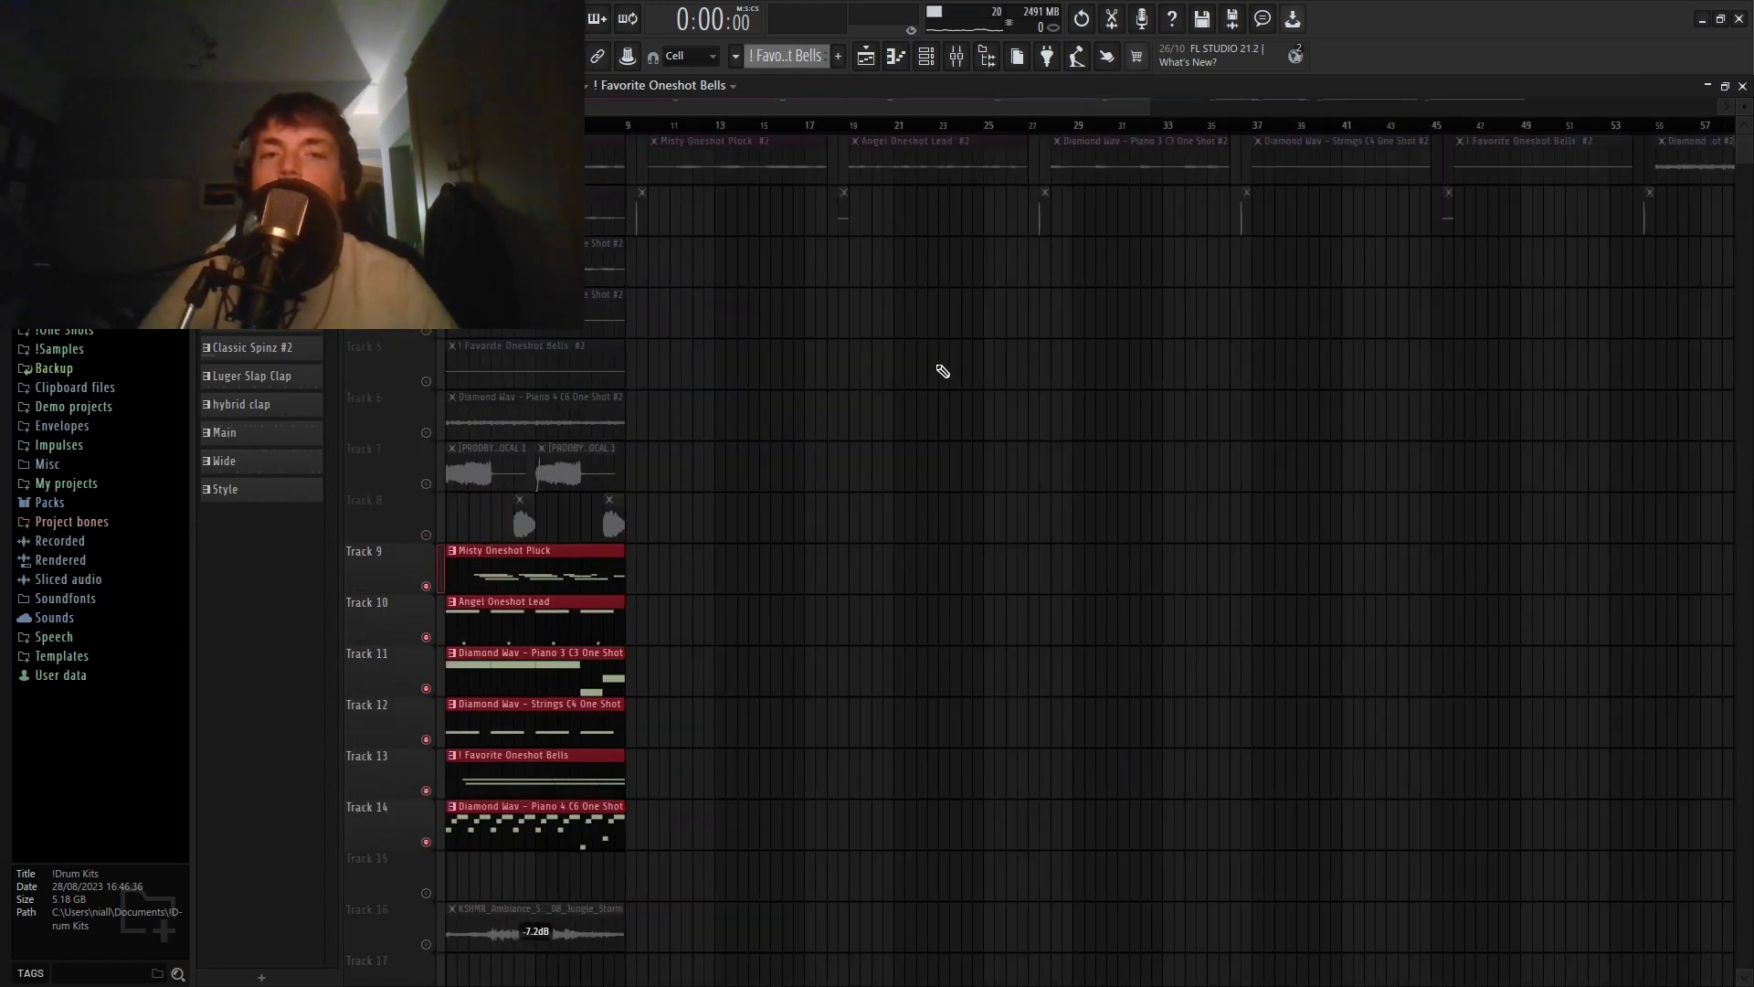
Open the mixer and display the effects on the Kontakt 7 insert.
left_click(956, 56)
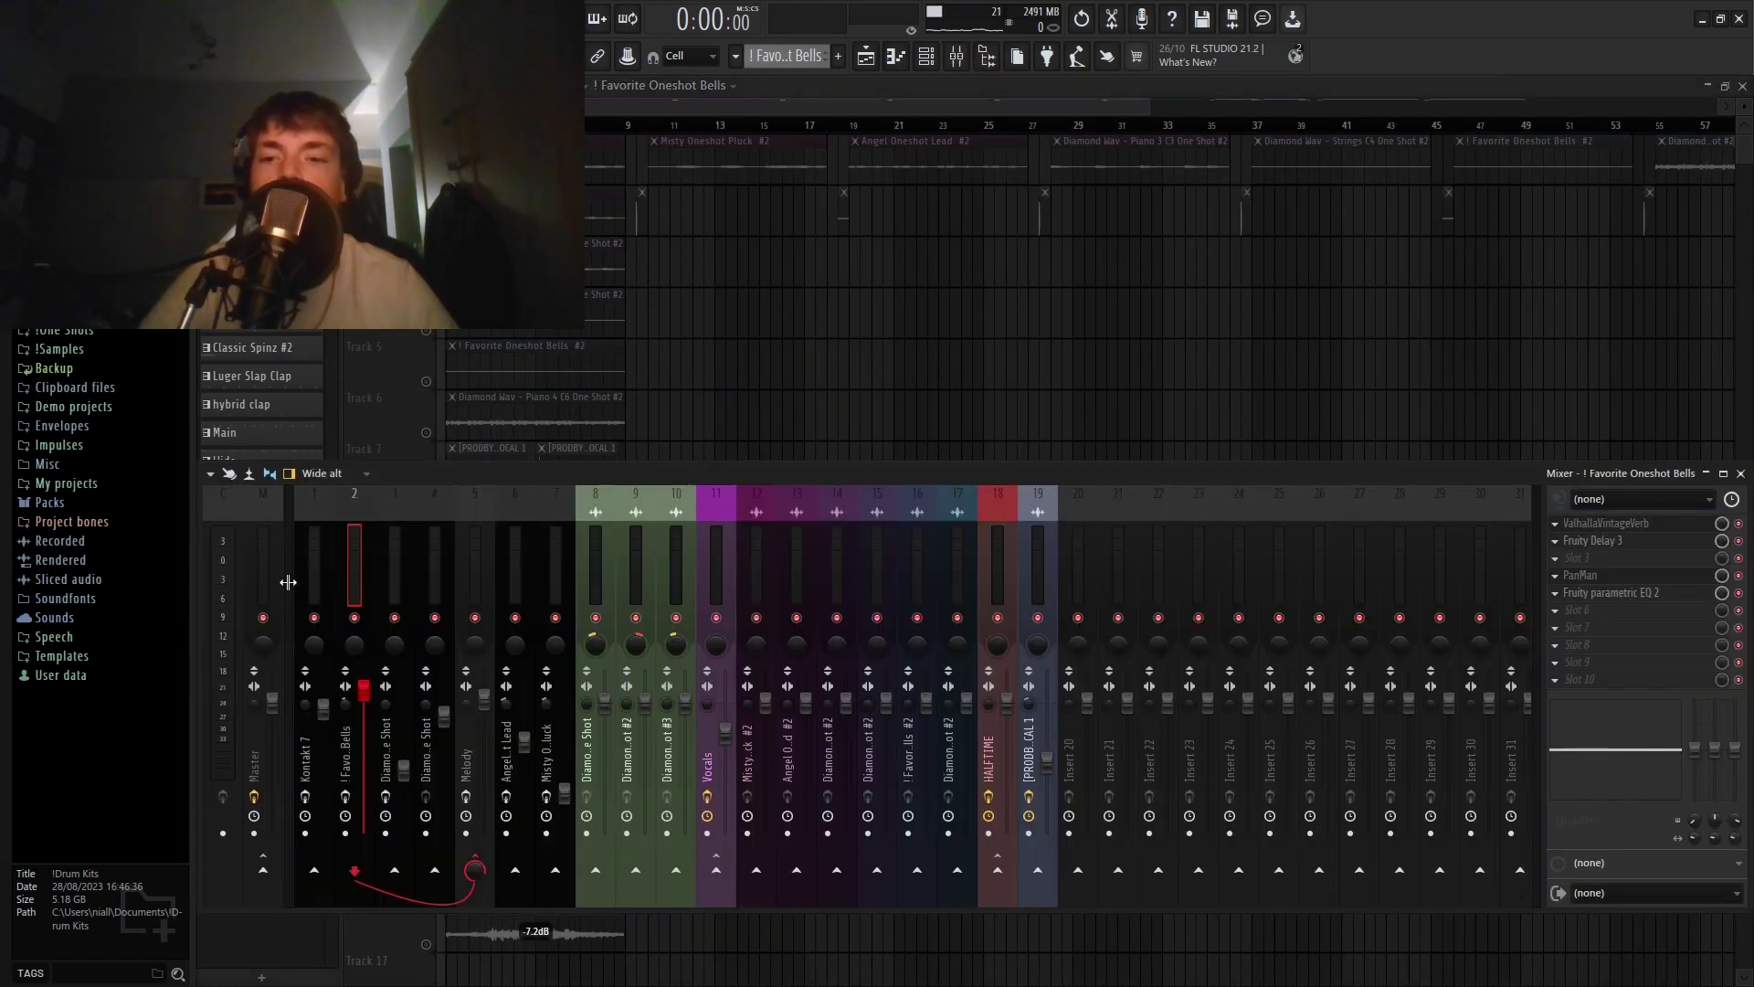
left_click(325, 562)
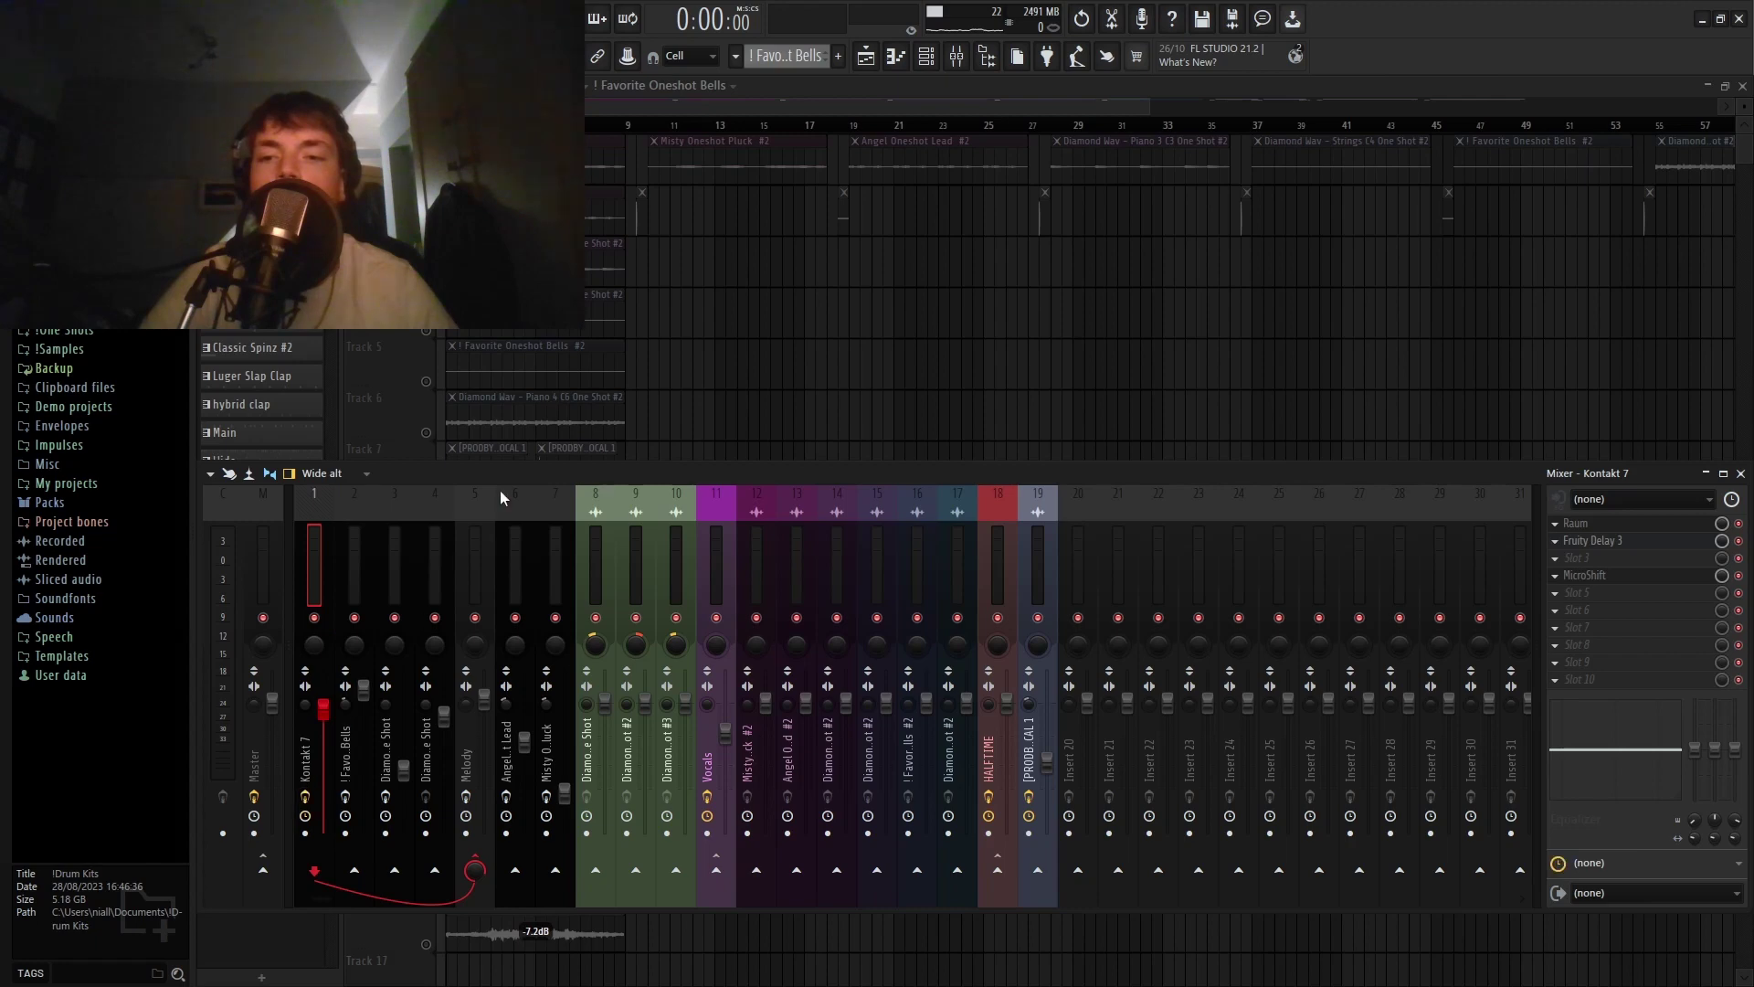
Play the Kontakt 7 melody layer with its mixer effects enabled, then again with the insert's effects bypassed.
key("F9")
scroll(500, 548, "down", 3)
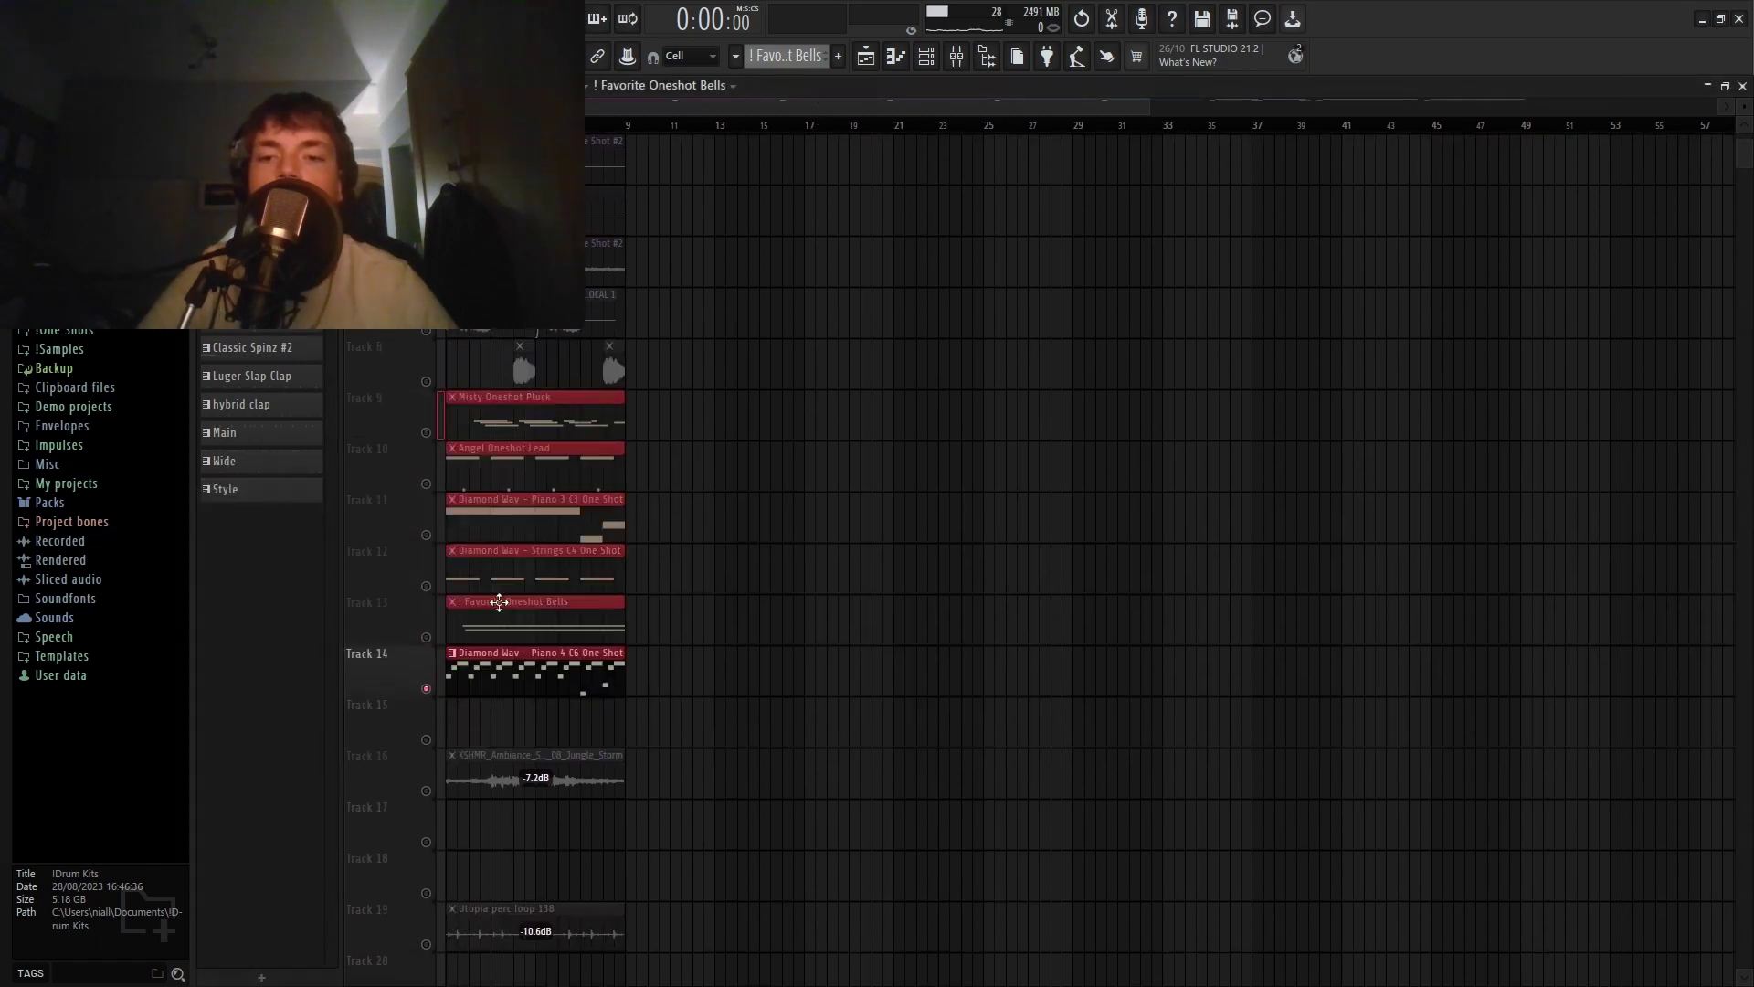
left_click(956, 56)
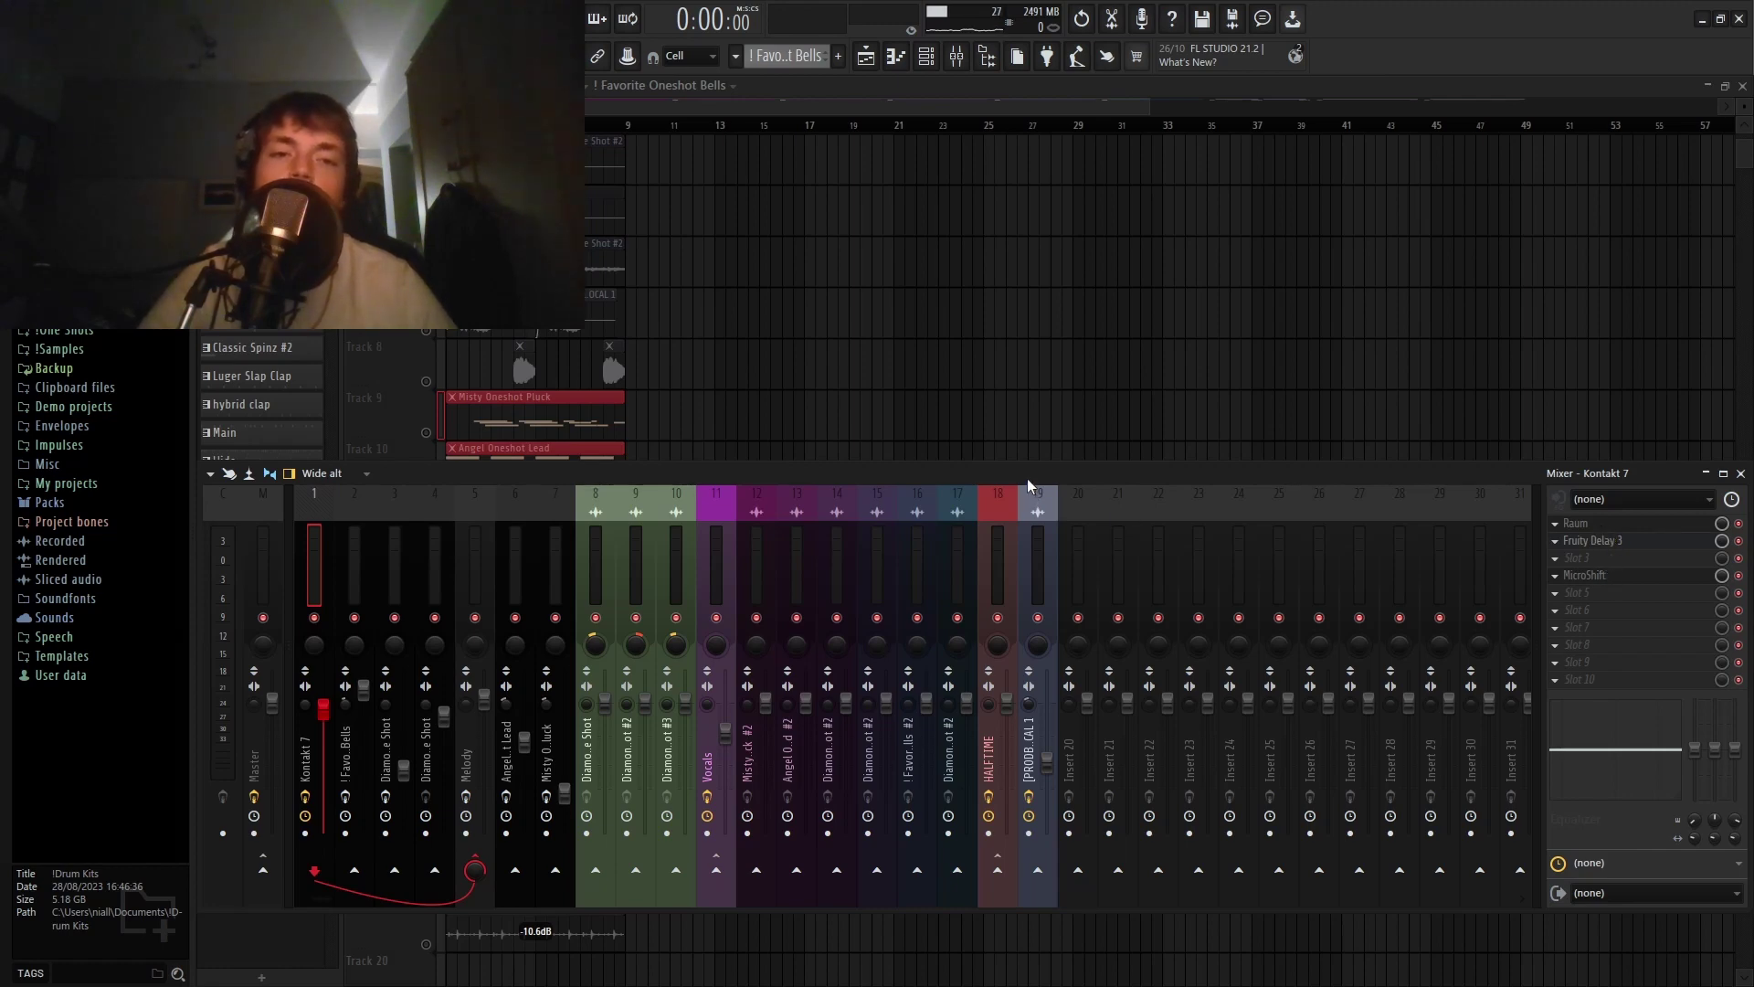
key("space")
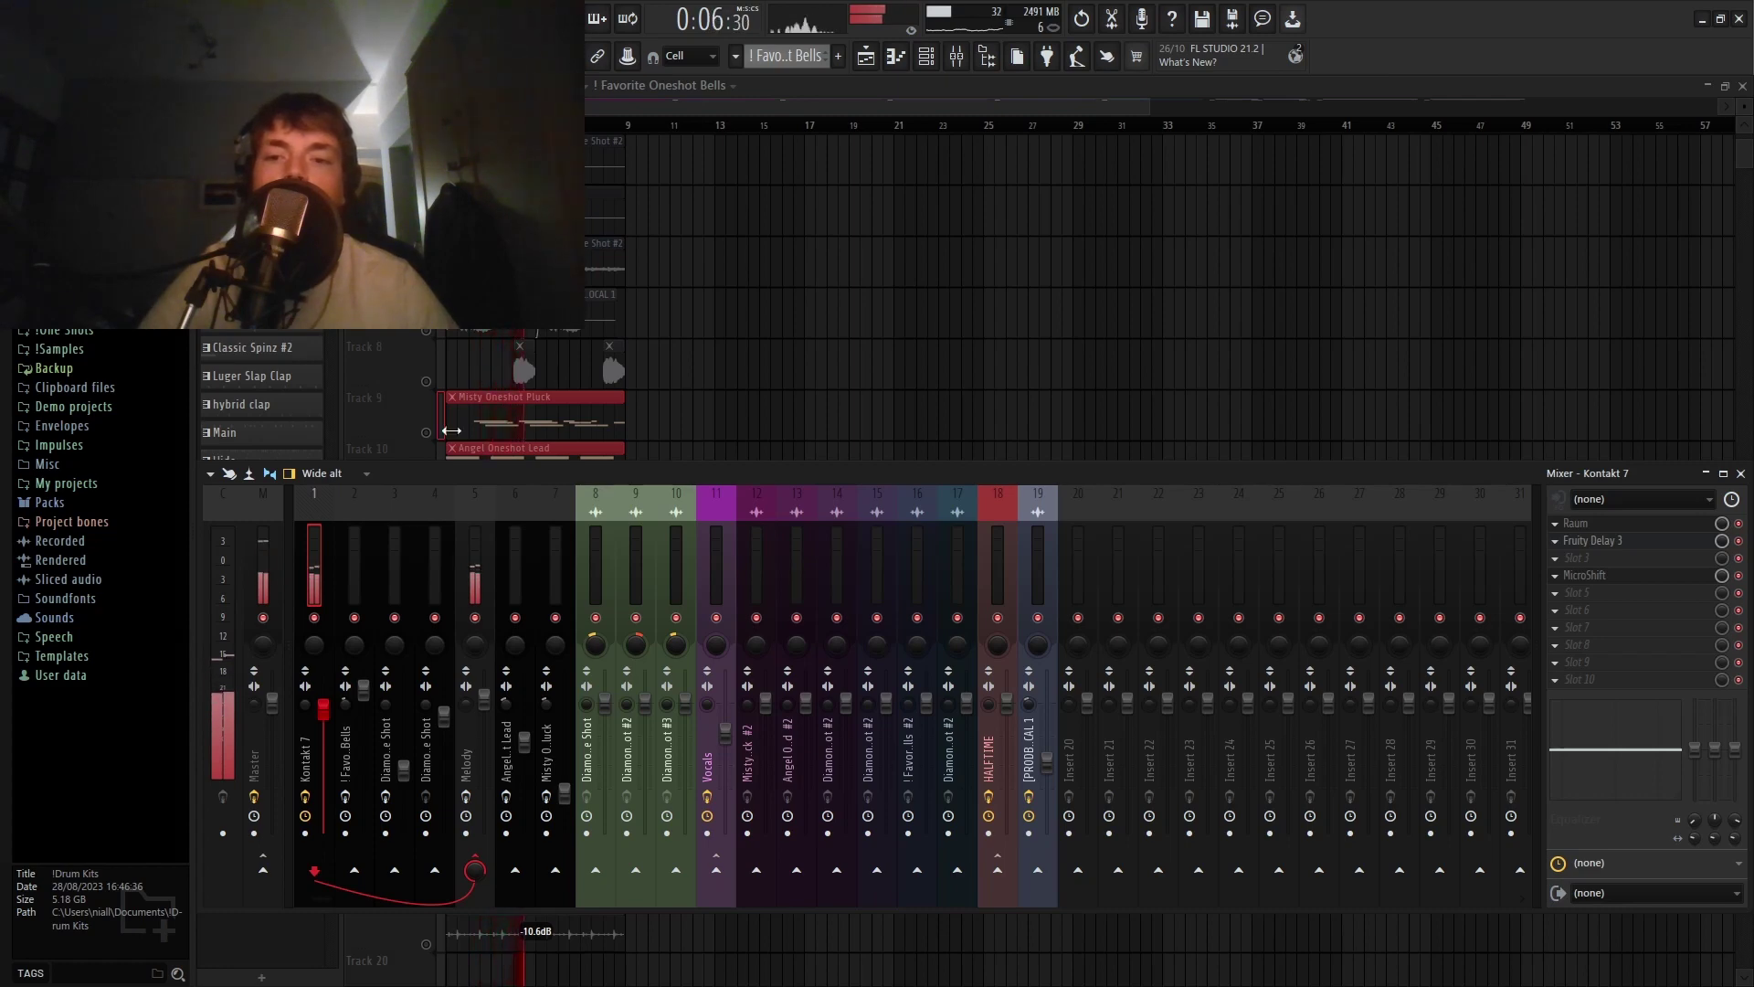
key("space")
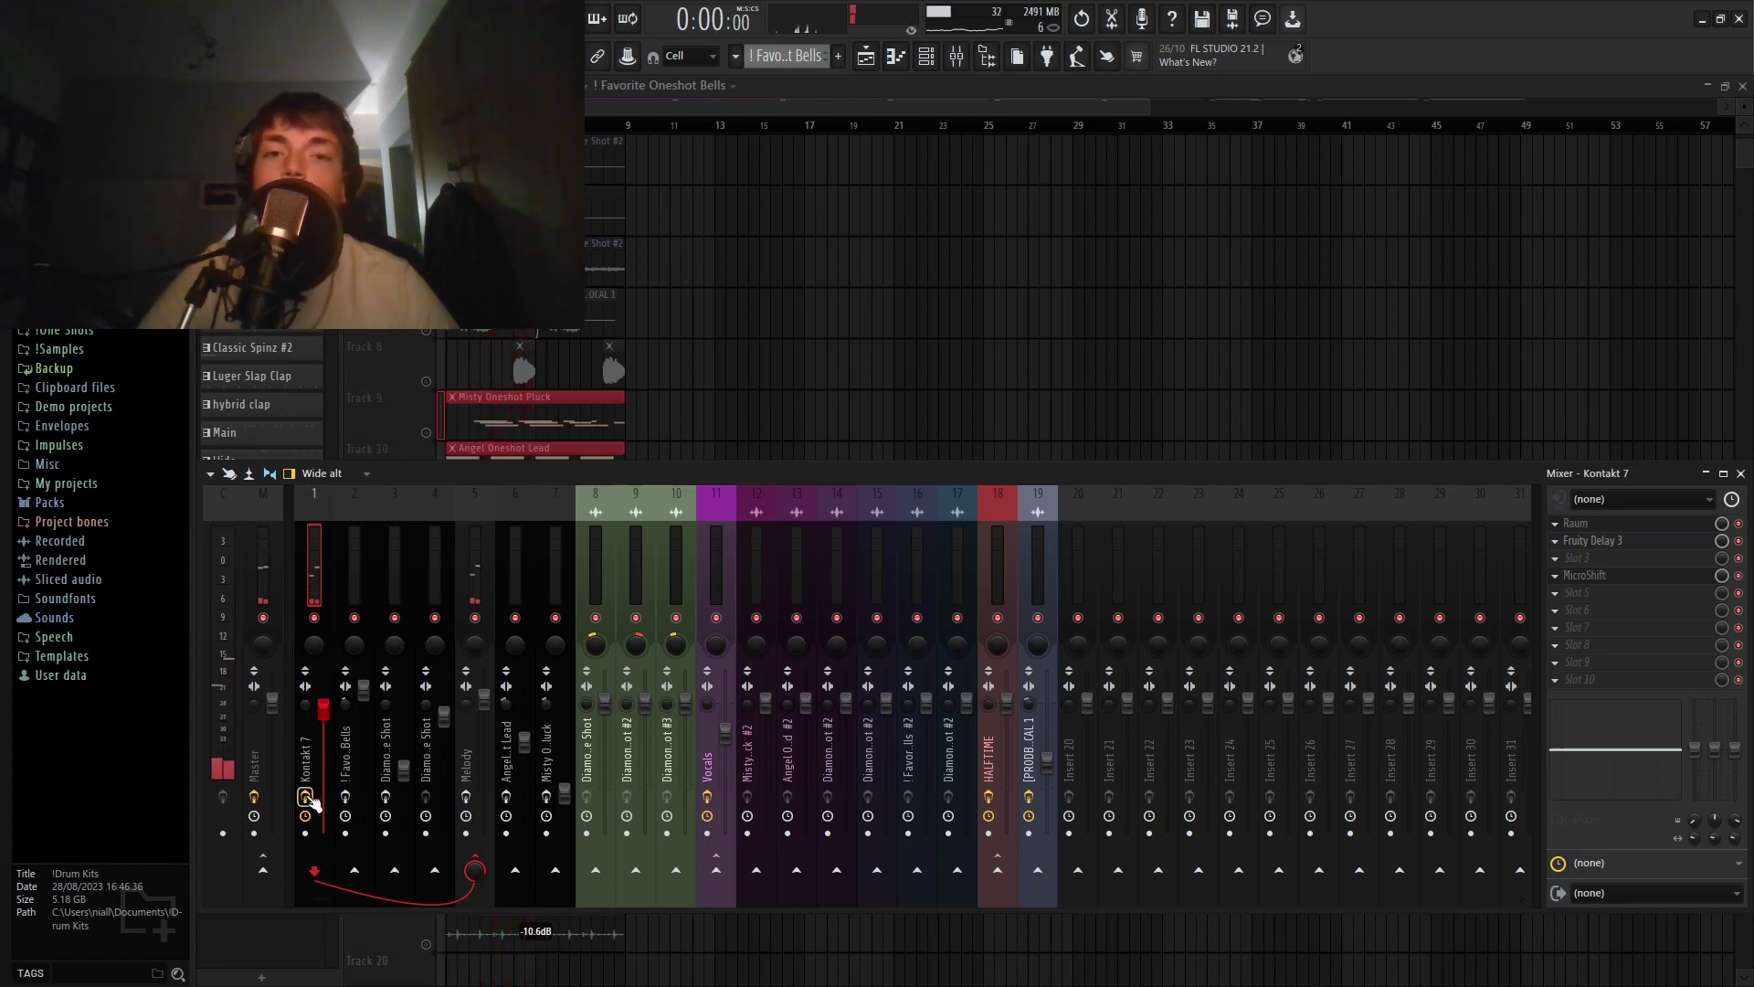
key("space")
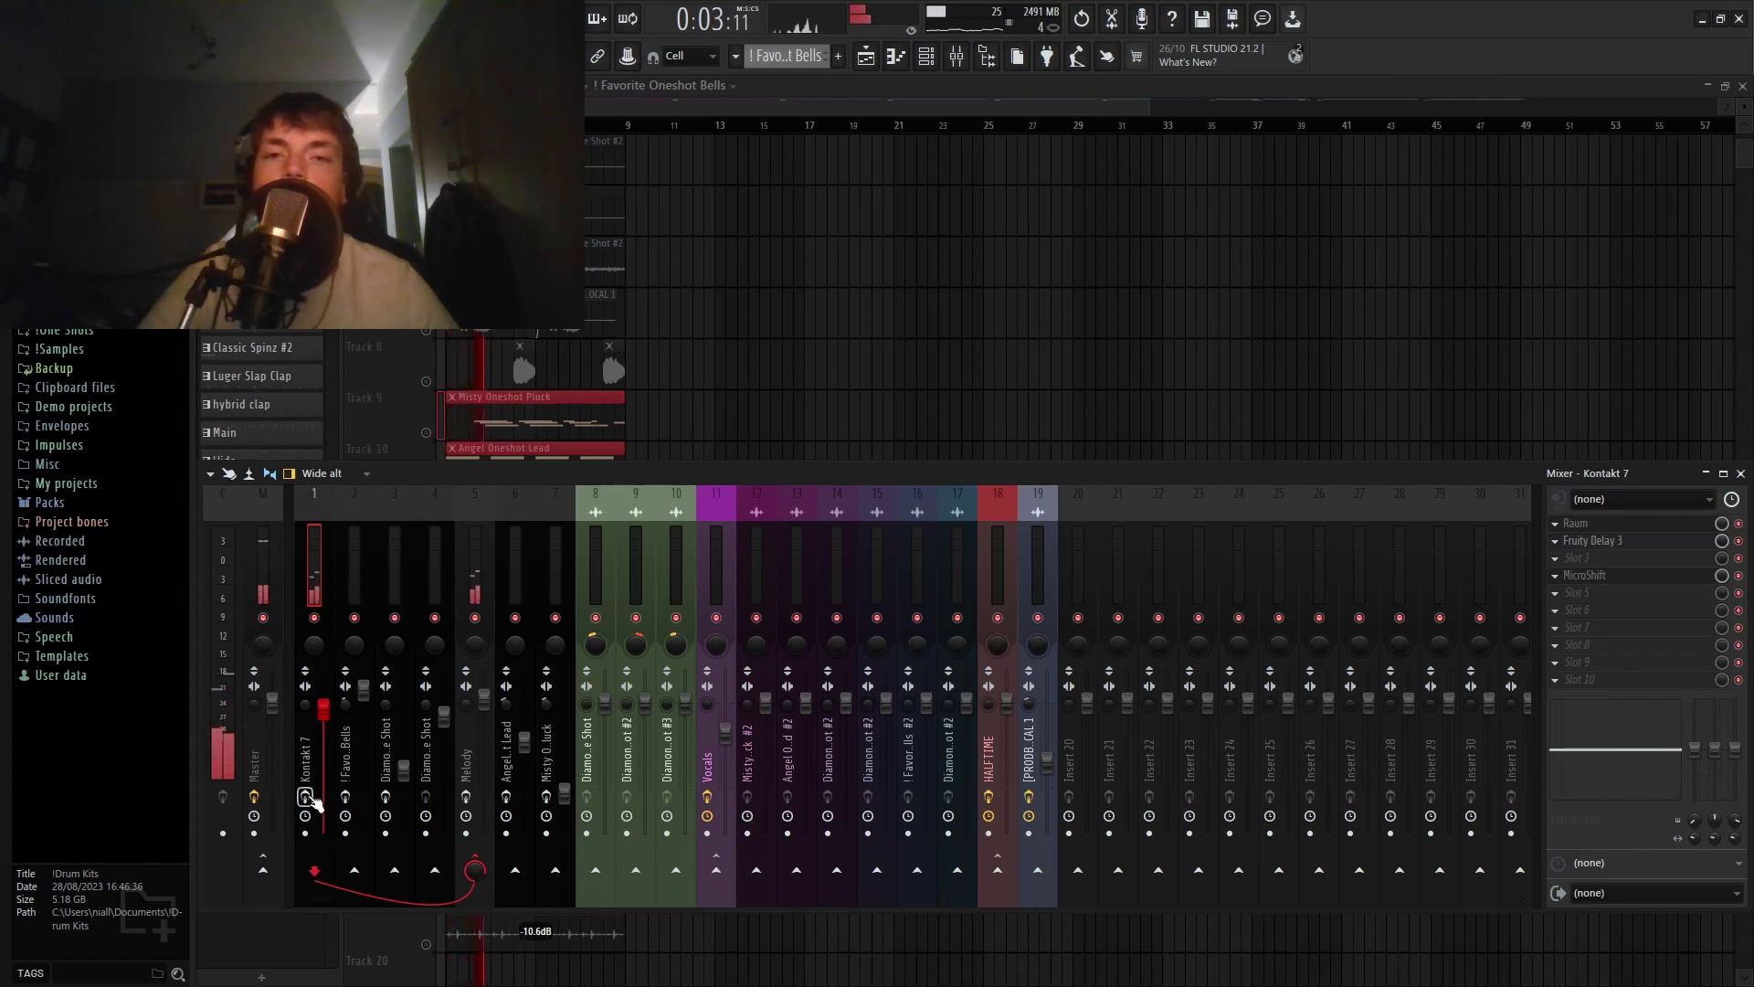
key("space")
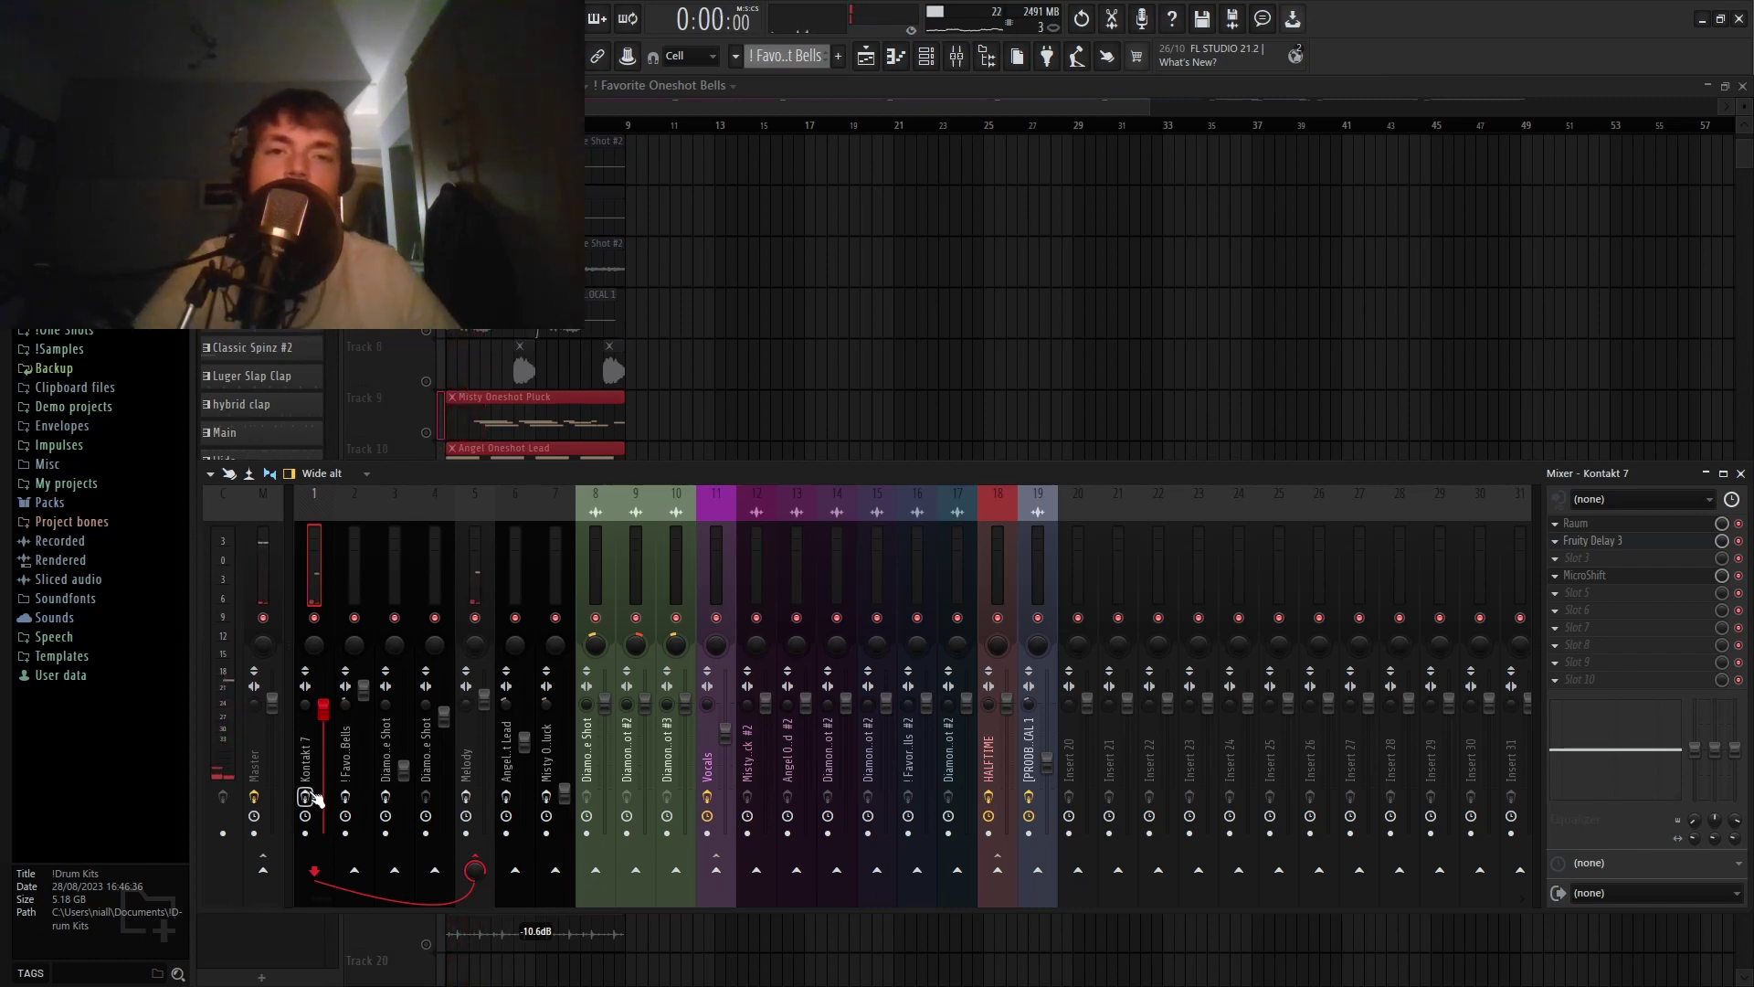
Open Fruity parametric EQ 2 on the Favorite Oneshot Bells insert and play the layer through its effects.
key("Right")
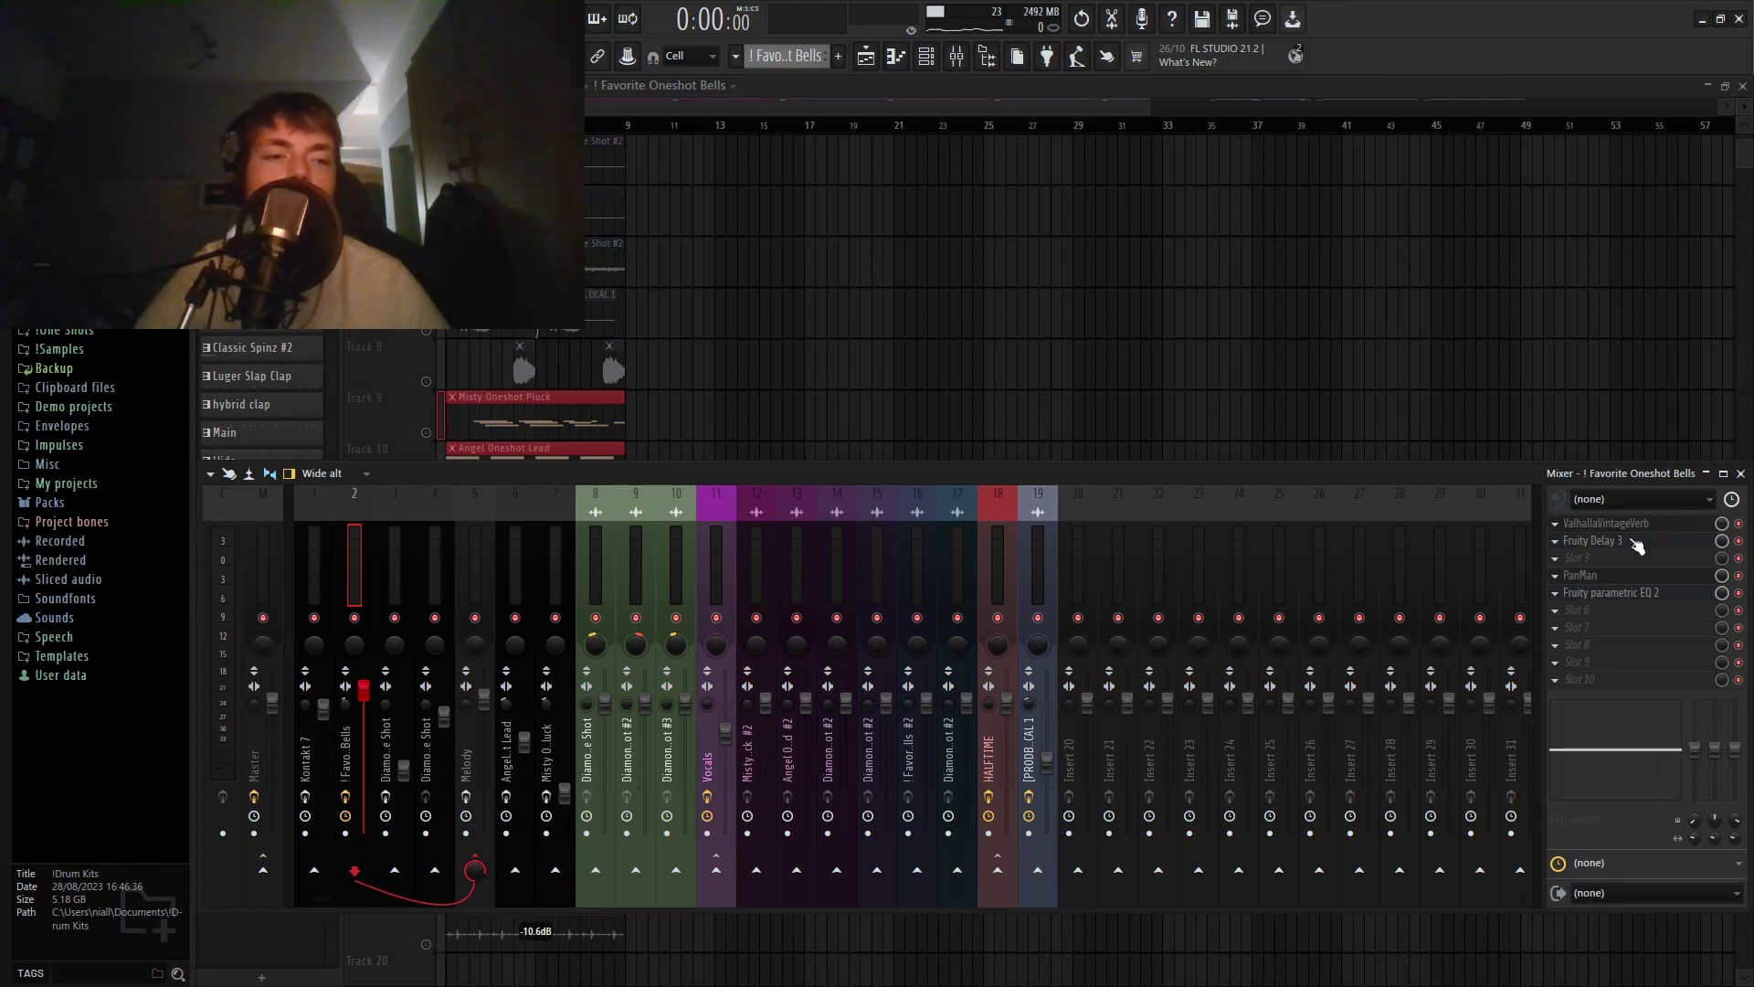
left_click(1624, 593)
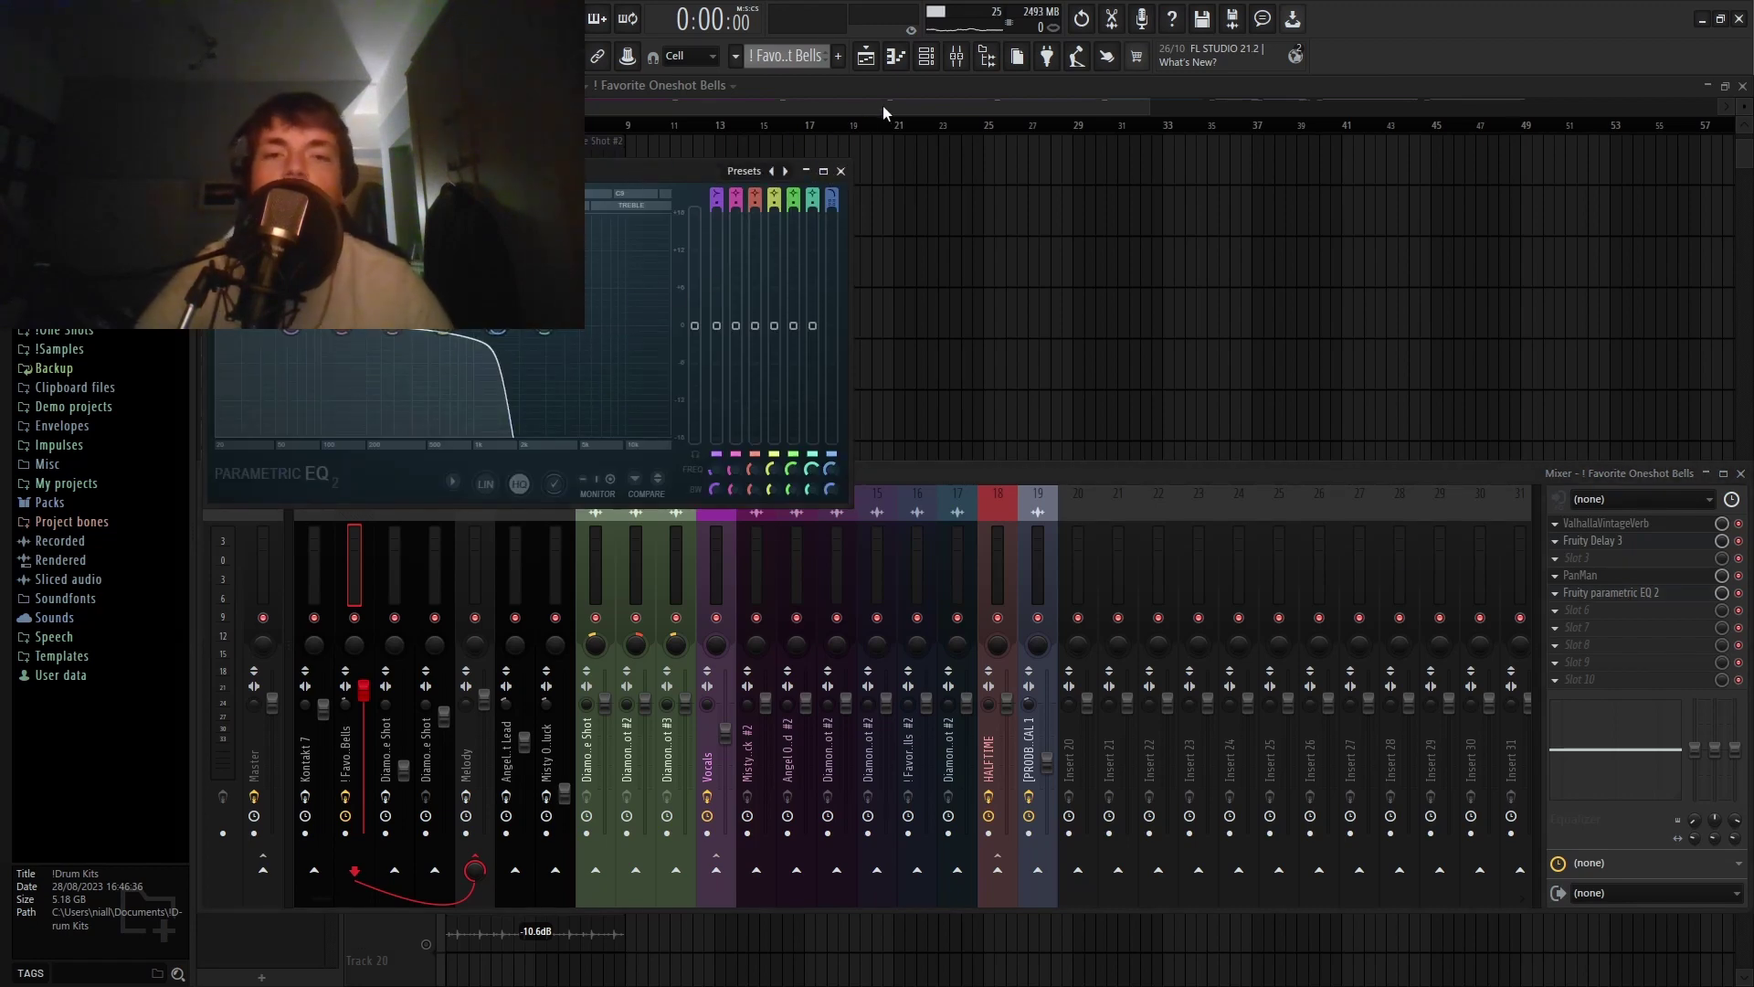
key("space")
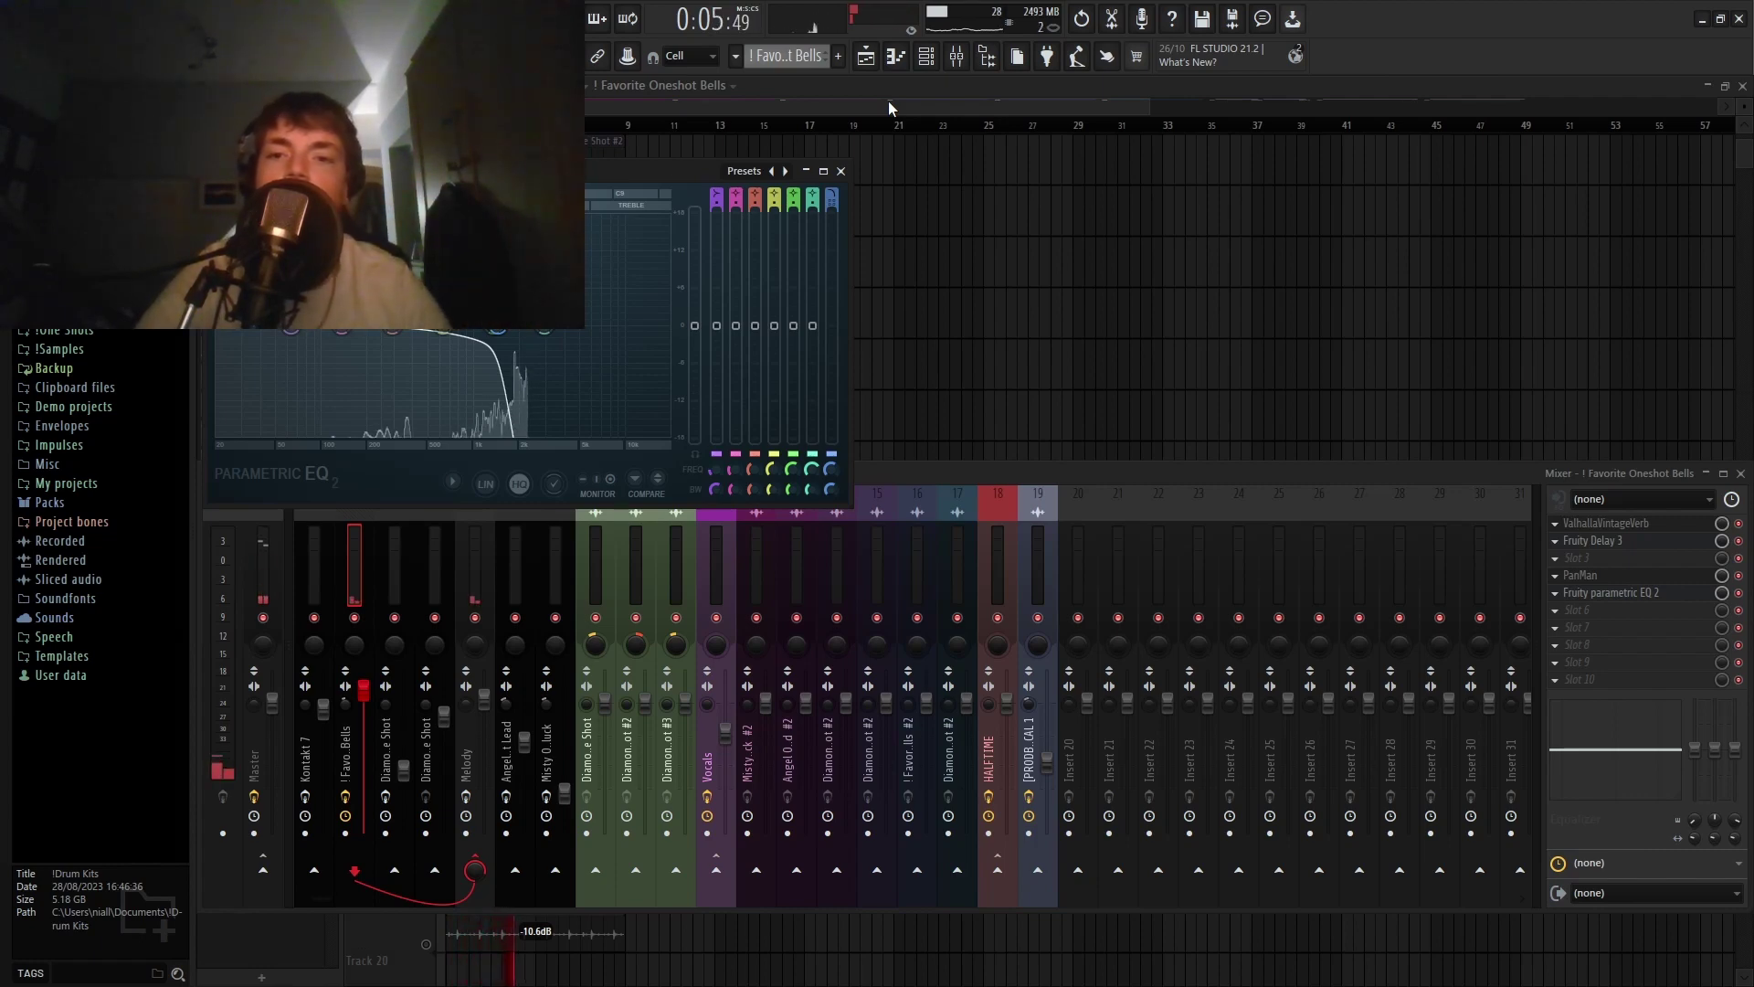
key("space")
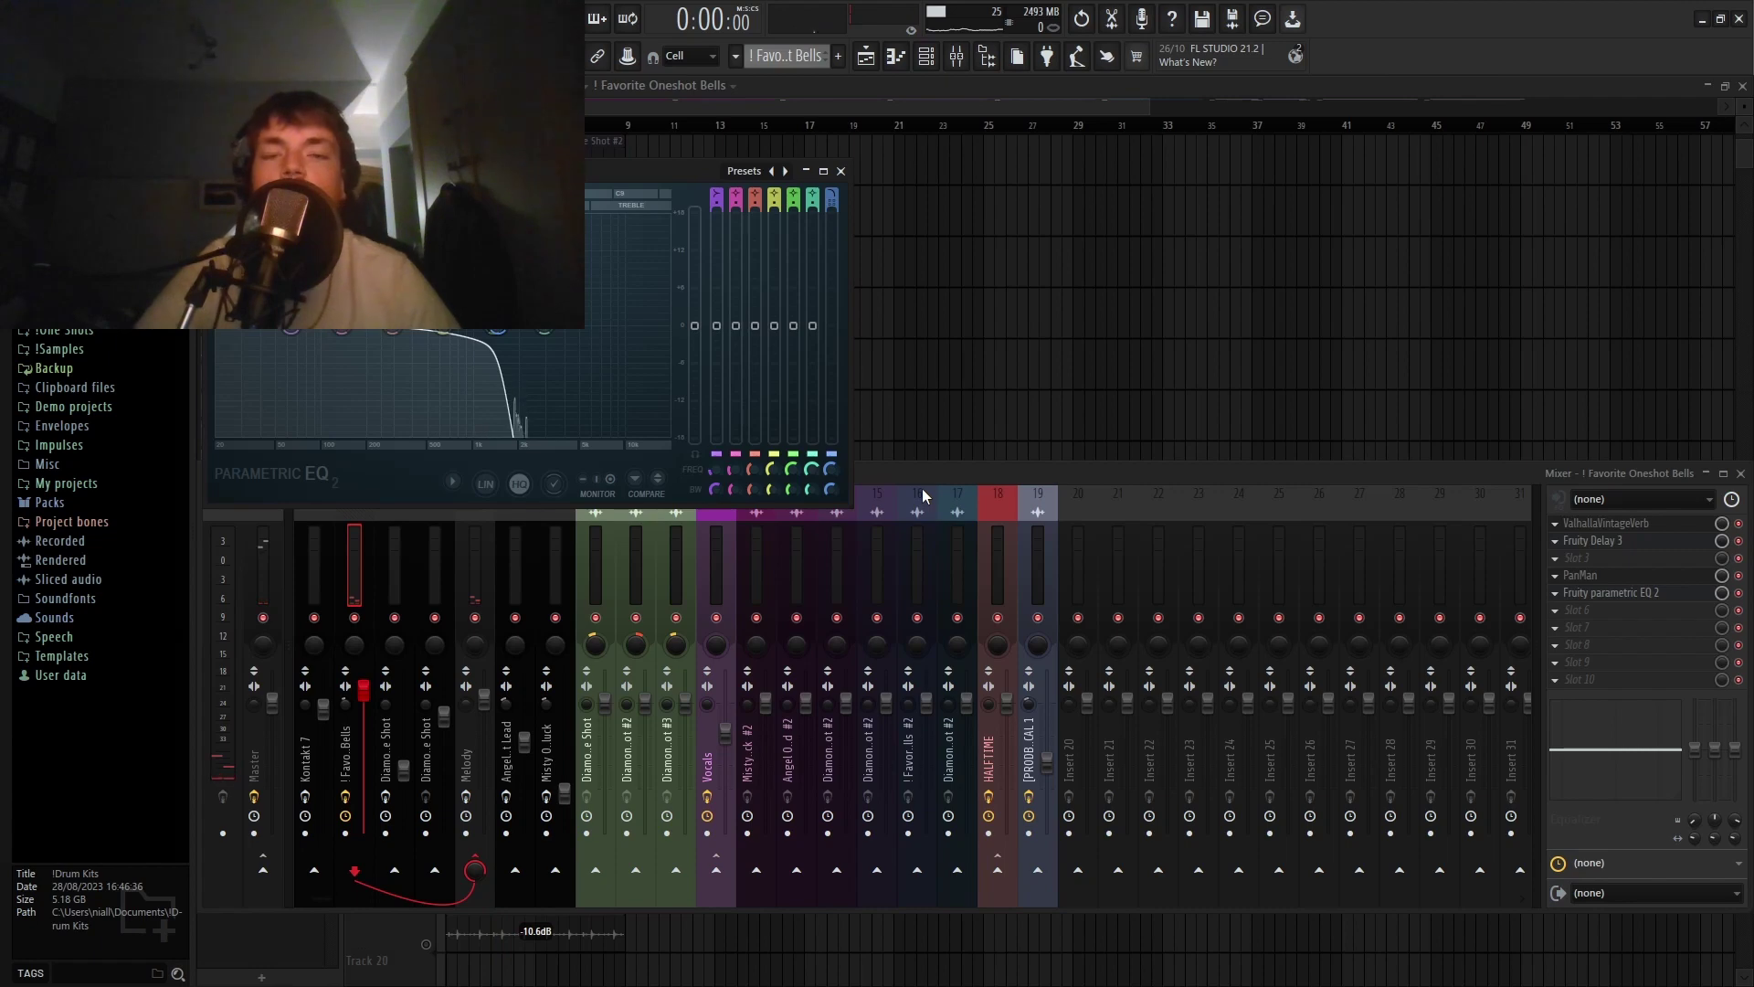
Review the Fruity parametric EQ 2 curve on mixer insert 3, then play the Strings one-shot on playlist track 12.
key("Right")
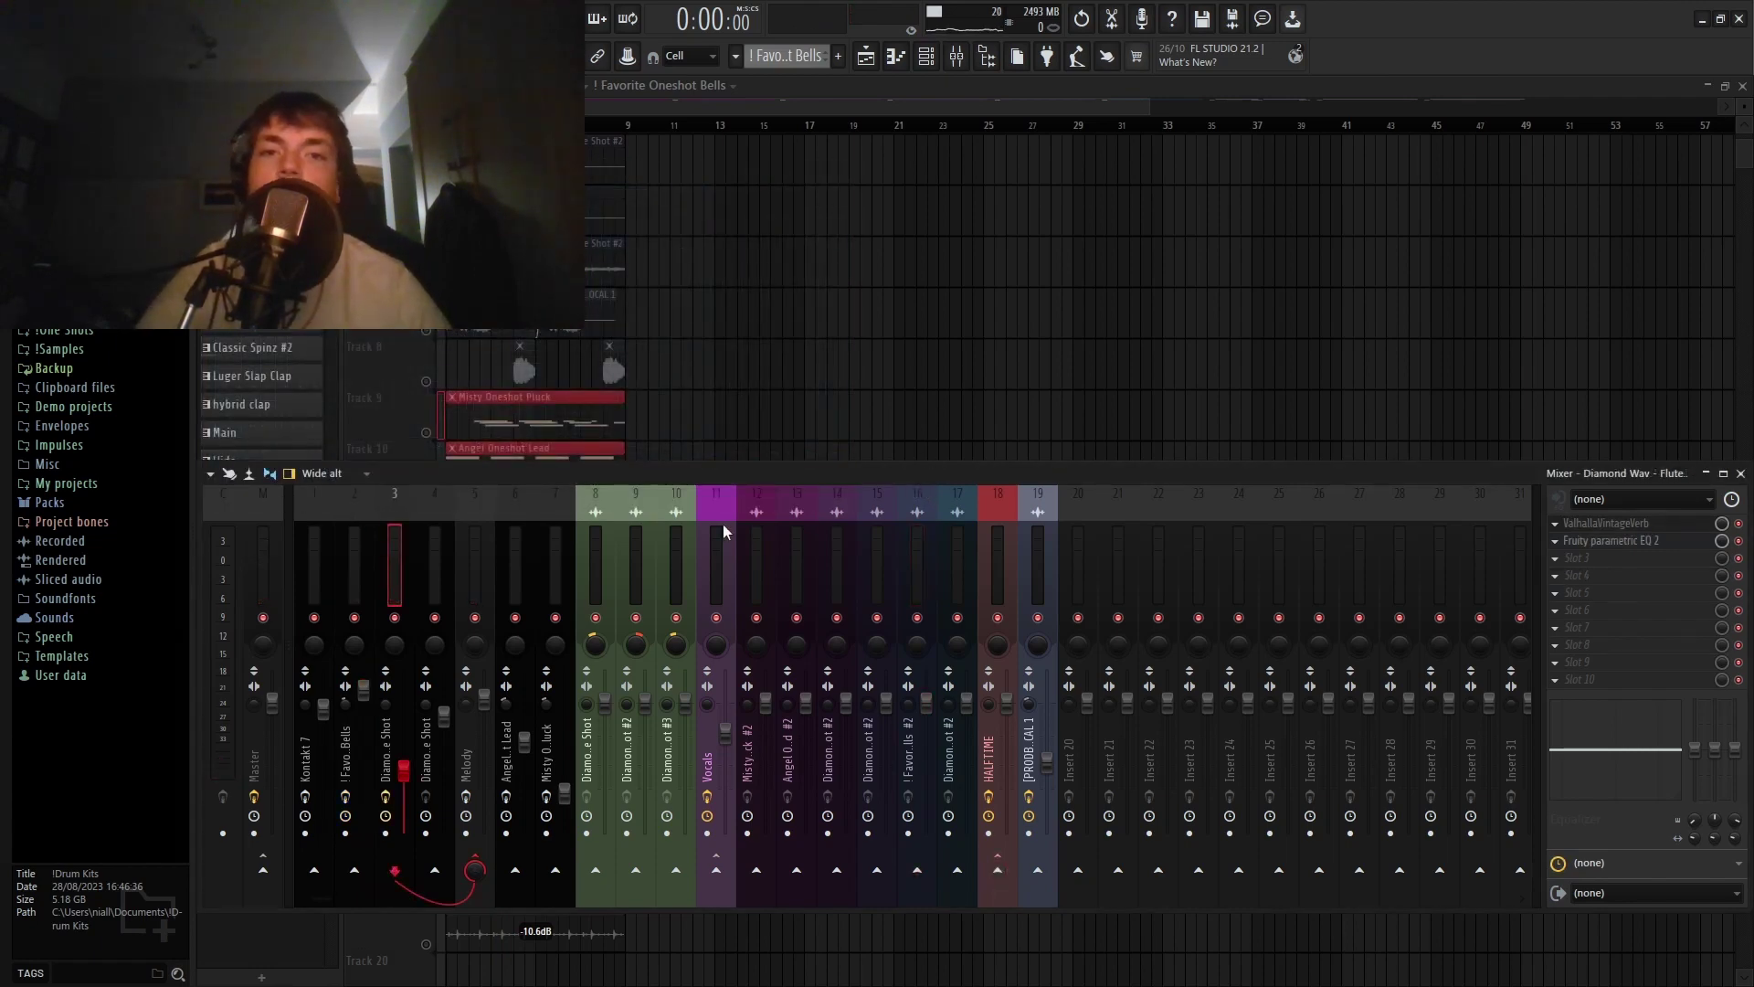
left_click(1650, 544)
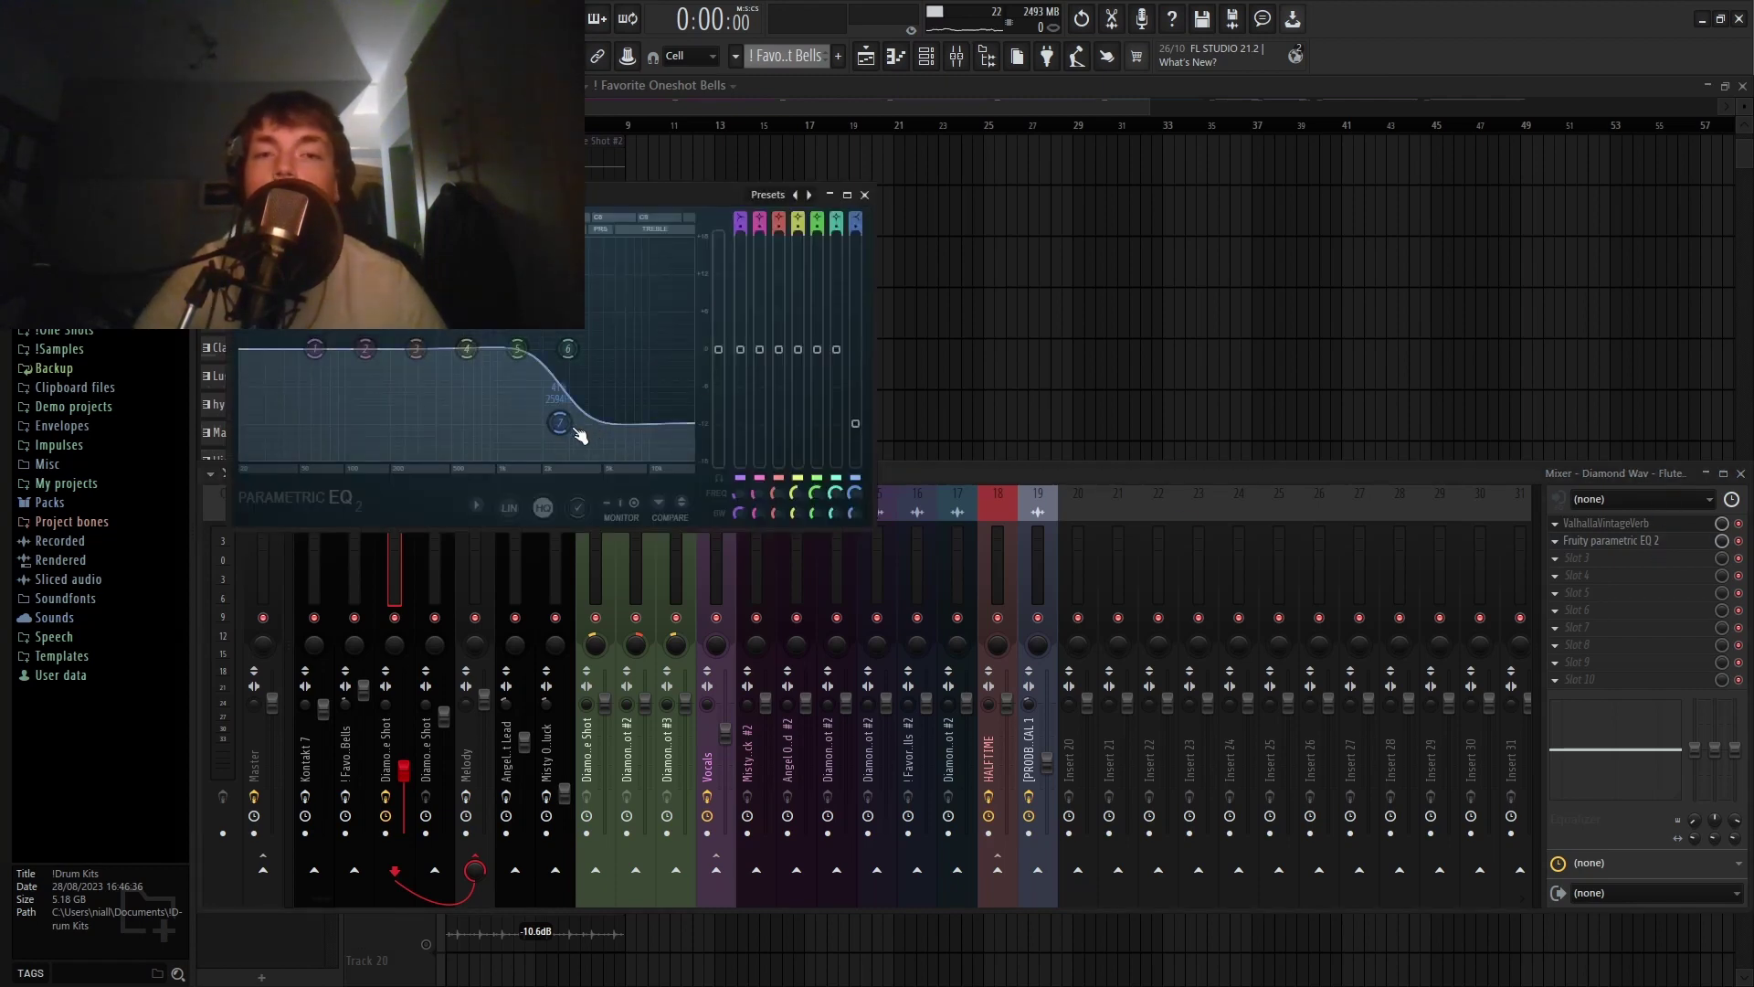
left_click(897, 84)
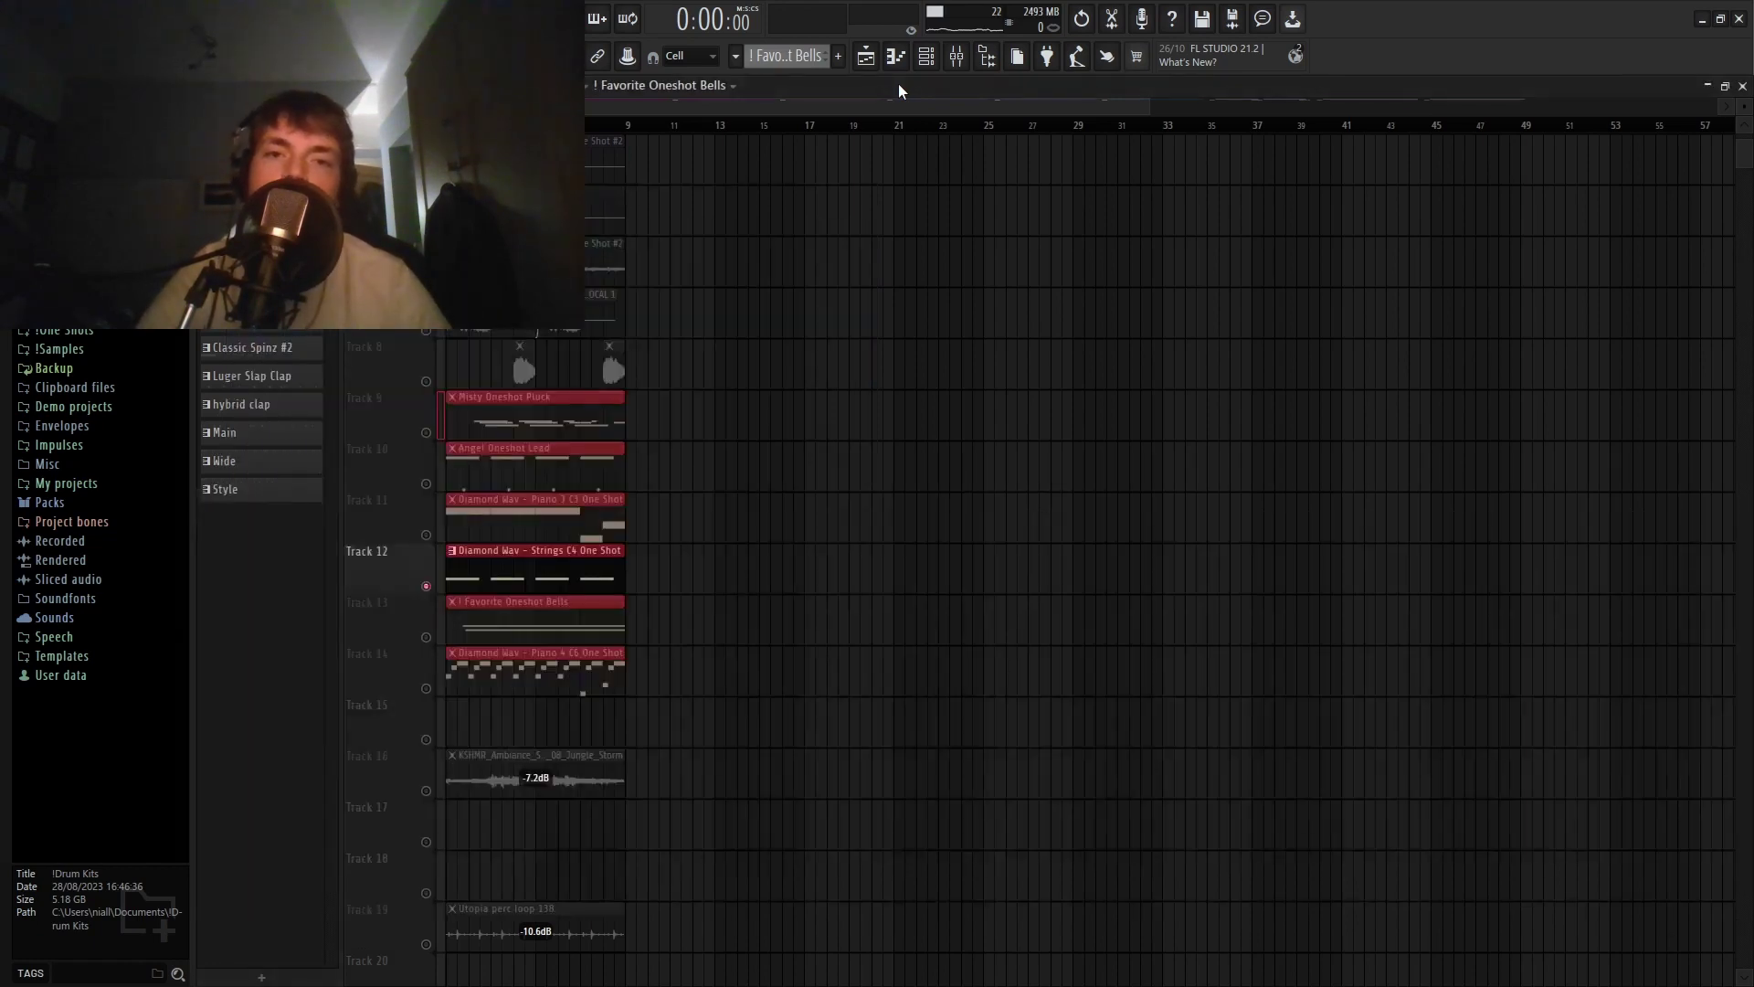
key("space")
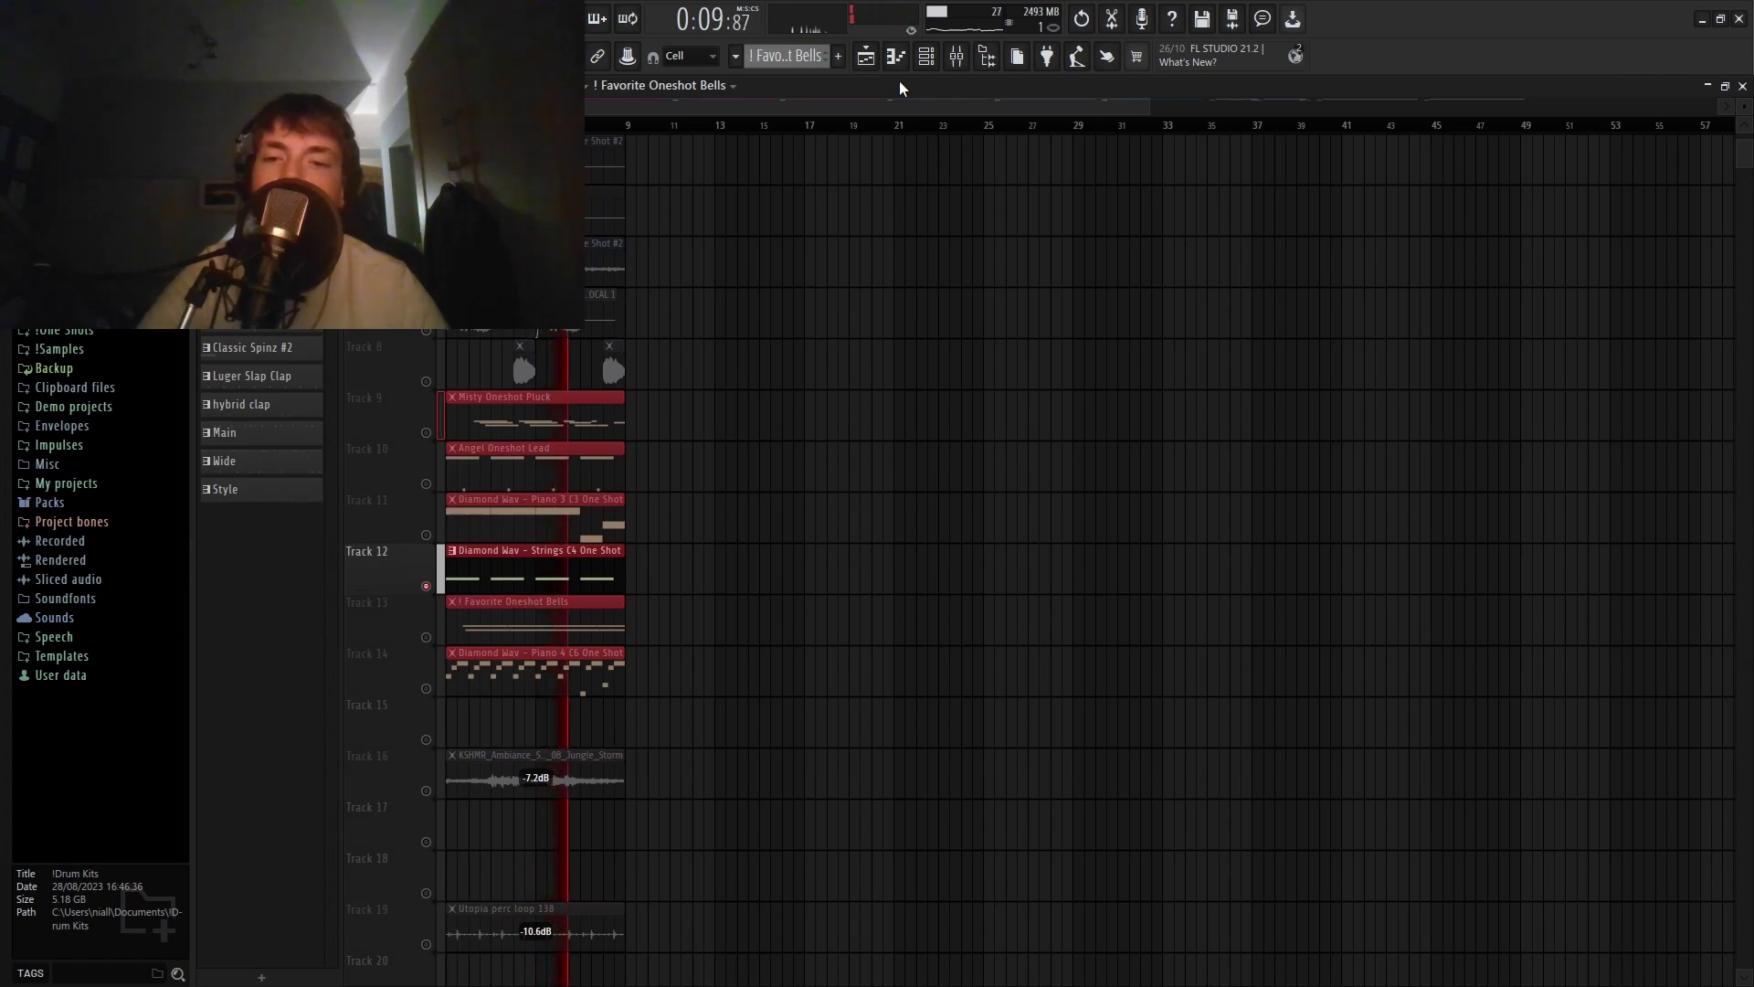
key("space")
Check the effect slots of mixer insert 4 and the Angel Oneshot Lead insert, then play the lead layer.
left_click(957, 57)
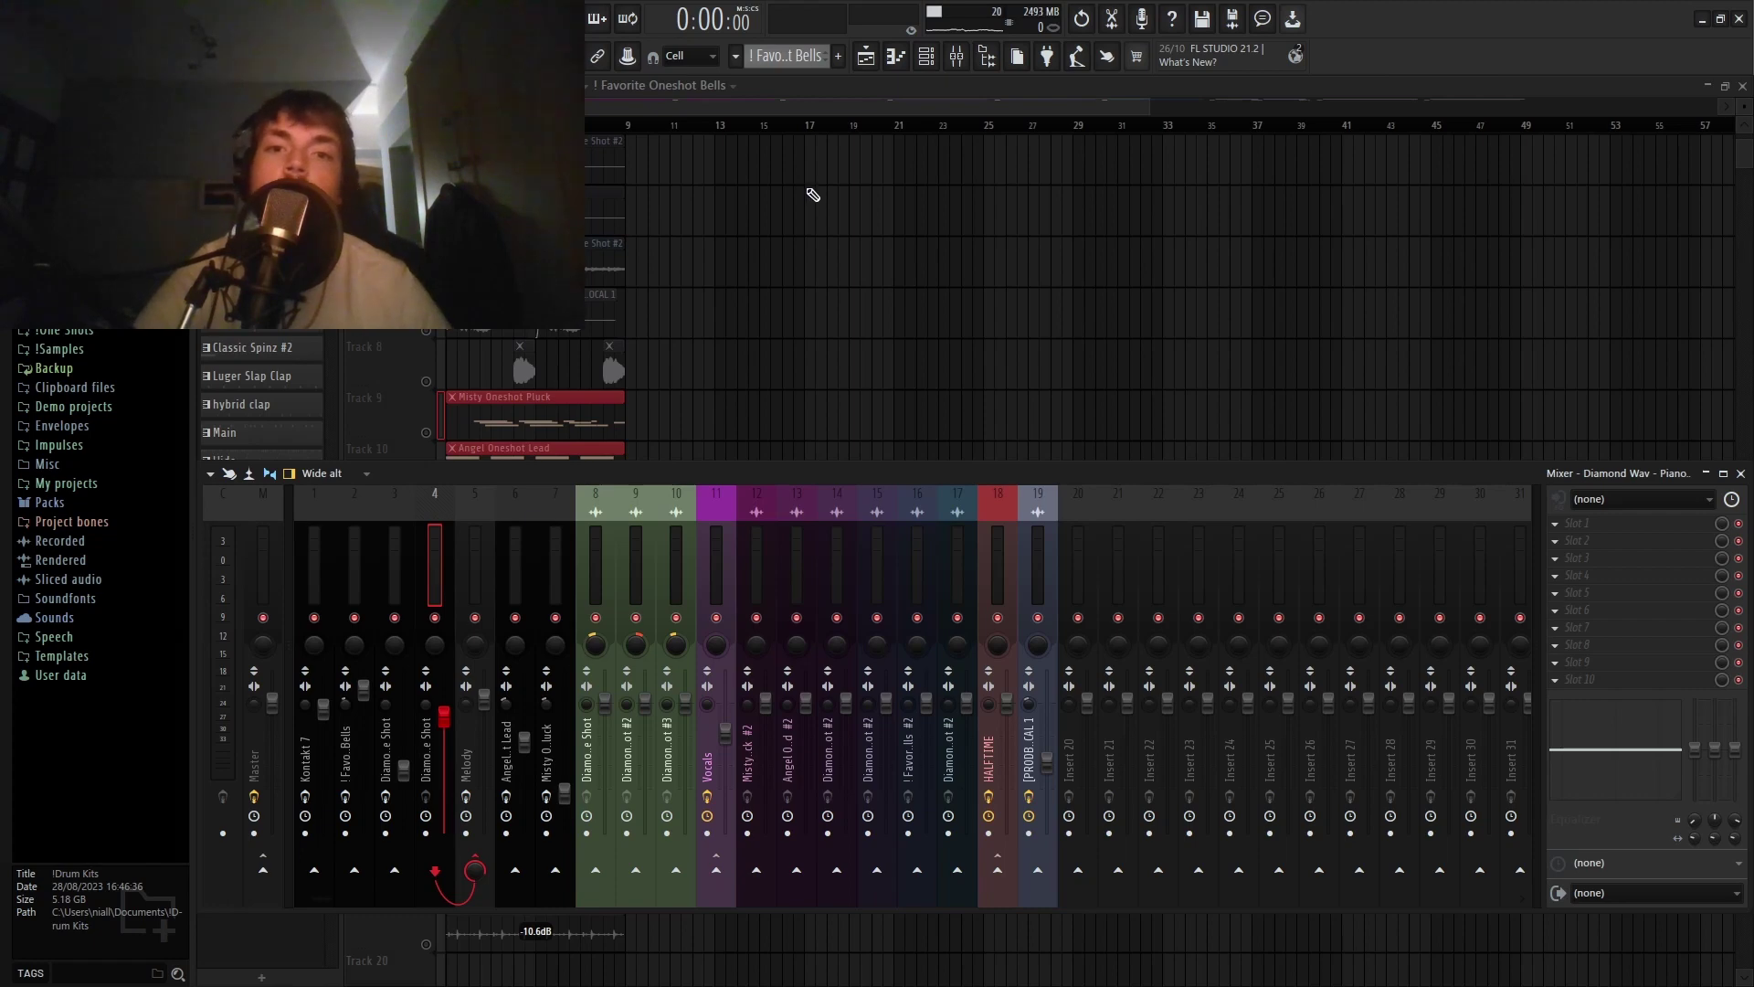
left_click(502, 561)
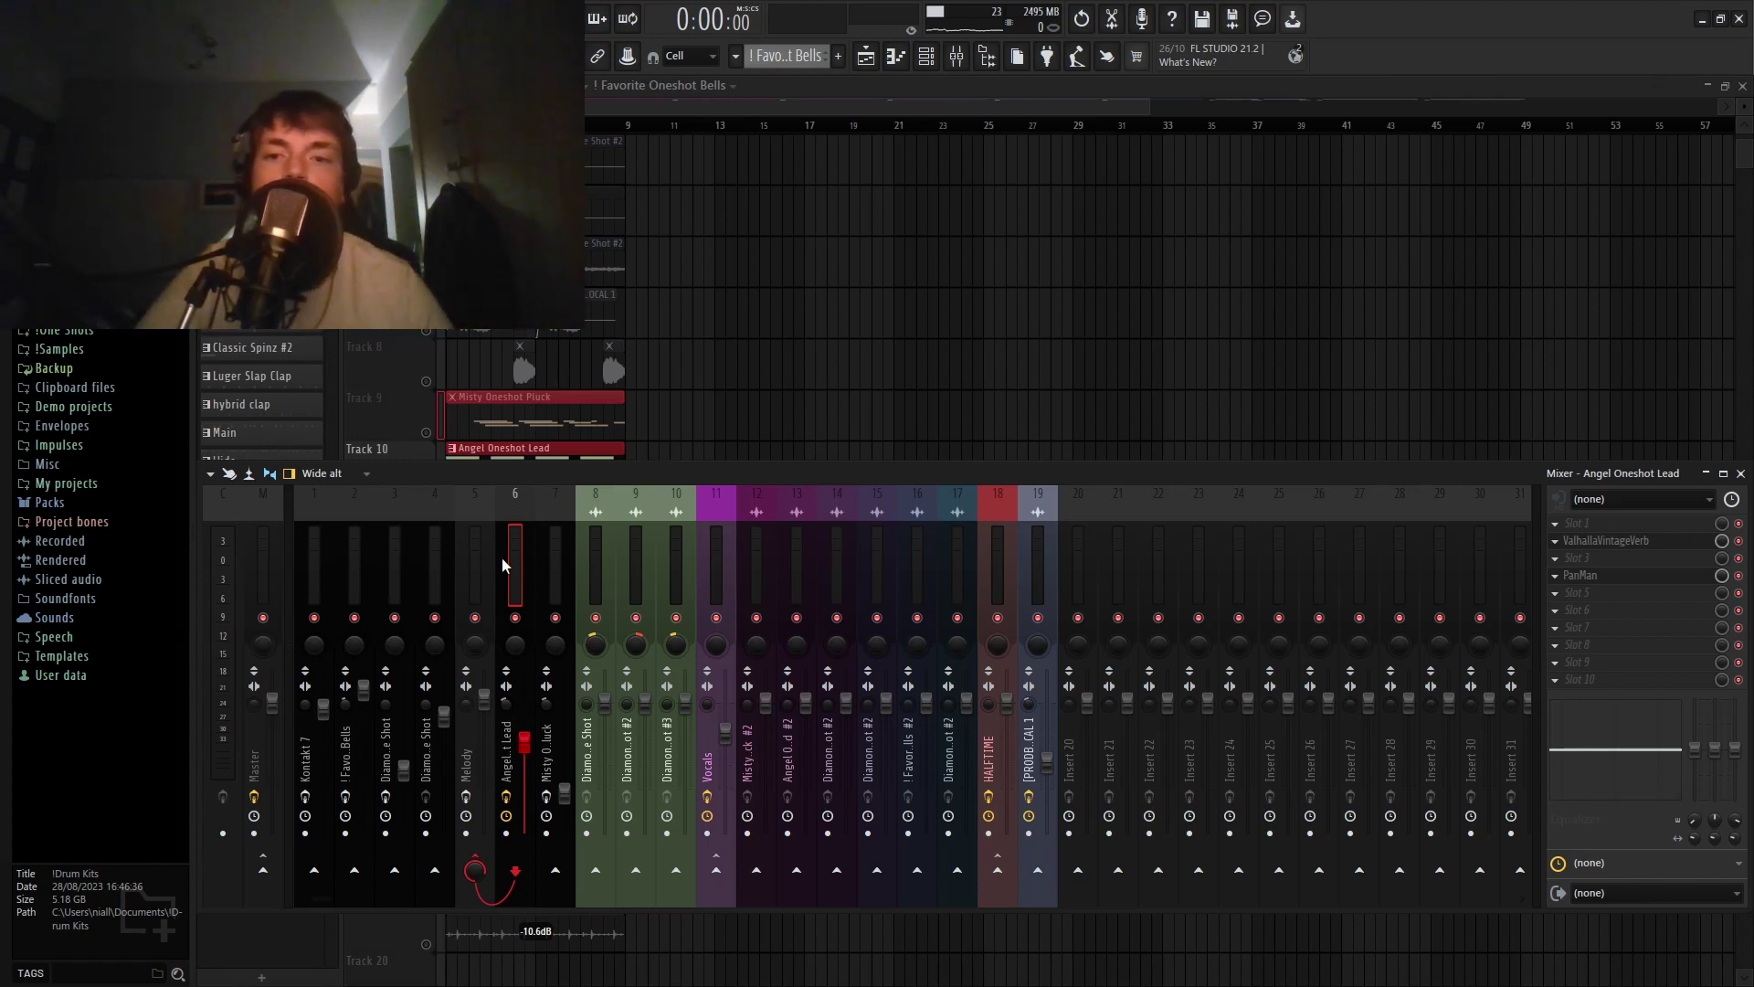
key("space")
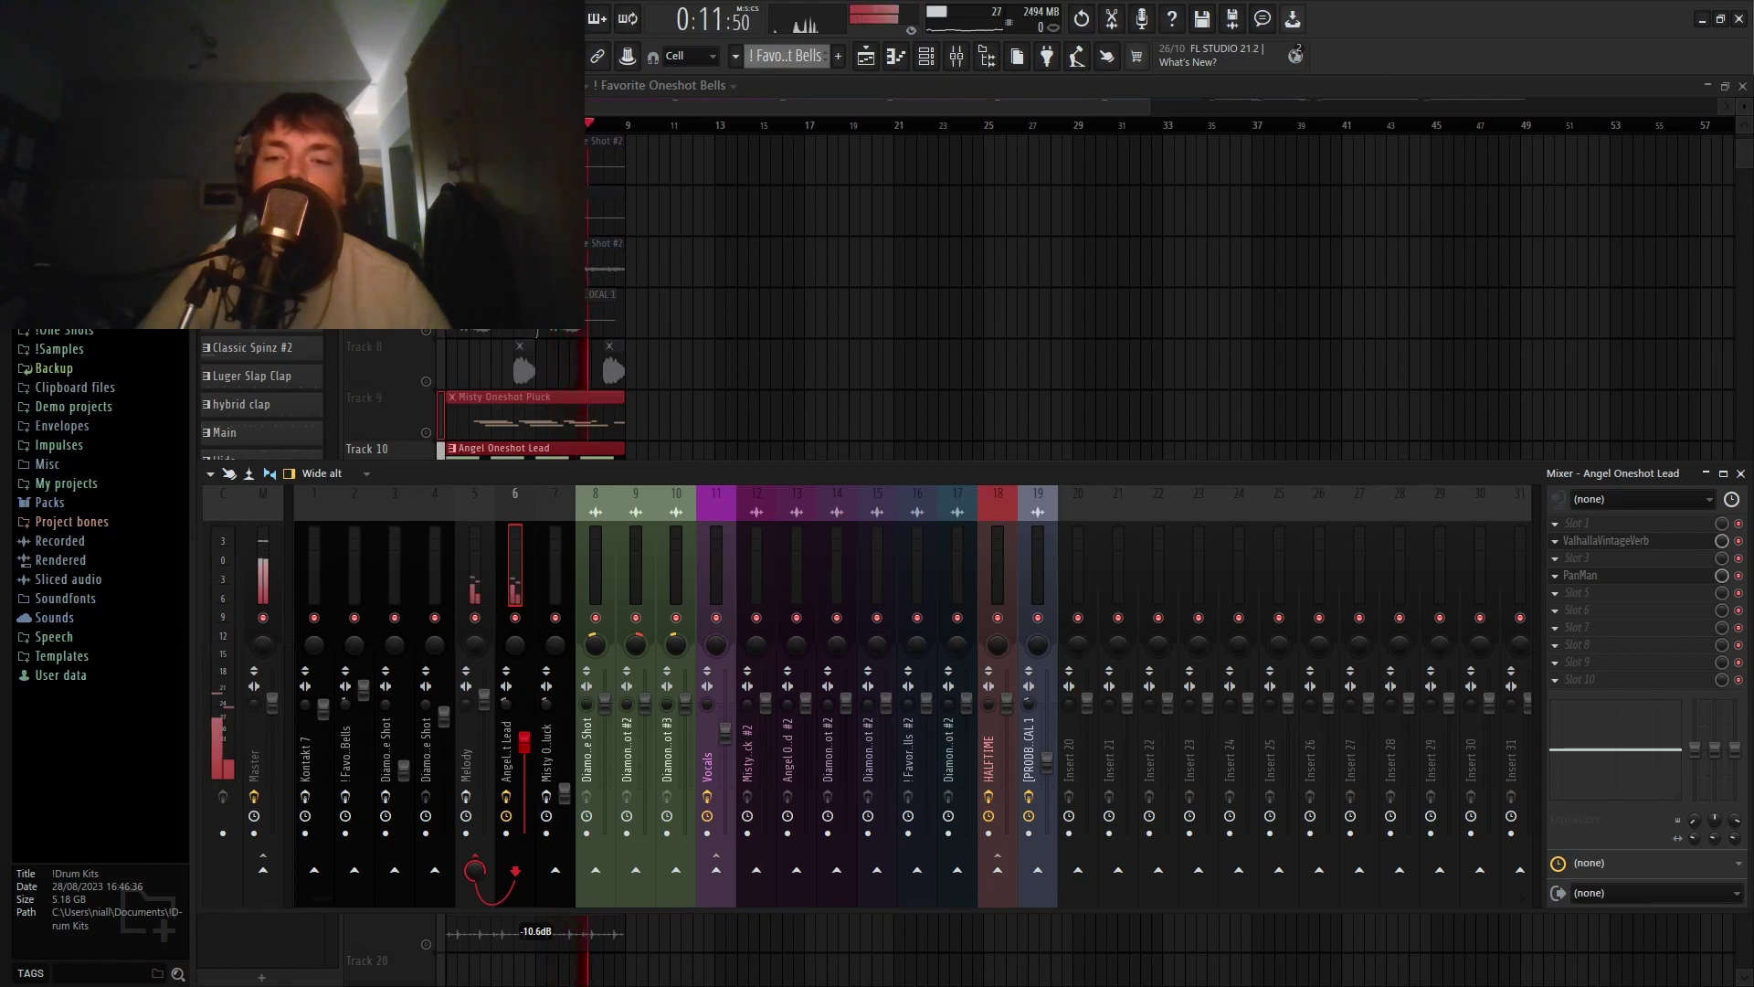
key("space")
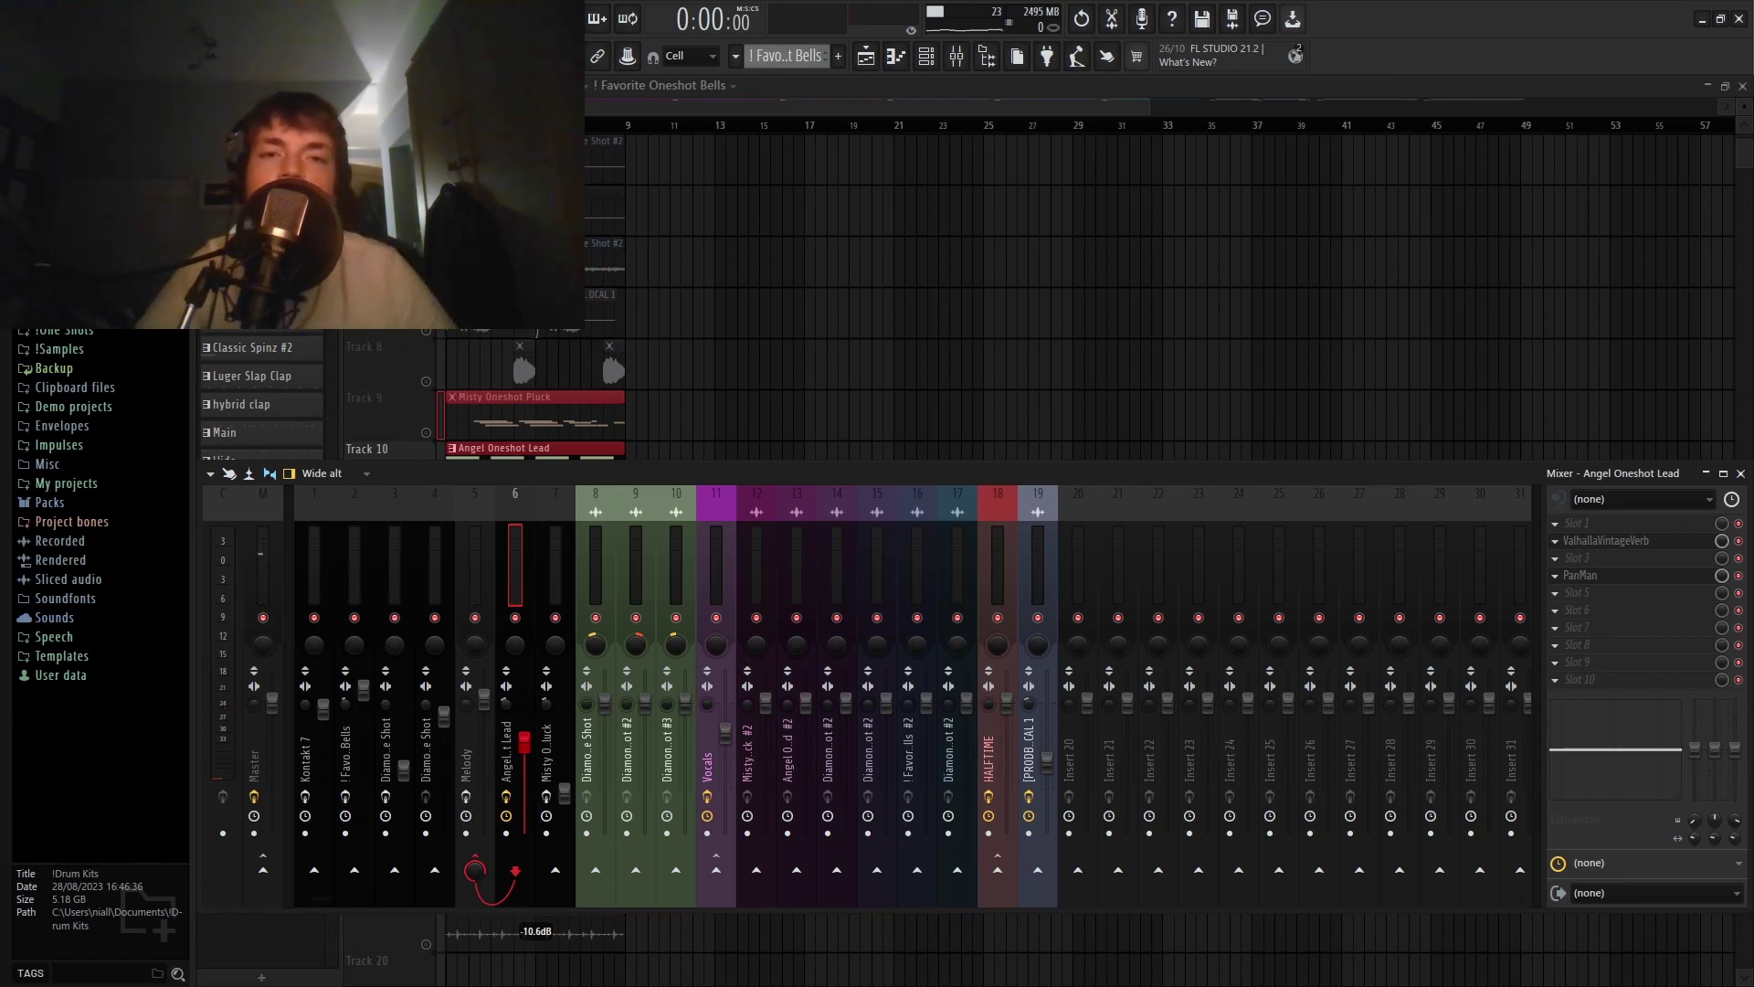
Review the Fresh Air settings on the Misty Oneshot Pluck insert, then play the pluck layer in the playlist.
left_click(548, 658)
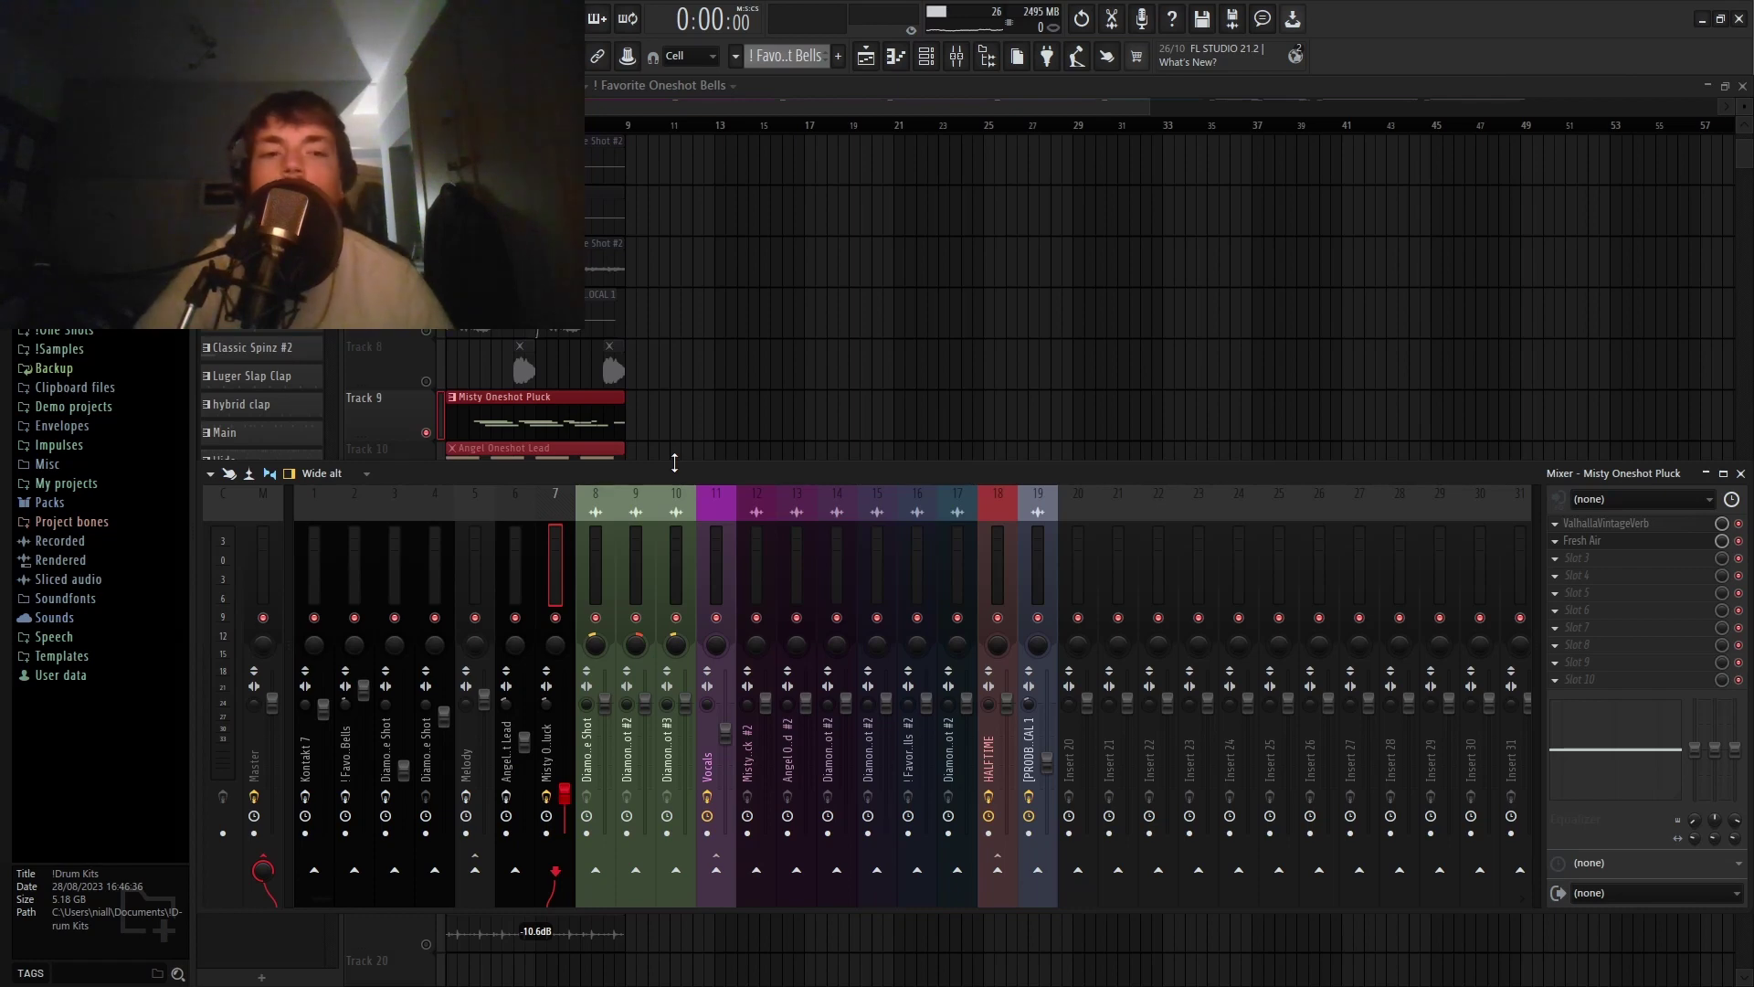
left_click(1613, 543)
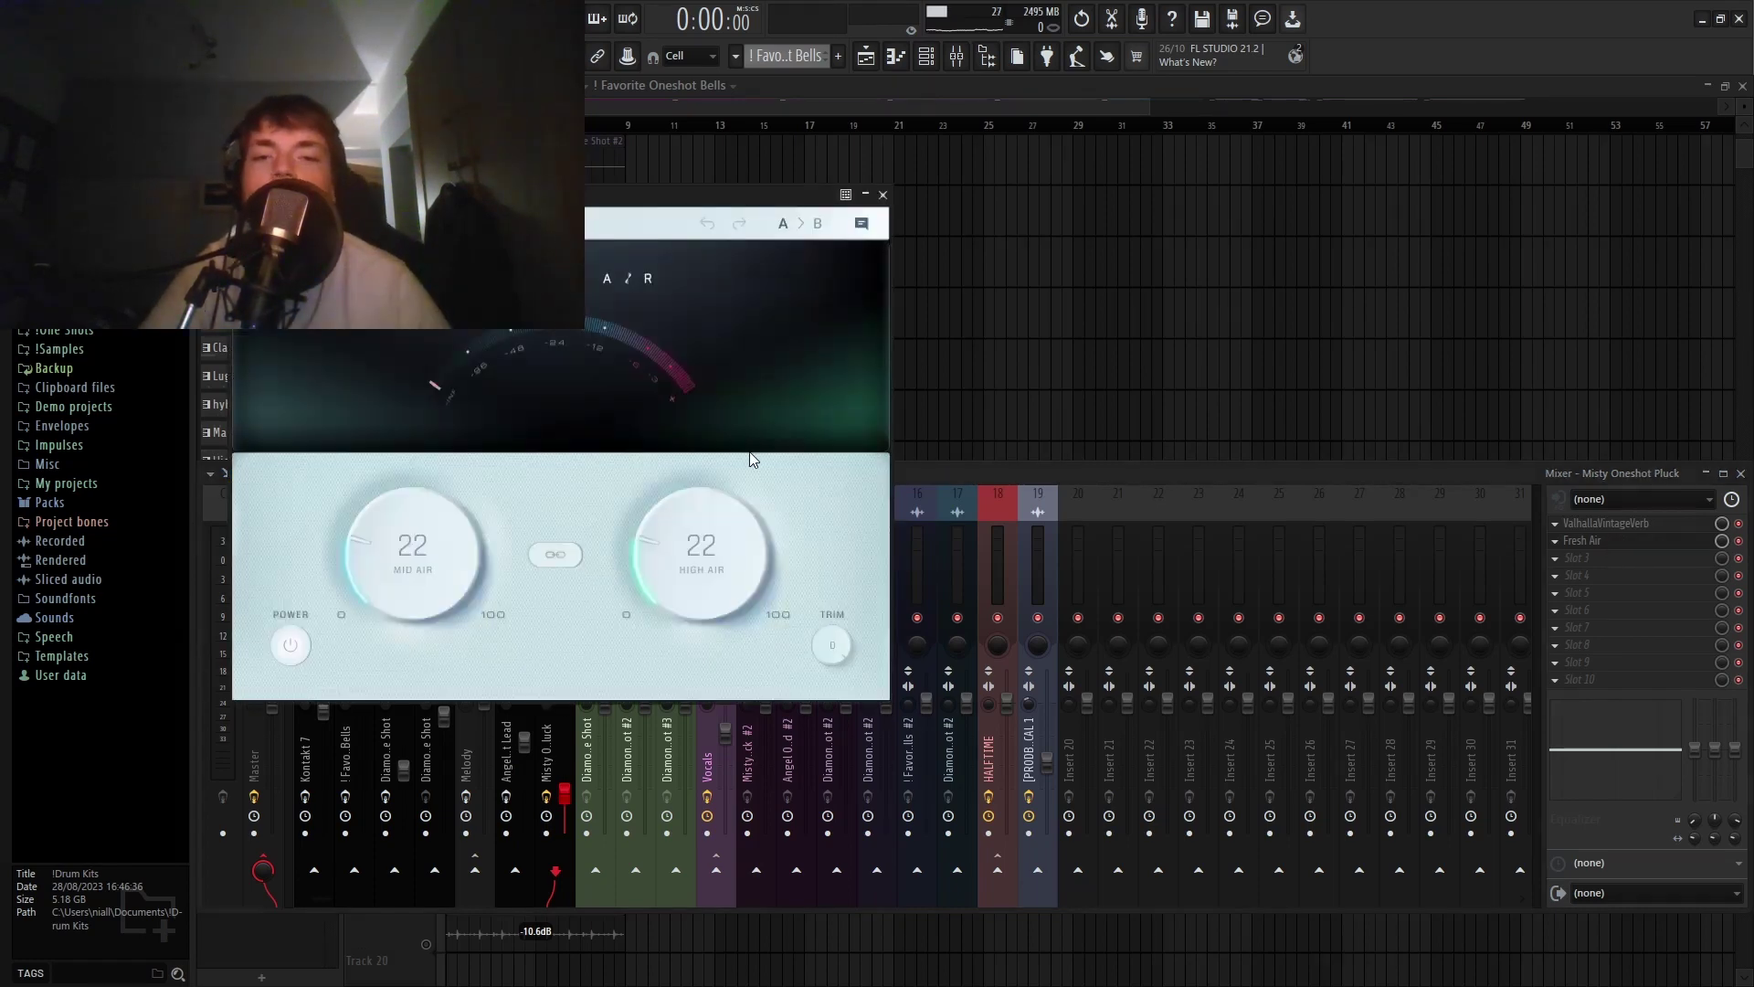
left_click(1007, 101)
key("space")
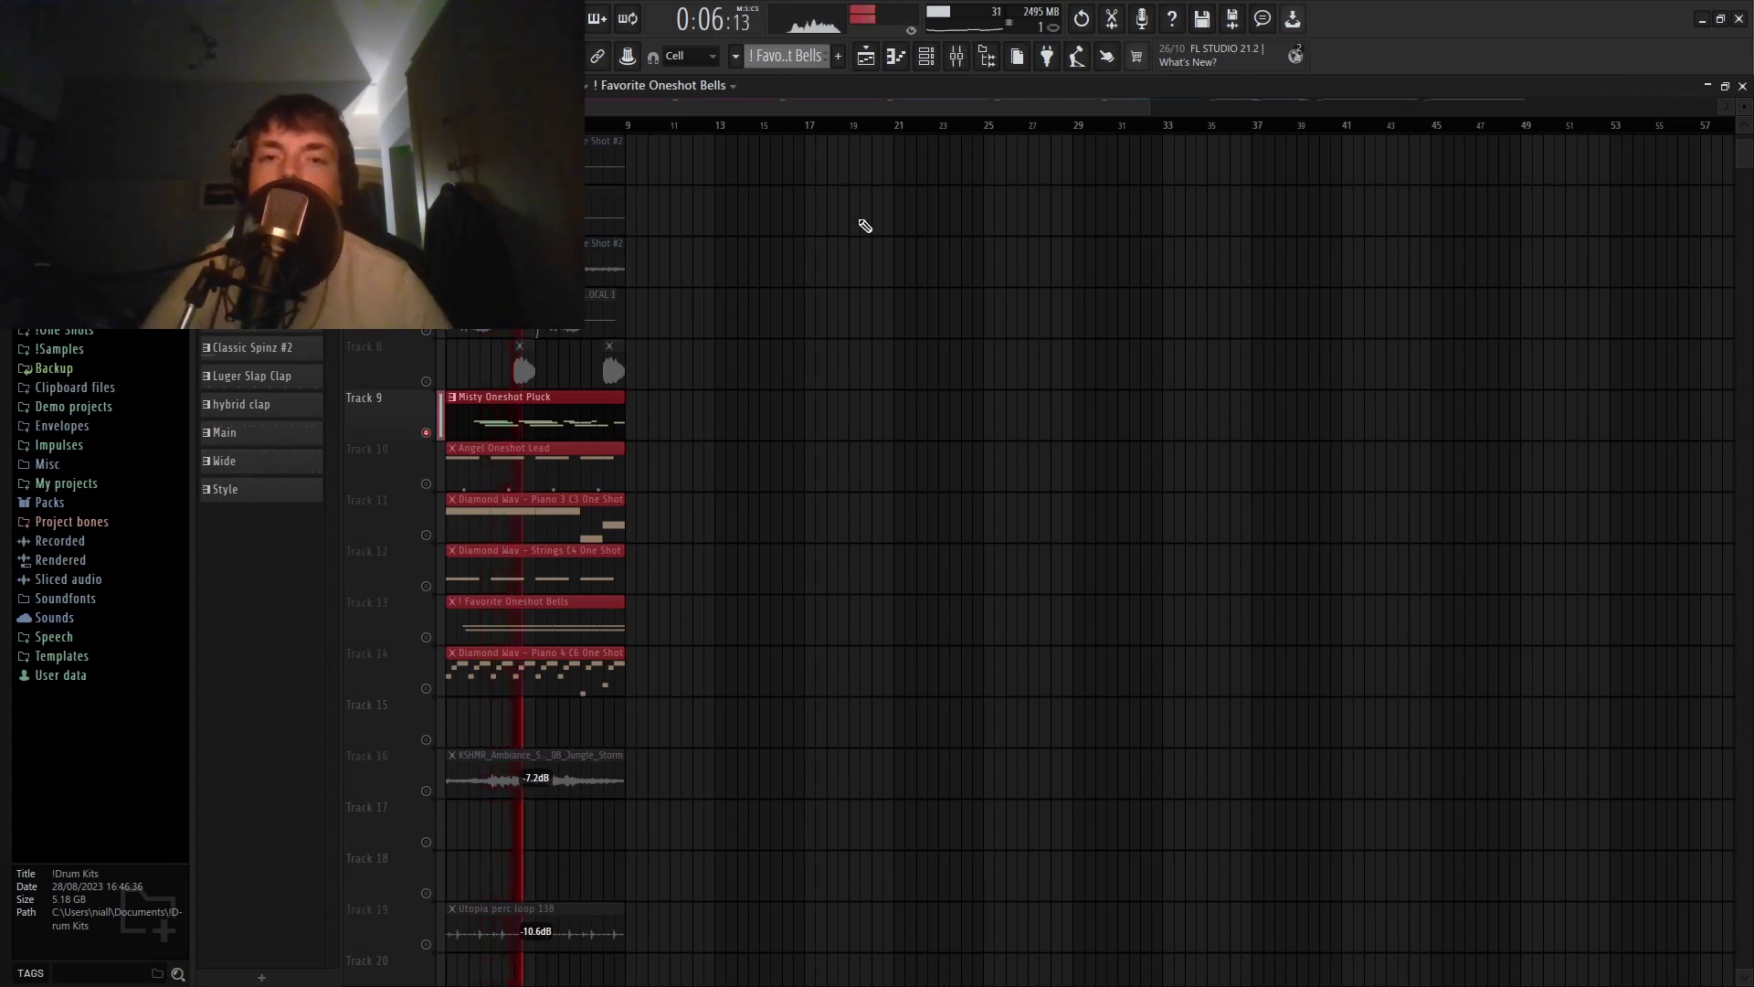
key("space")
Display the Melody insert's effects in the mixer and play all the melody layers together.
left_click(955, 58)
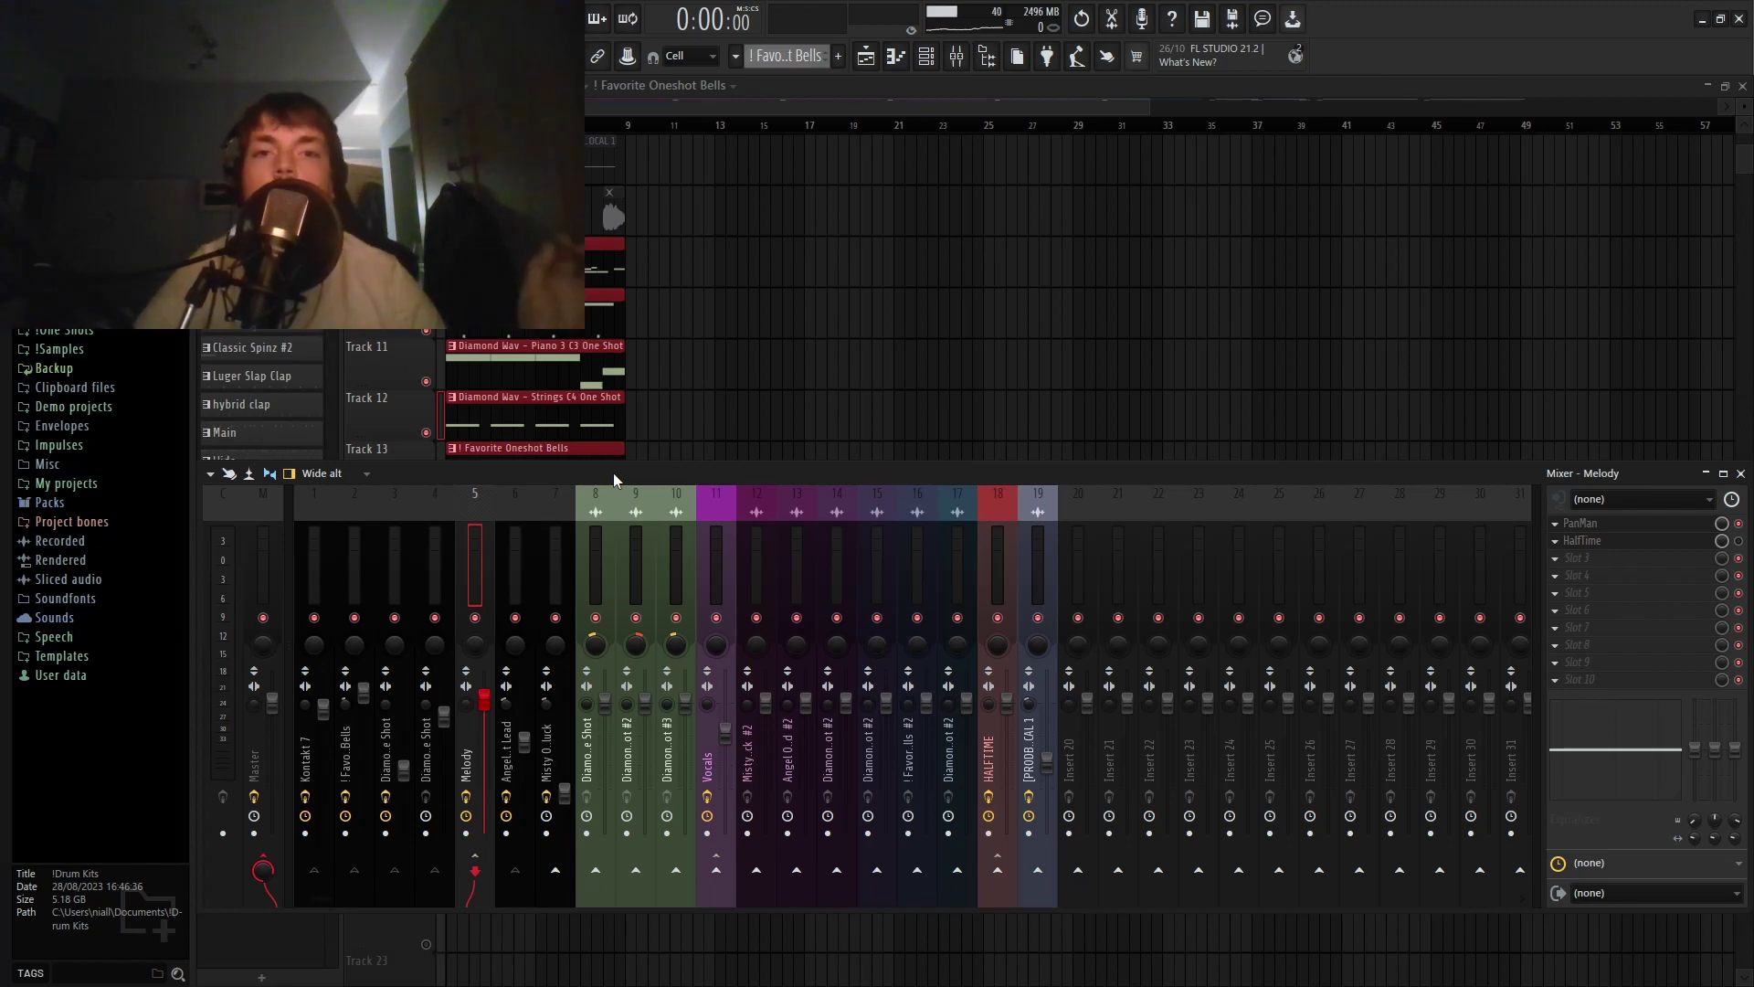
key("space")
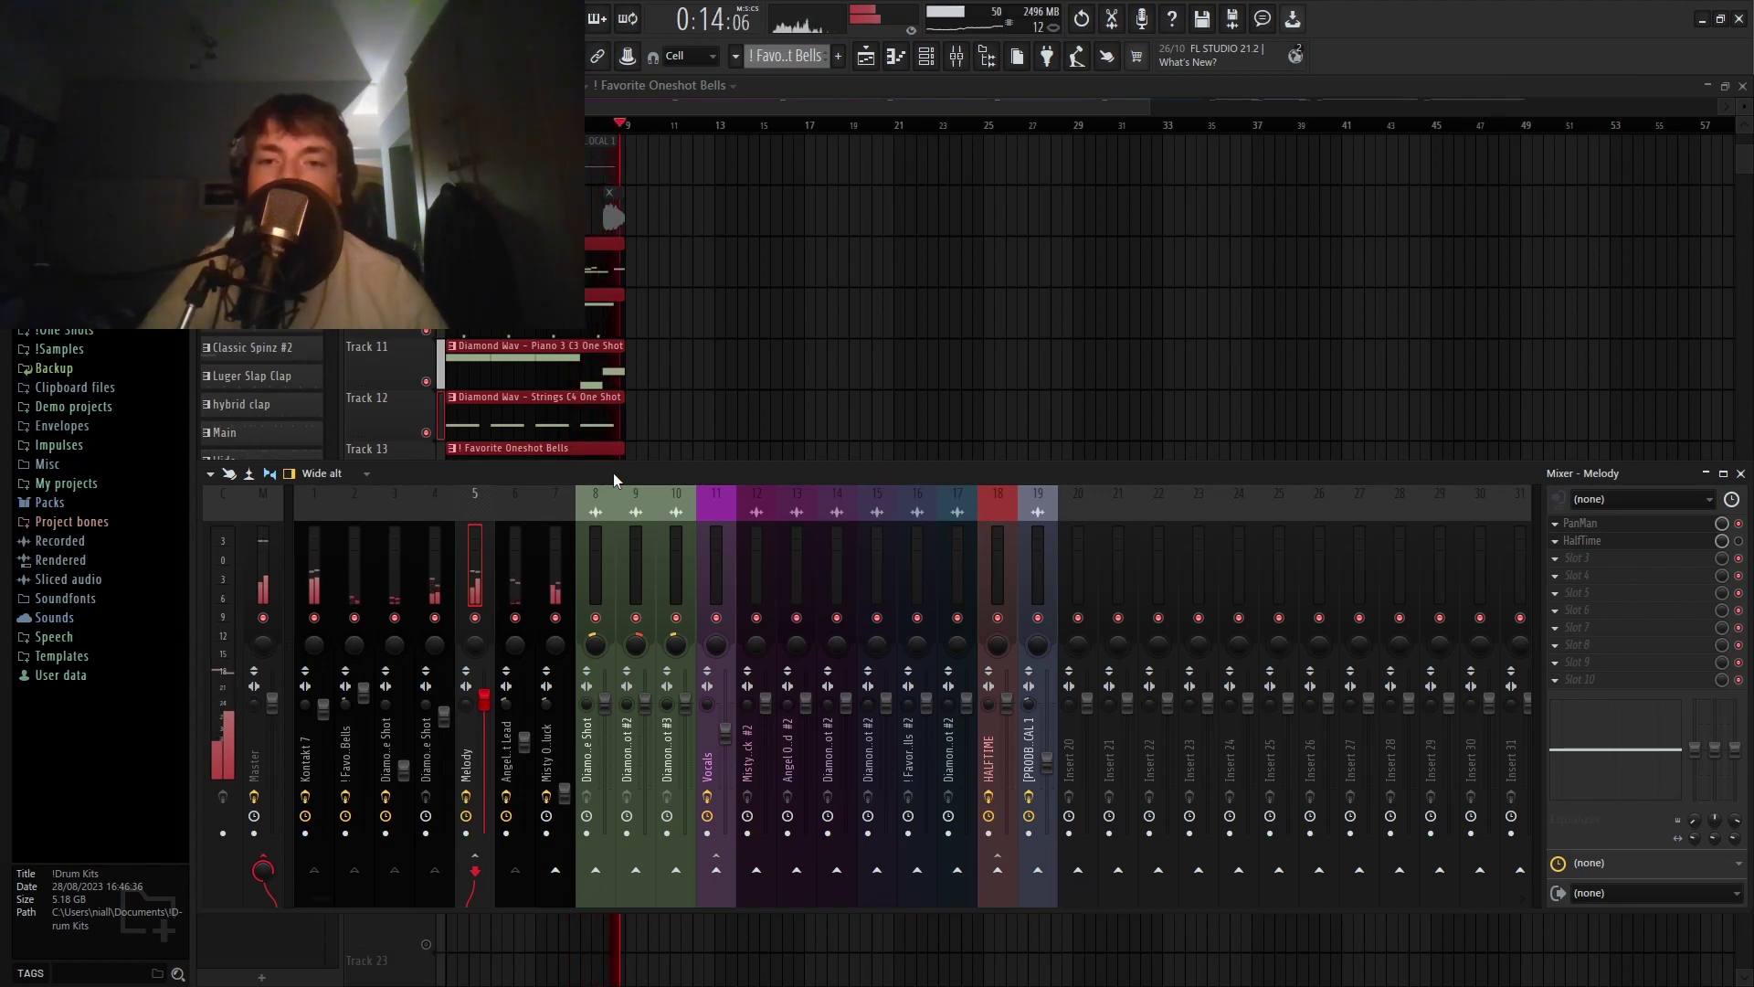
key("space")
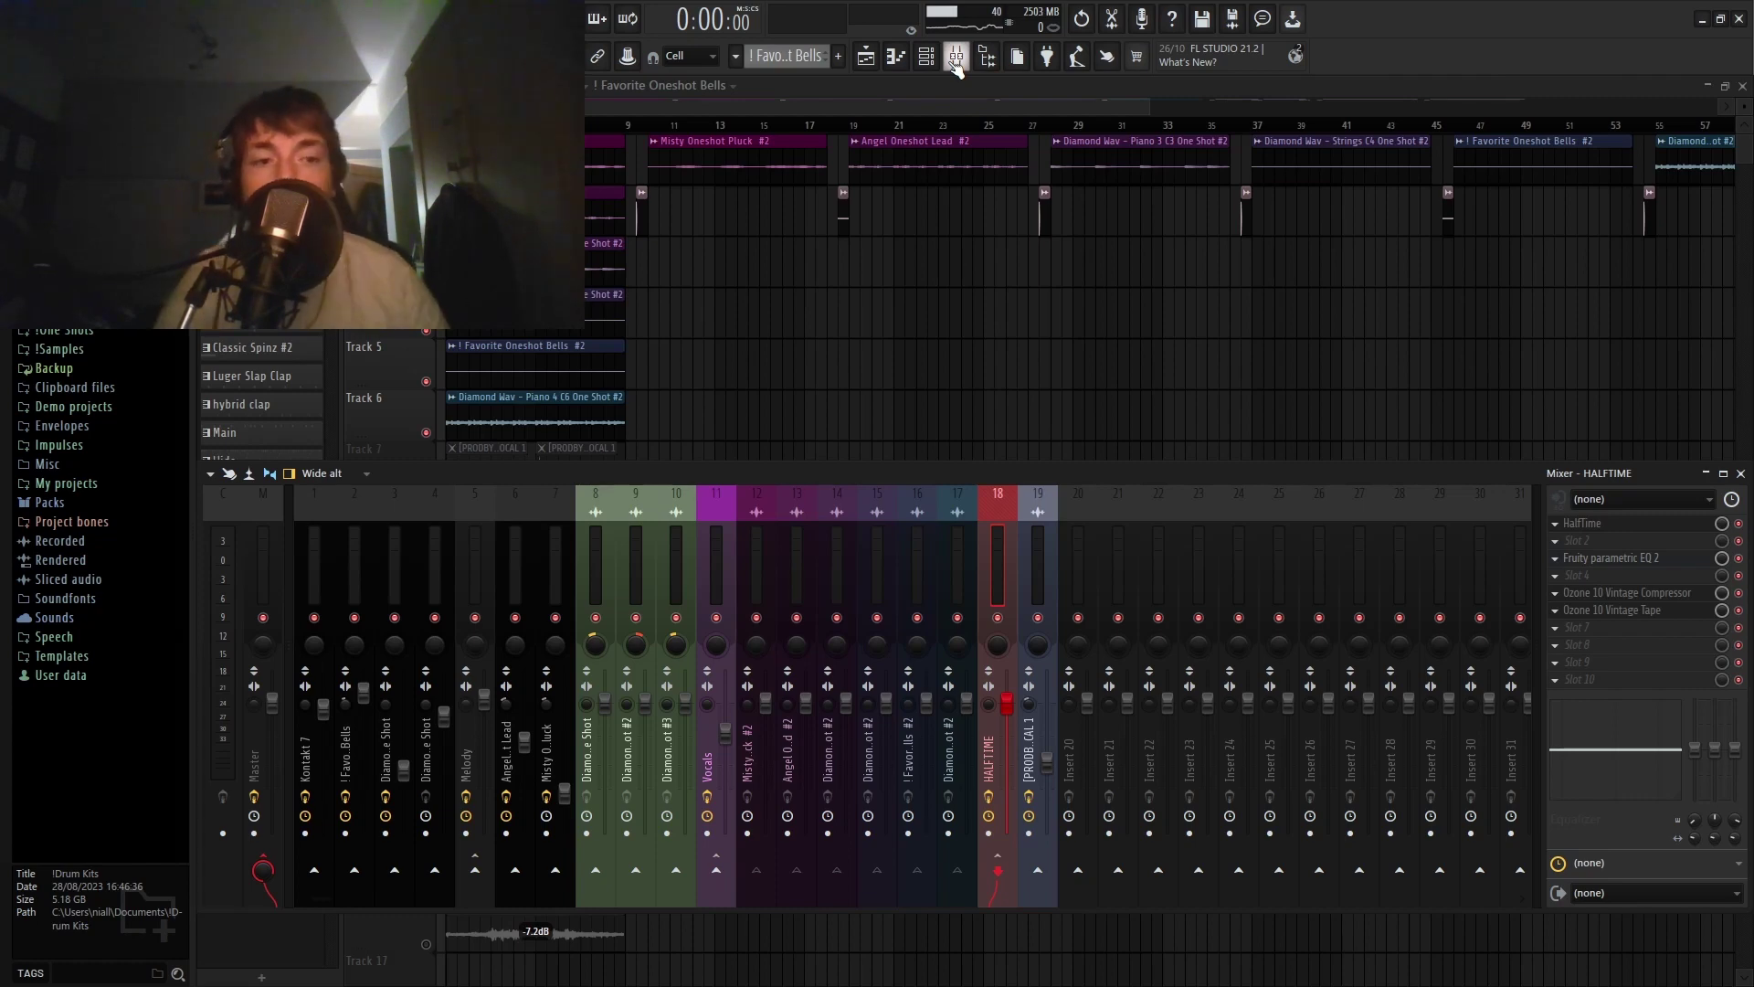
Inspect the routing of the Misty Oneshot Pluck #2 insert and compare the audio clips with the original patterns in the playlist.
left_click(762, 563)
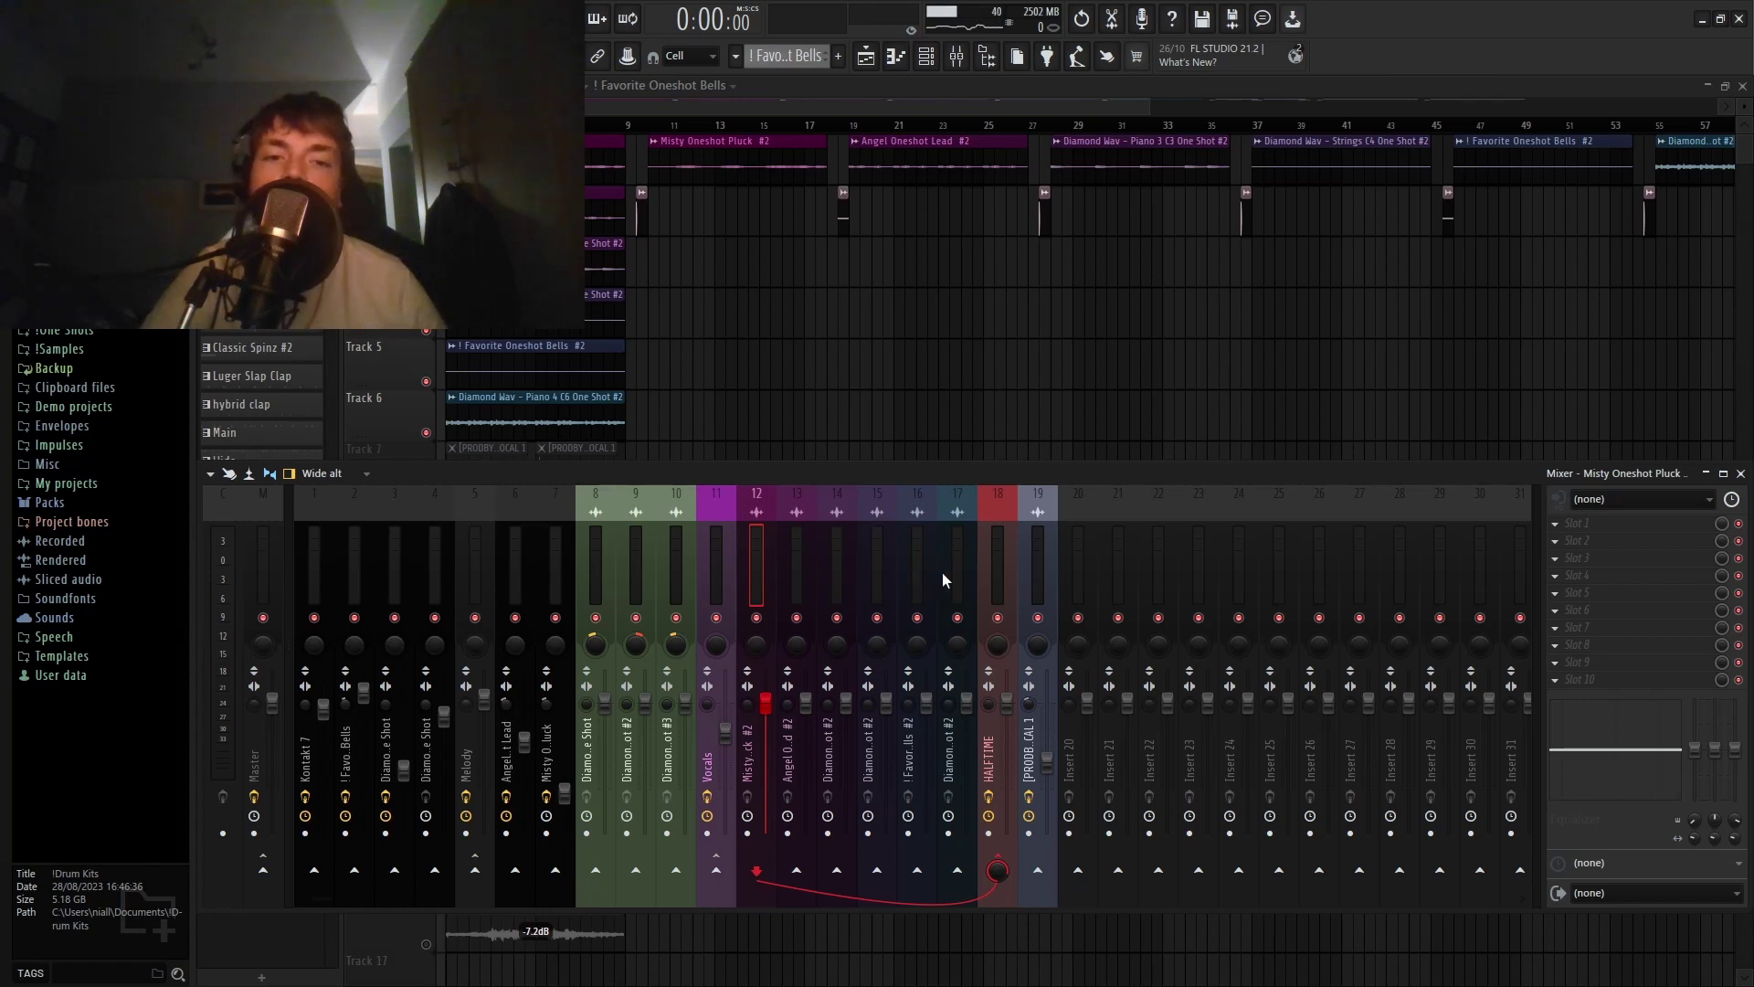
scroll(1160, 293, "down", 5)
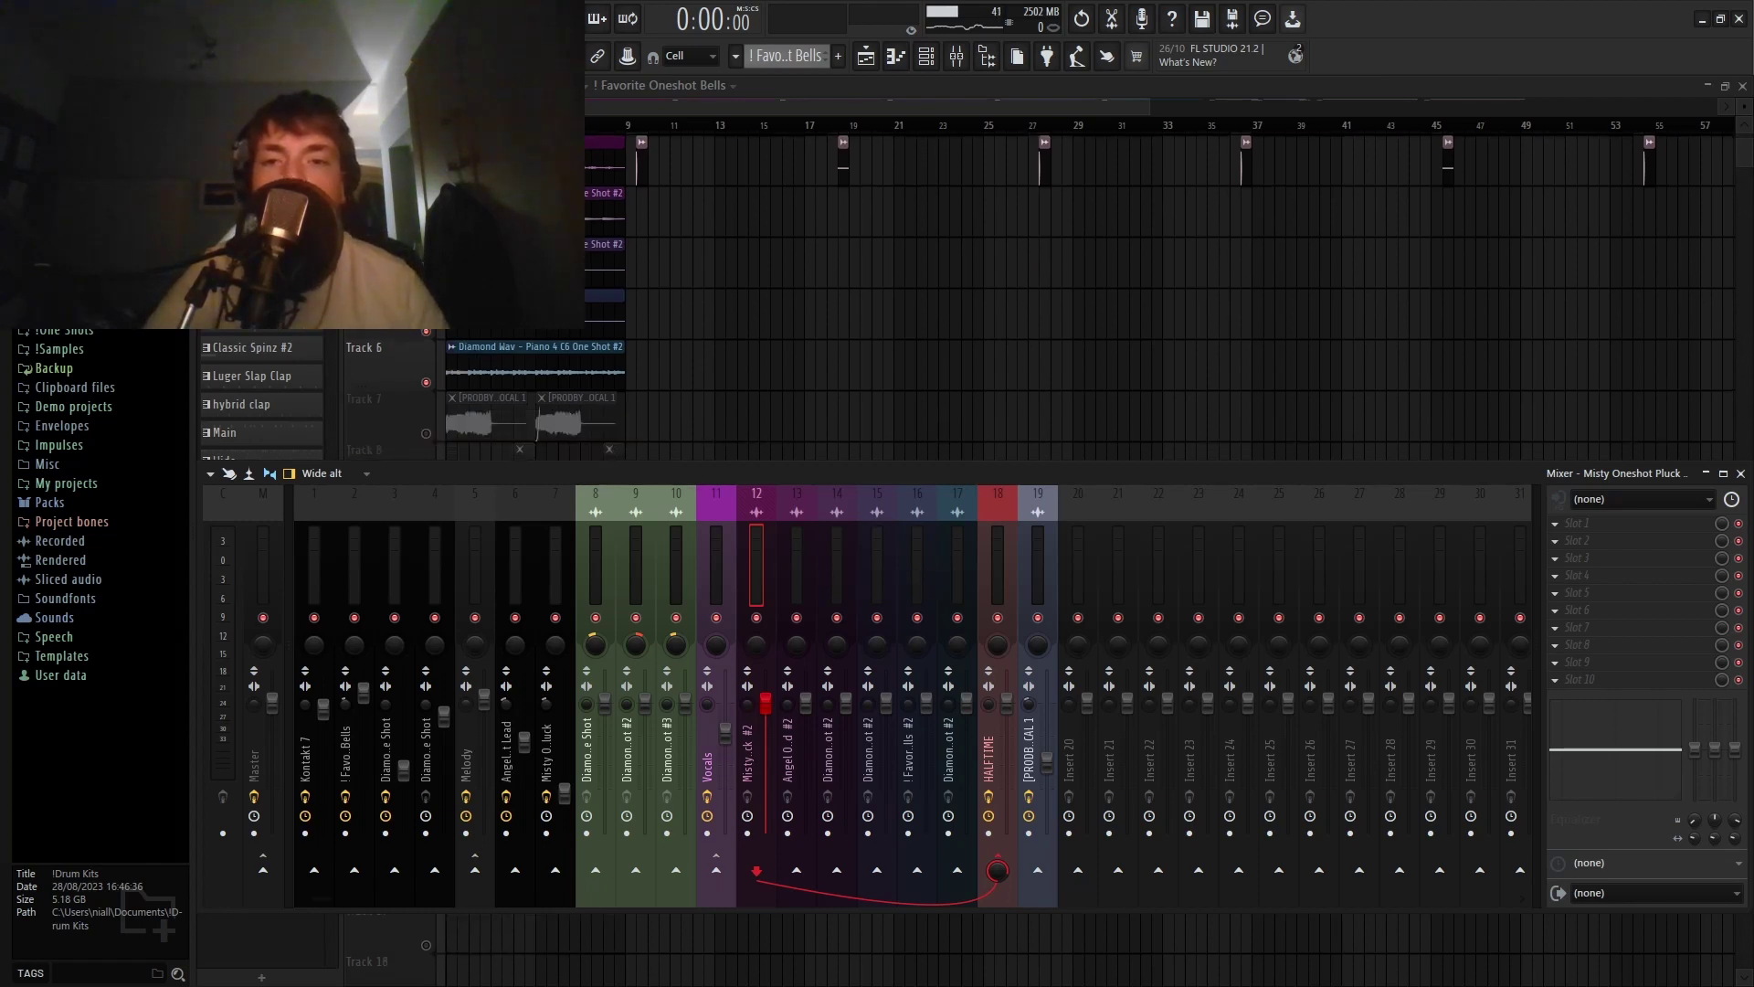
scroll(1160, 292, "up", 5)
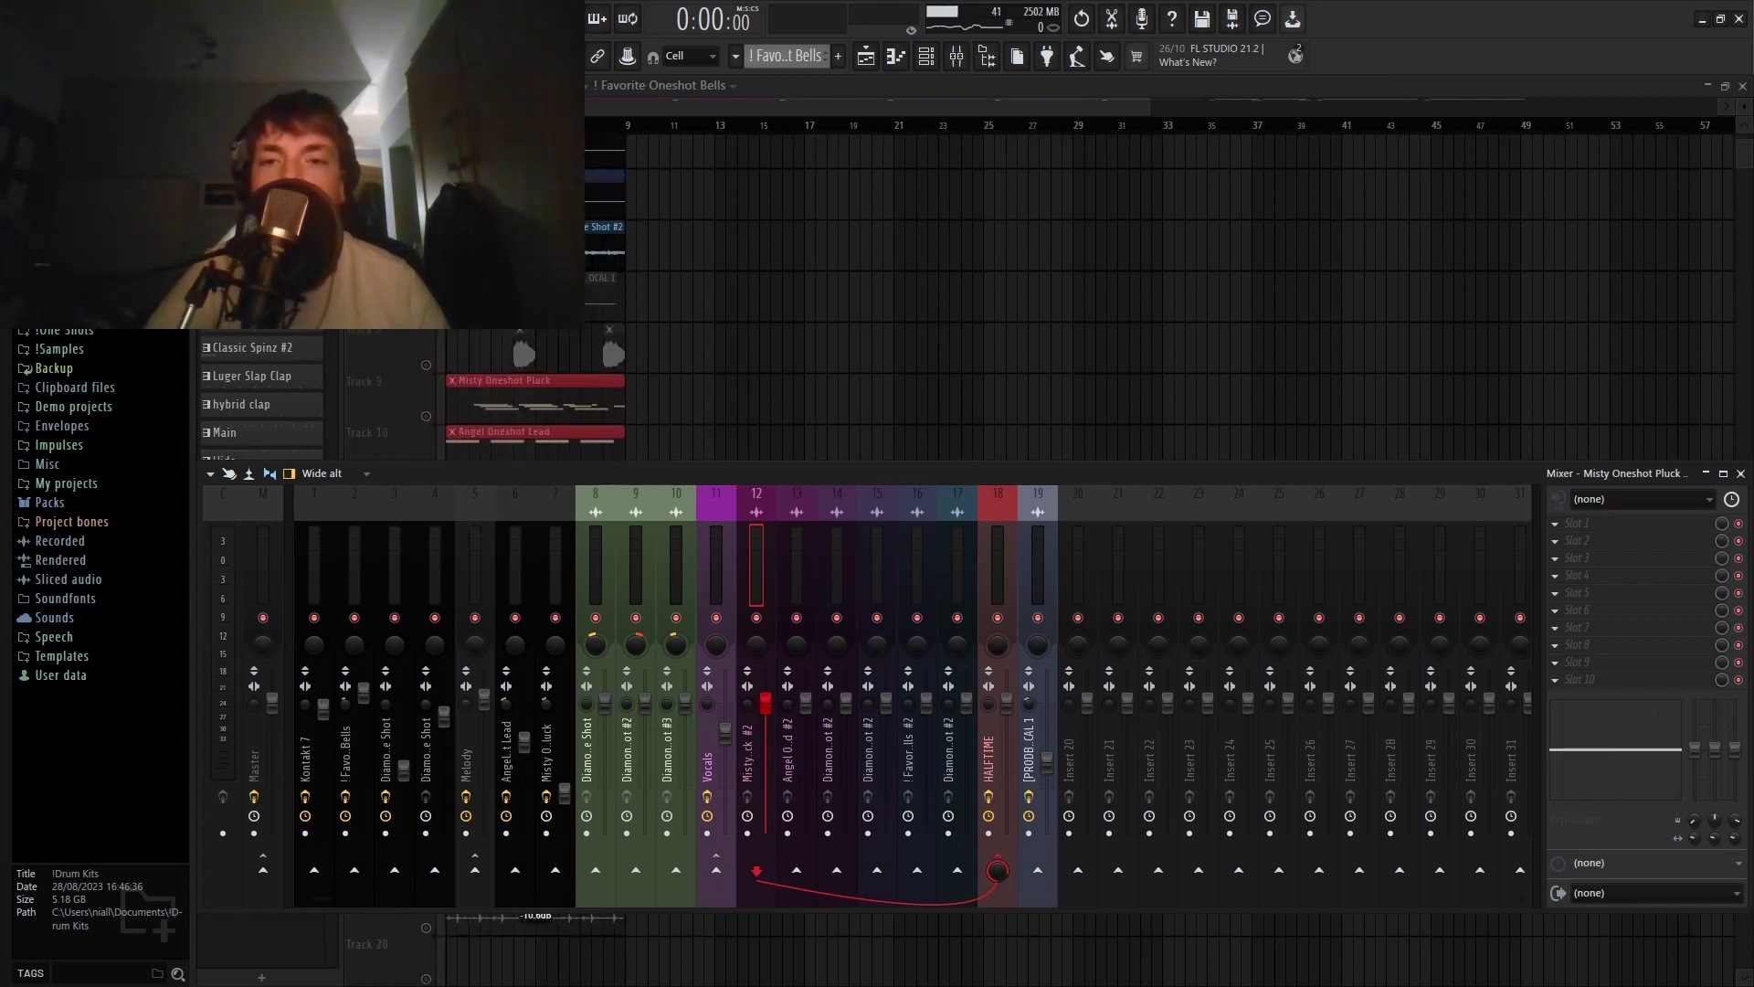
Review the HalfTime plugin on the HALFTIME insert, then play the melody audio clips through it.
left_click(999, 559)
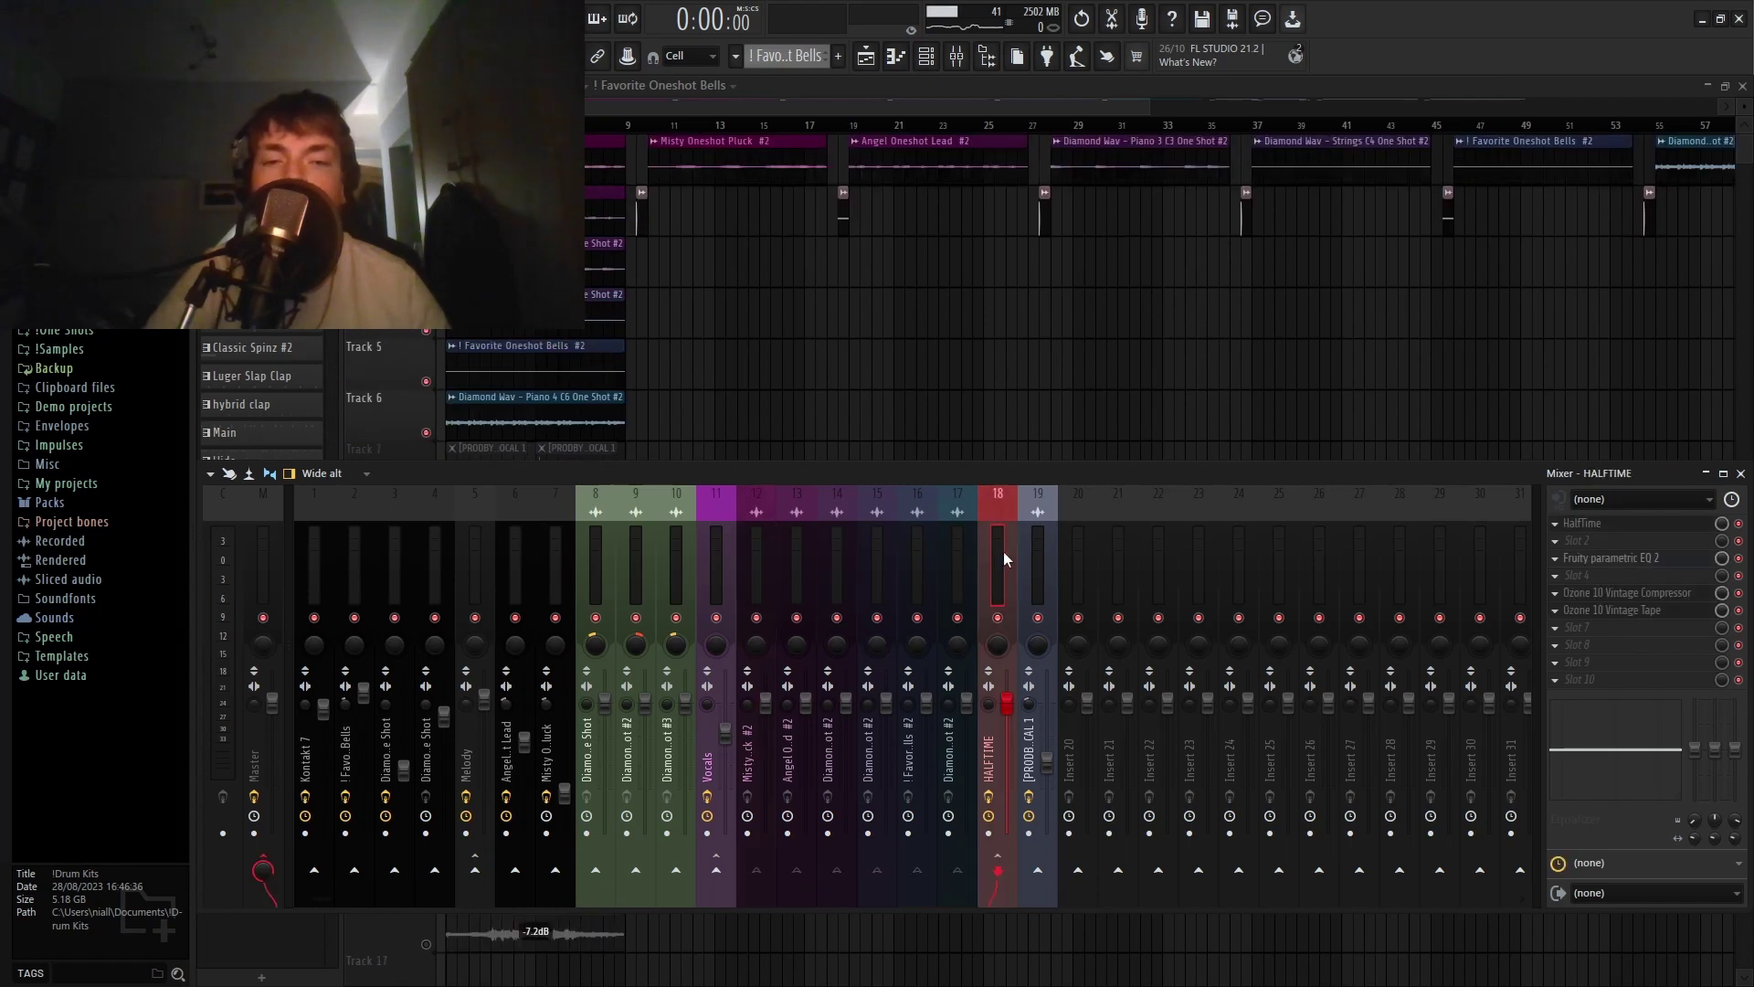
left_click(1627, 531)
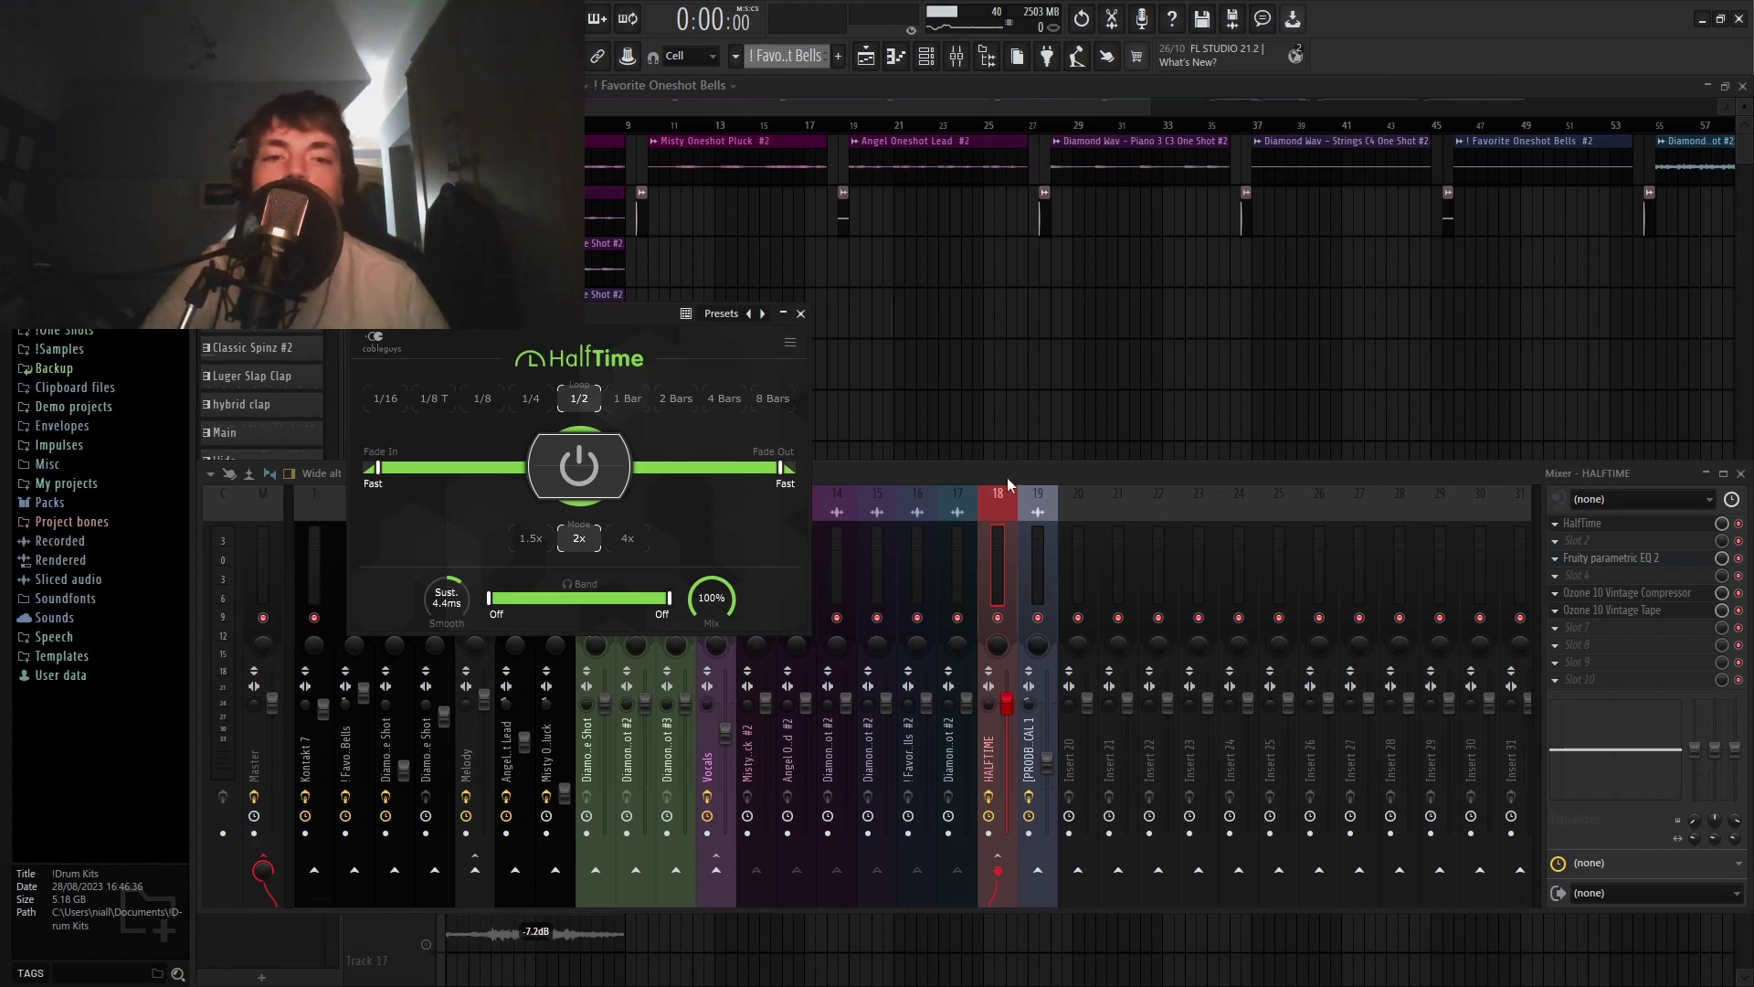
key("Escape")
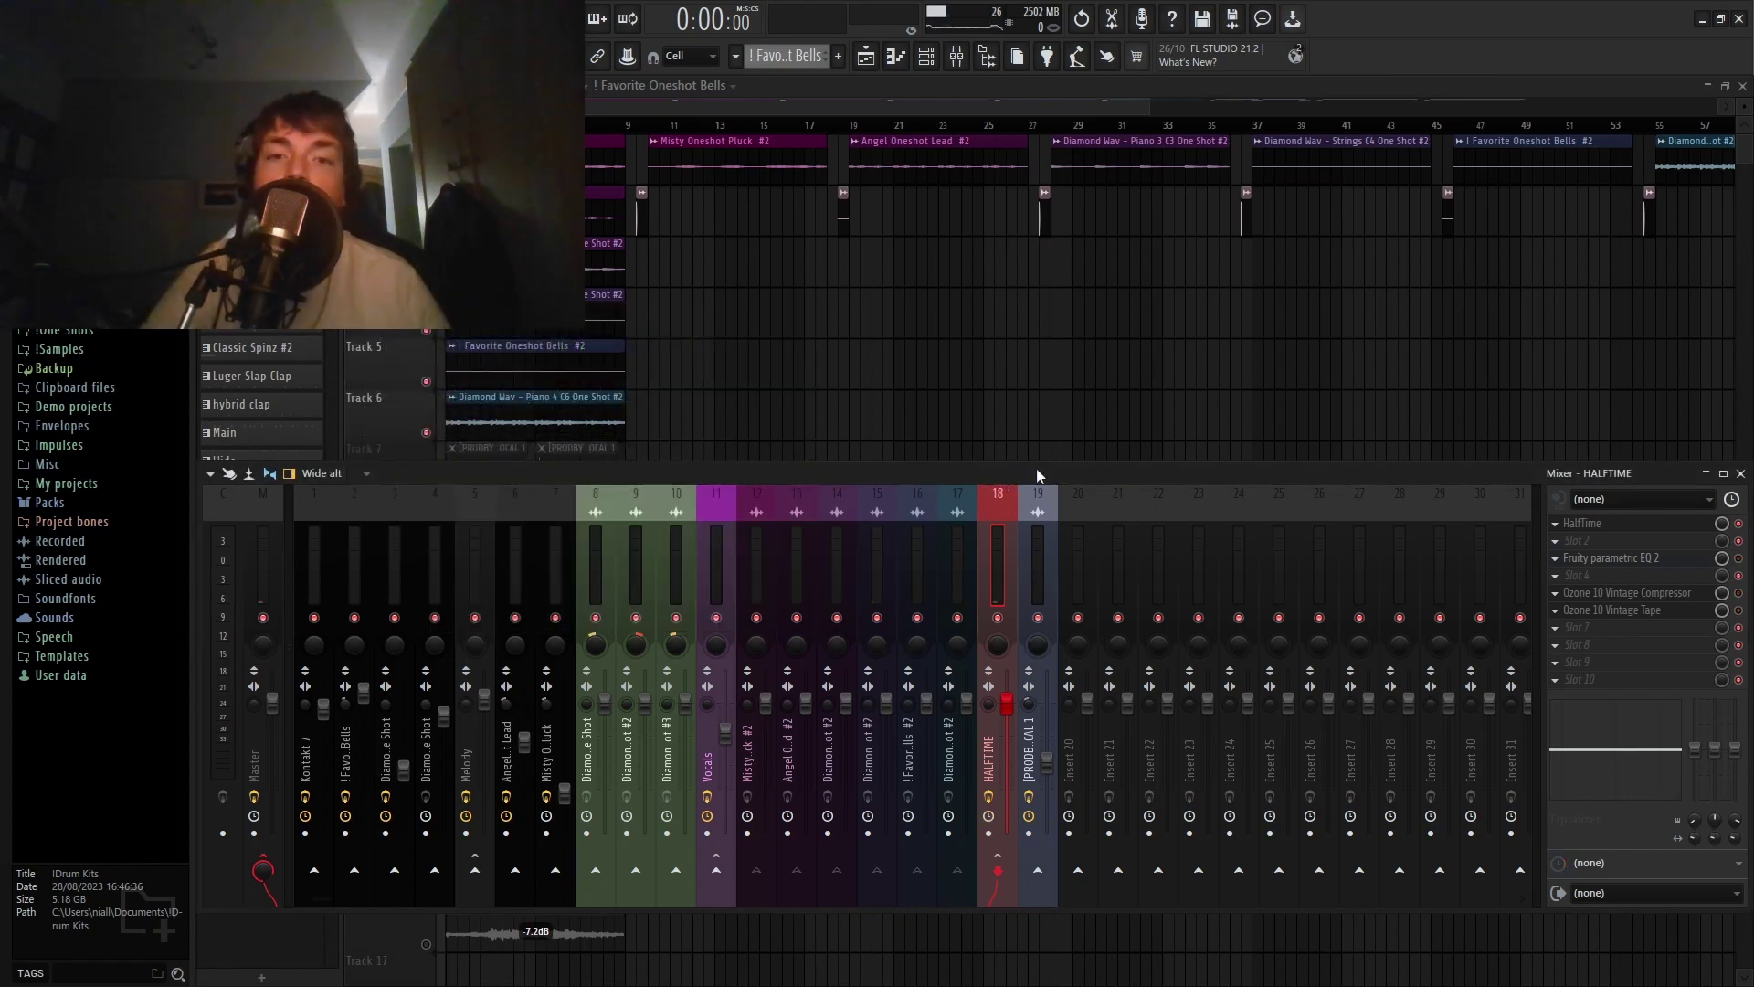
key("space")
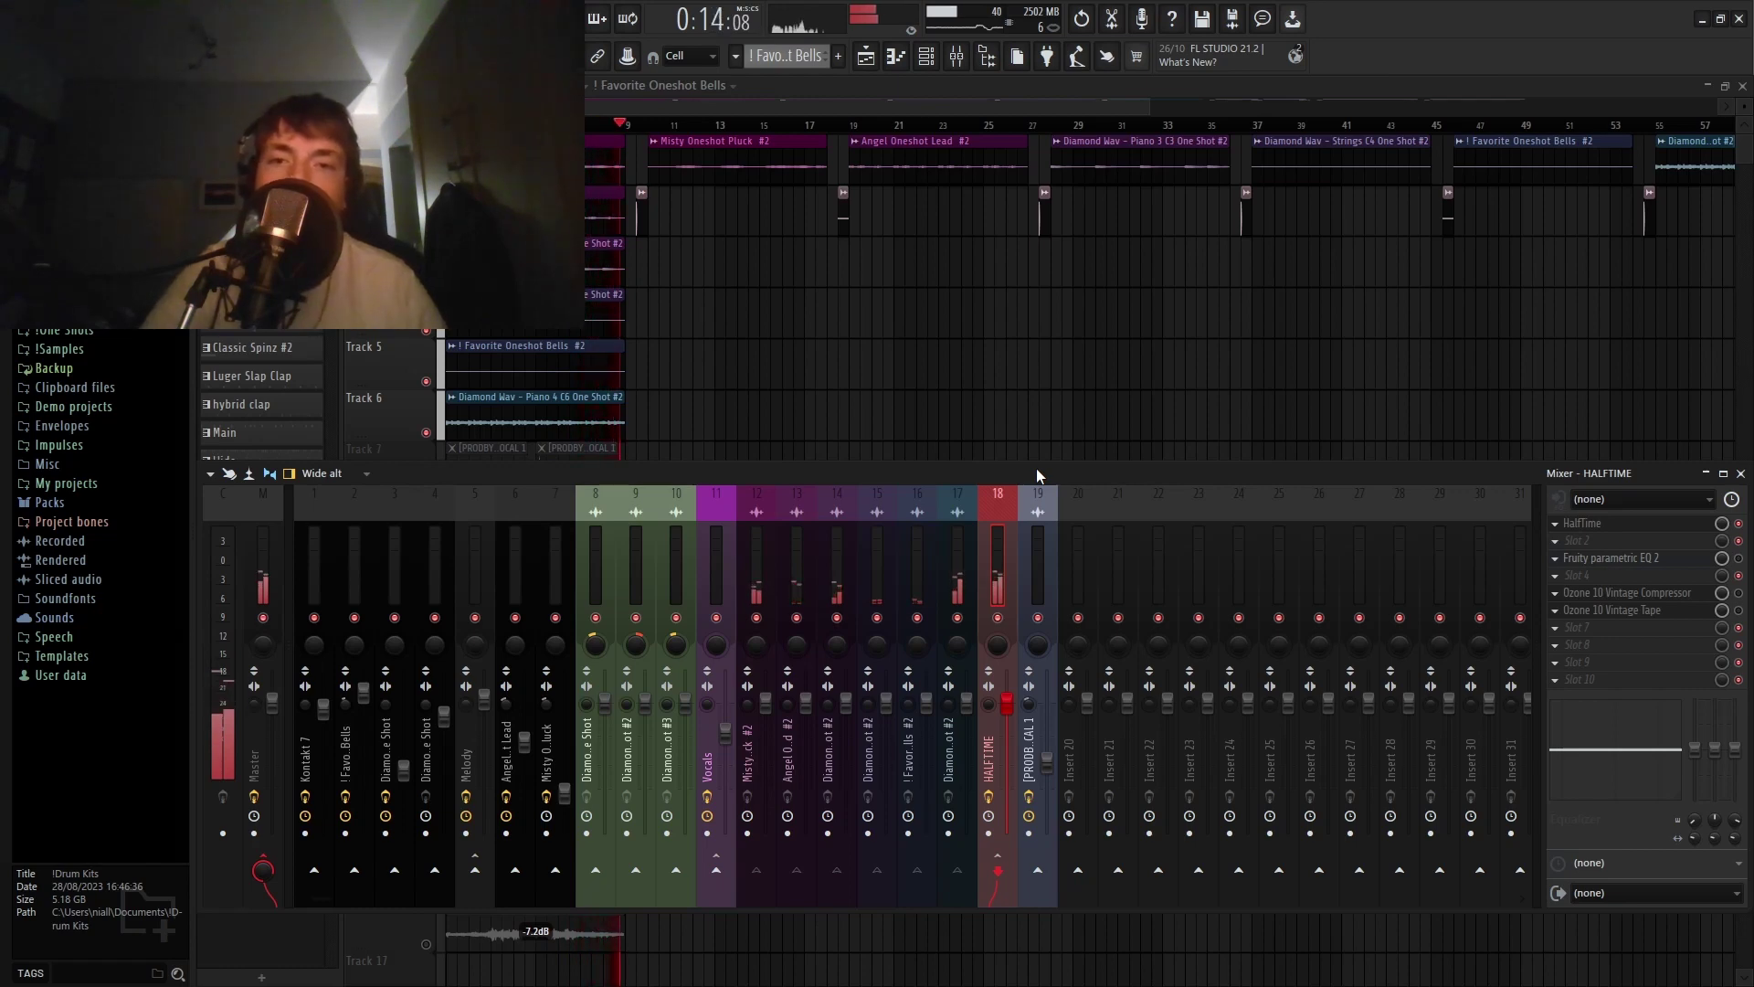
key("space")
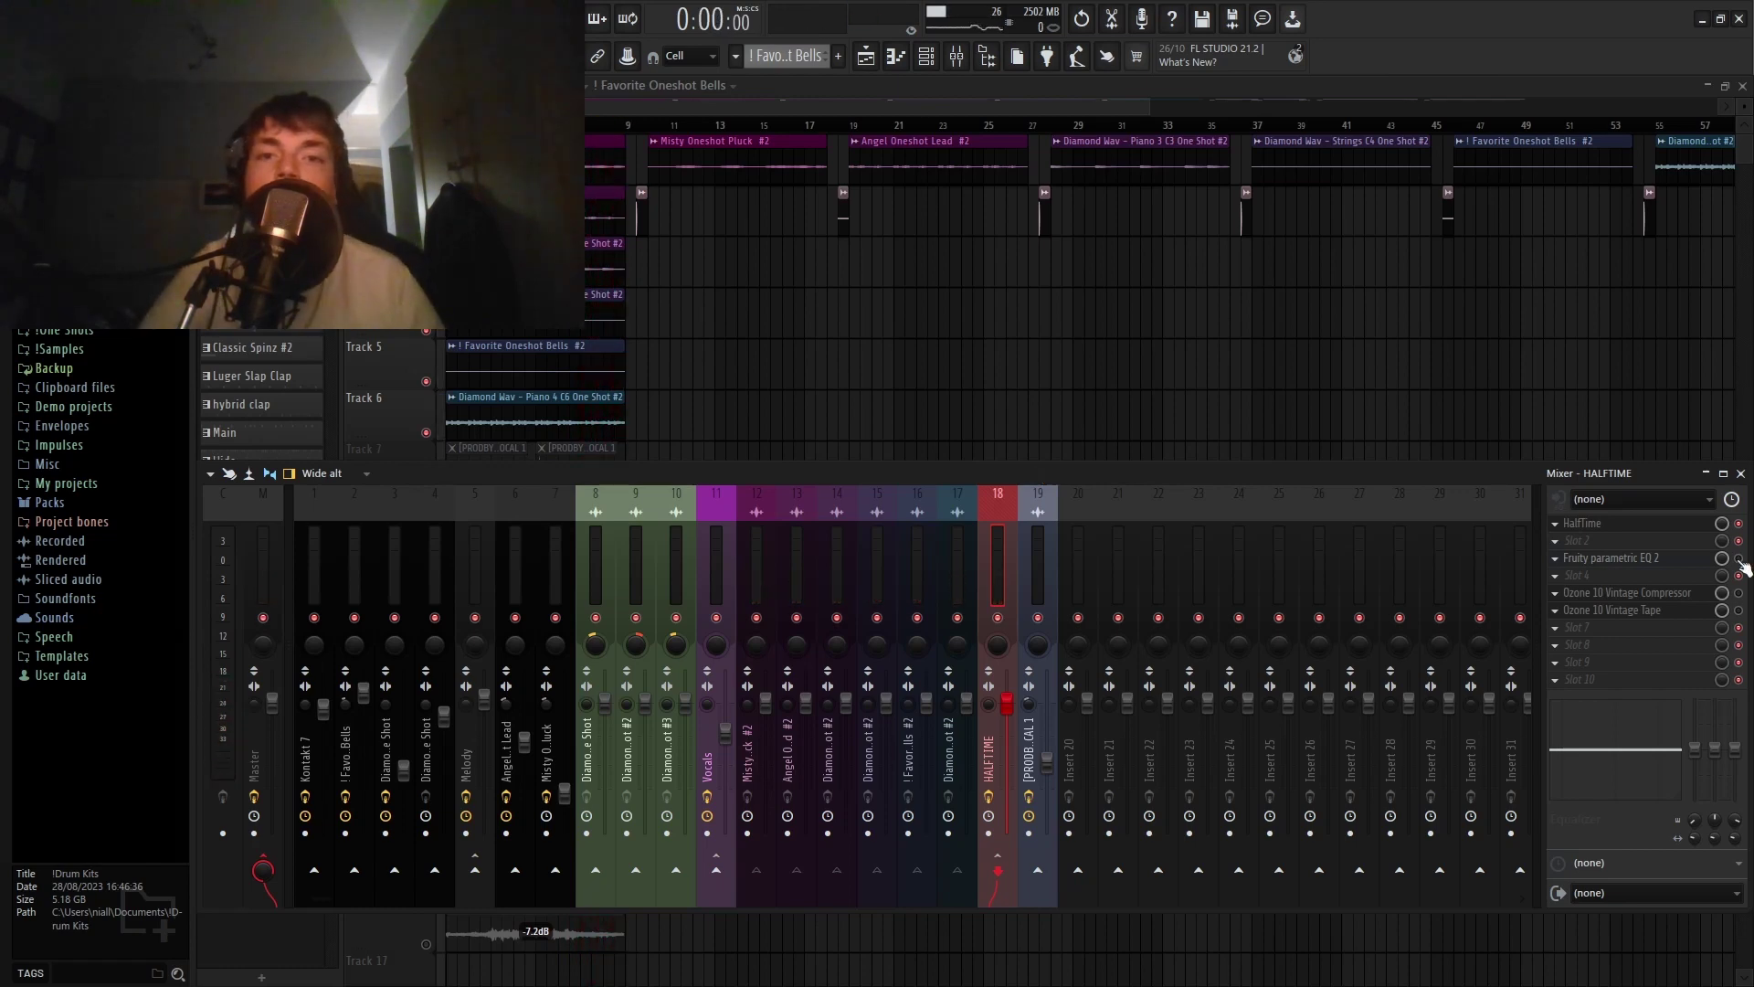
Review Fruity parametric EQ 2 and the Ozone 10 Vintage Compressor on the HALFTIME insert, moving the compressor window into clearer view.
left_click(1650, 559)
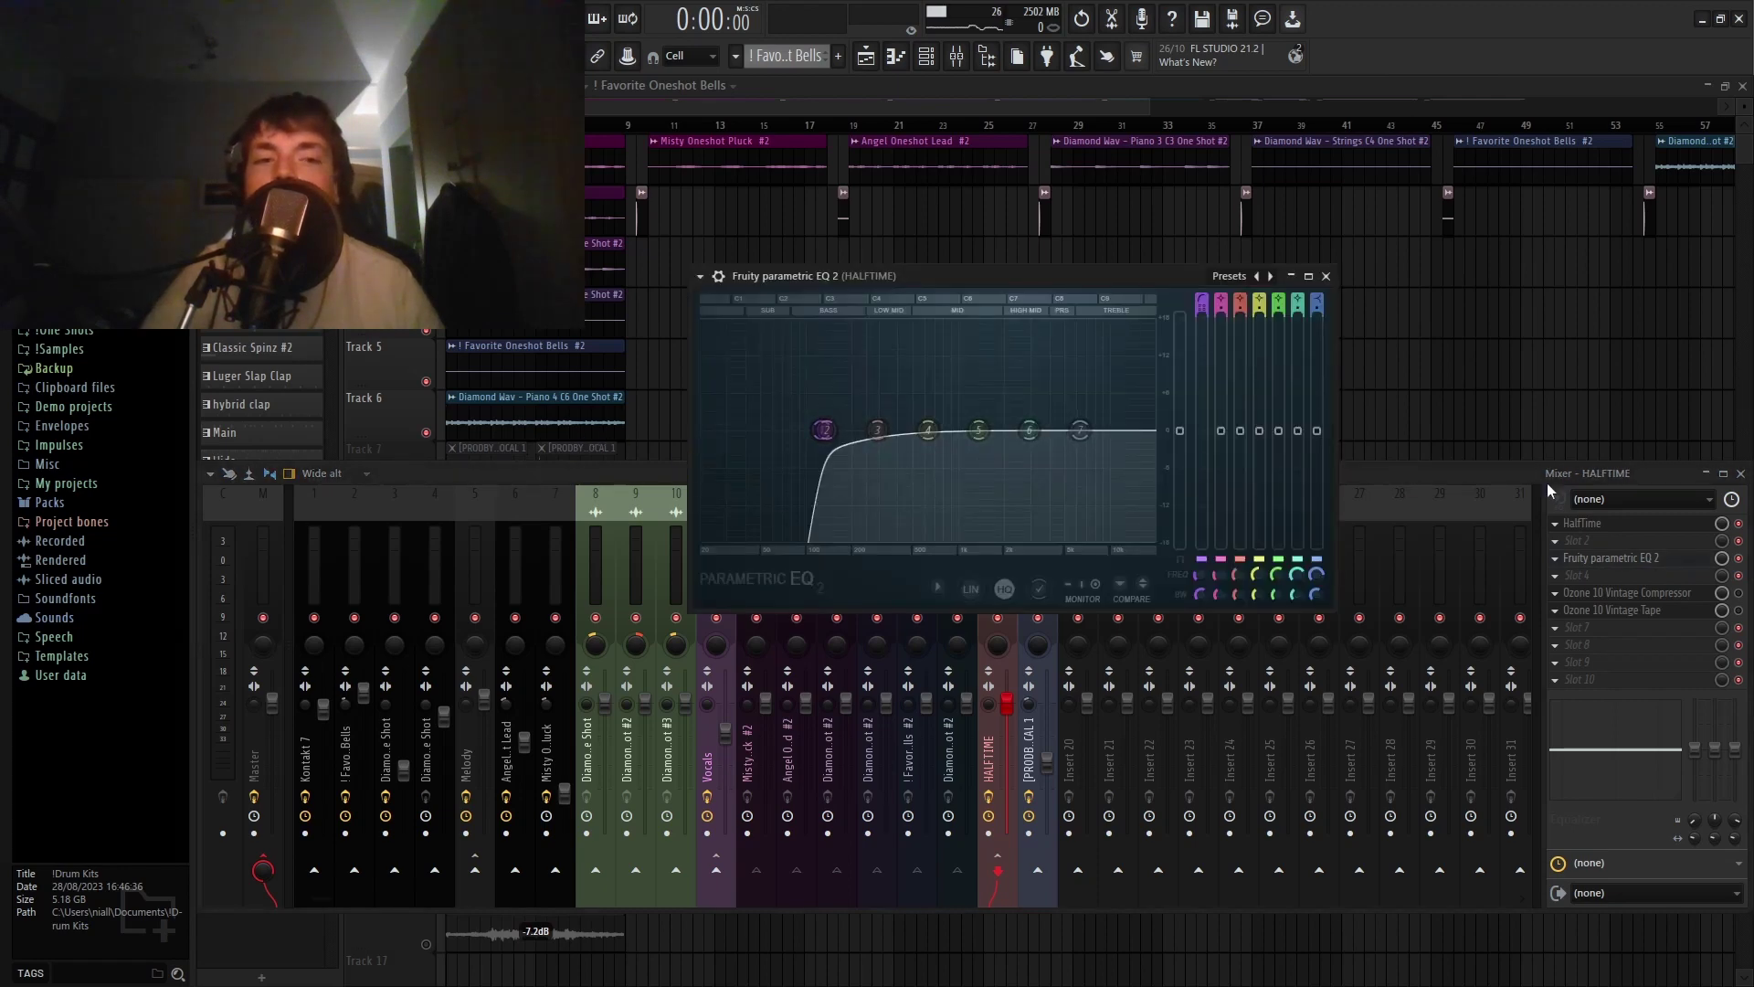
left_click(1741, 573)
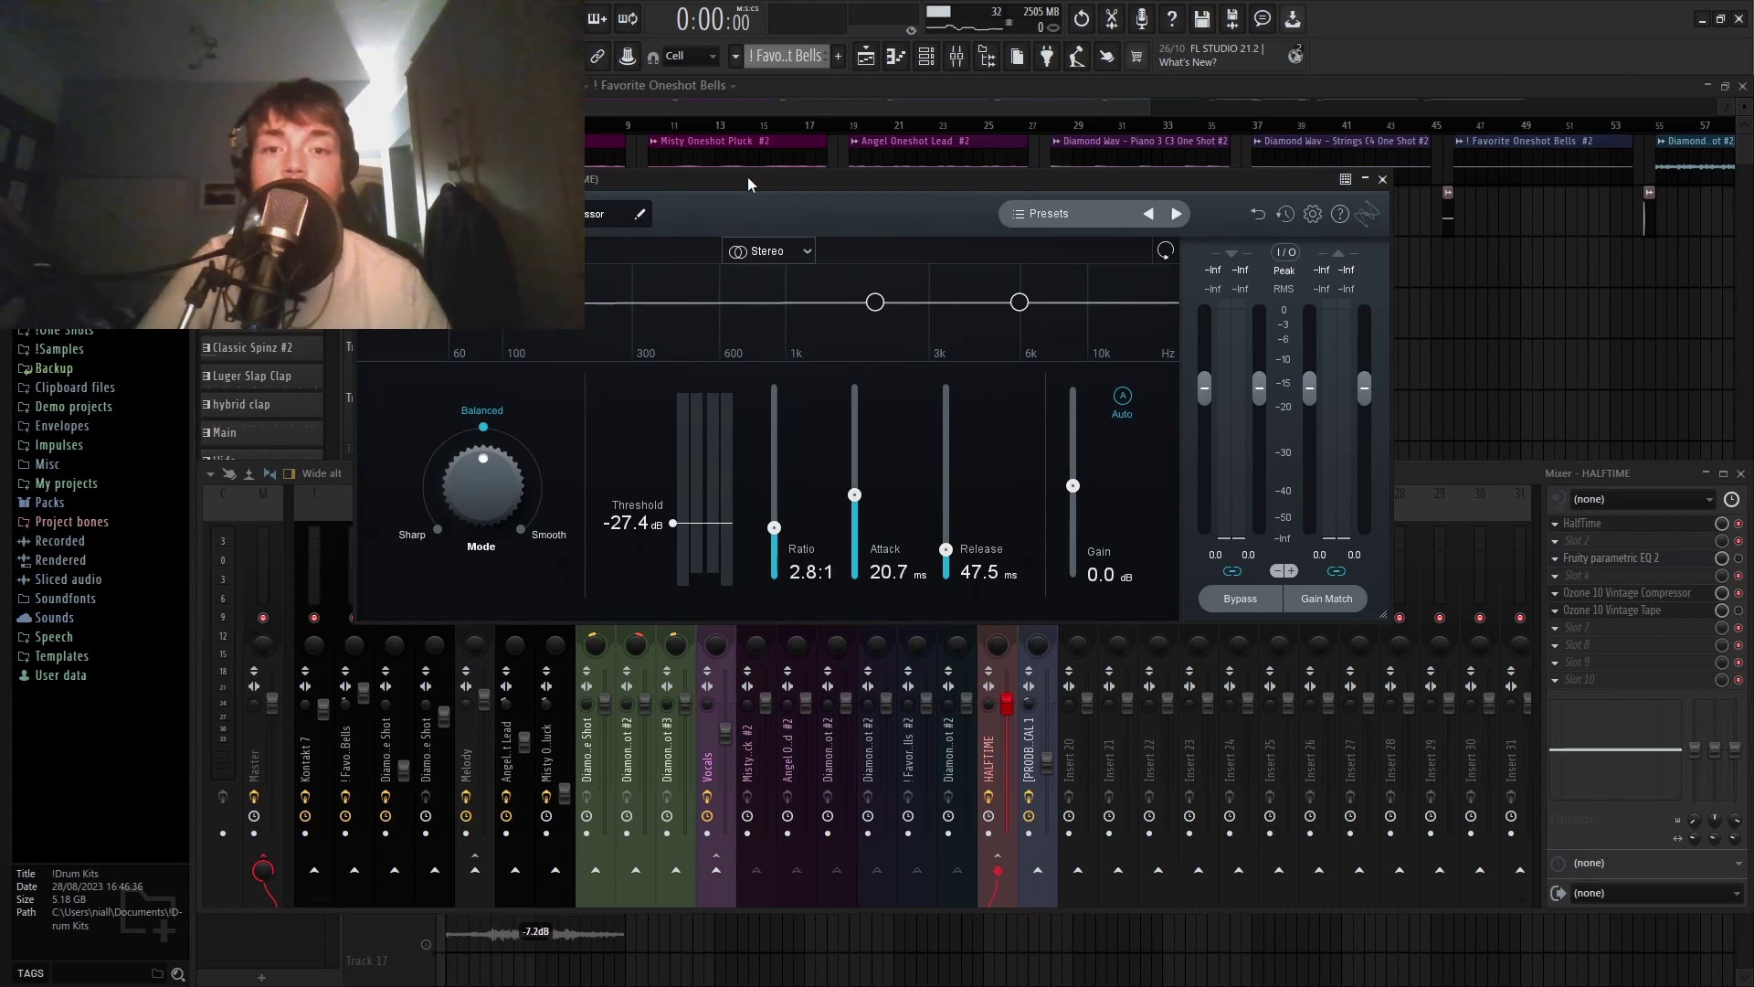
left_click_drag(748, 178, 796, 179)
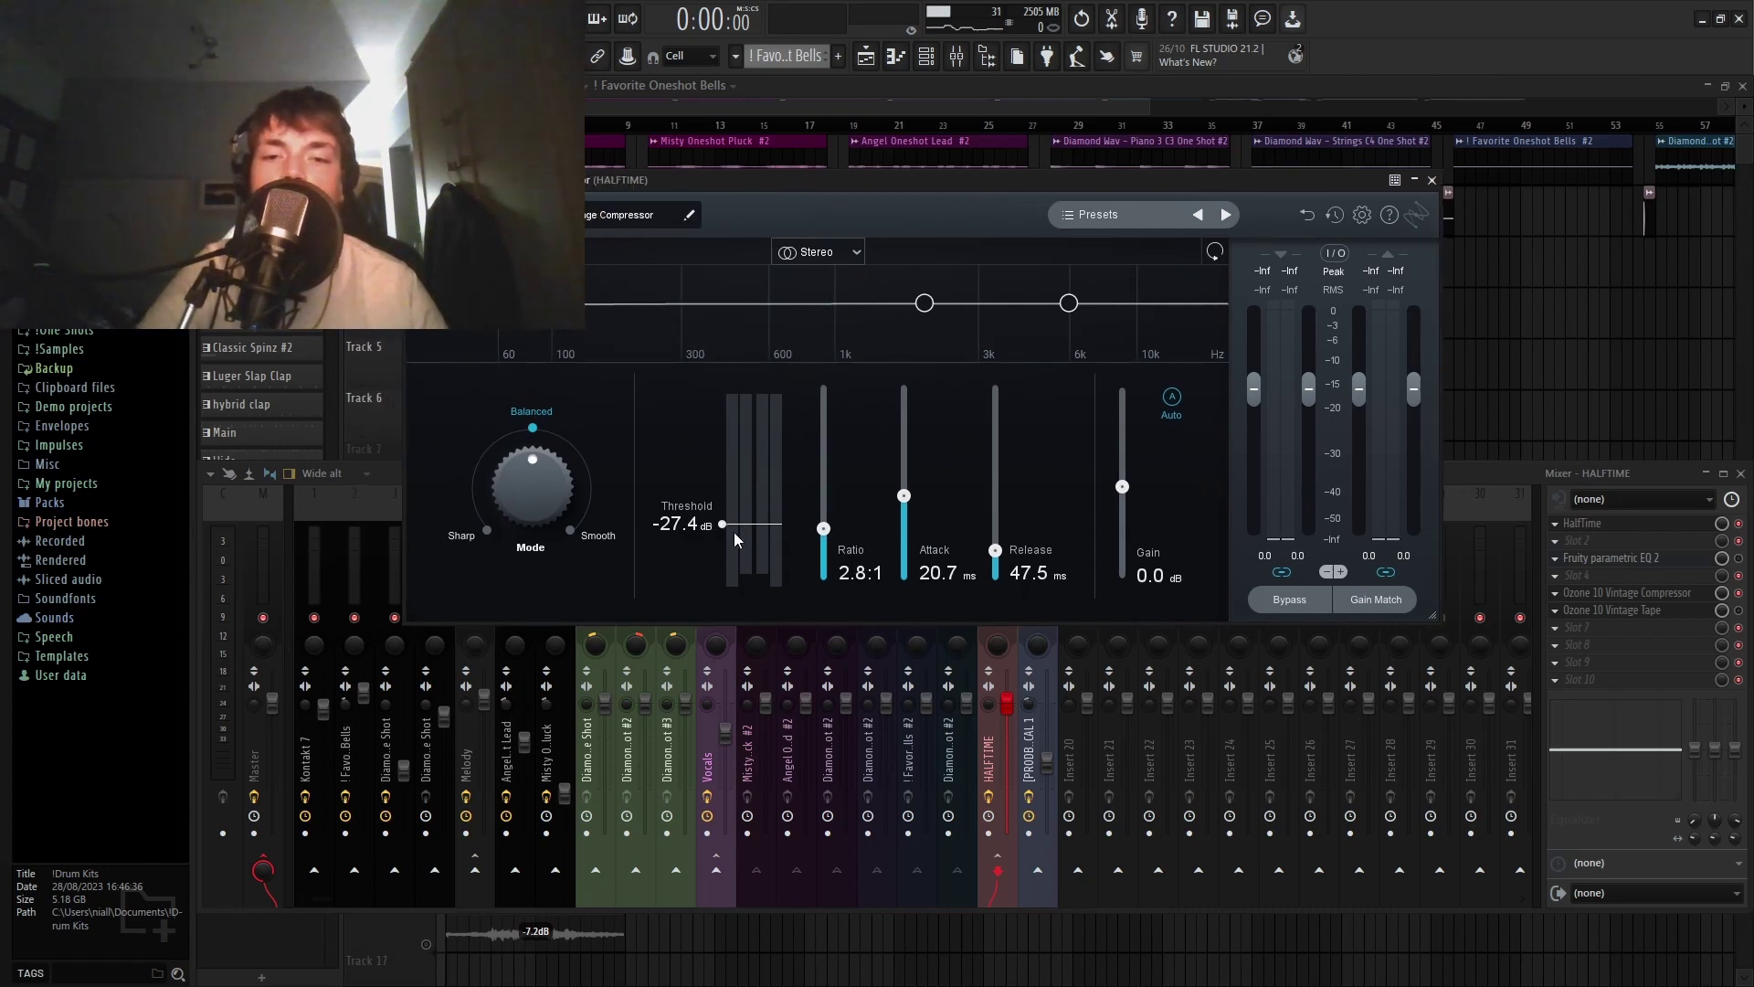
Play the melody through the Ozone 10 Vintage Compressor, and review the Ozone 10 Vintage Tape settings on the HALFTIME insert.
key("space")
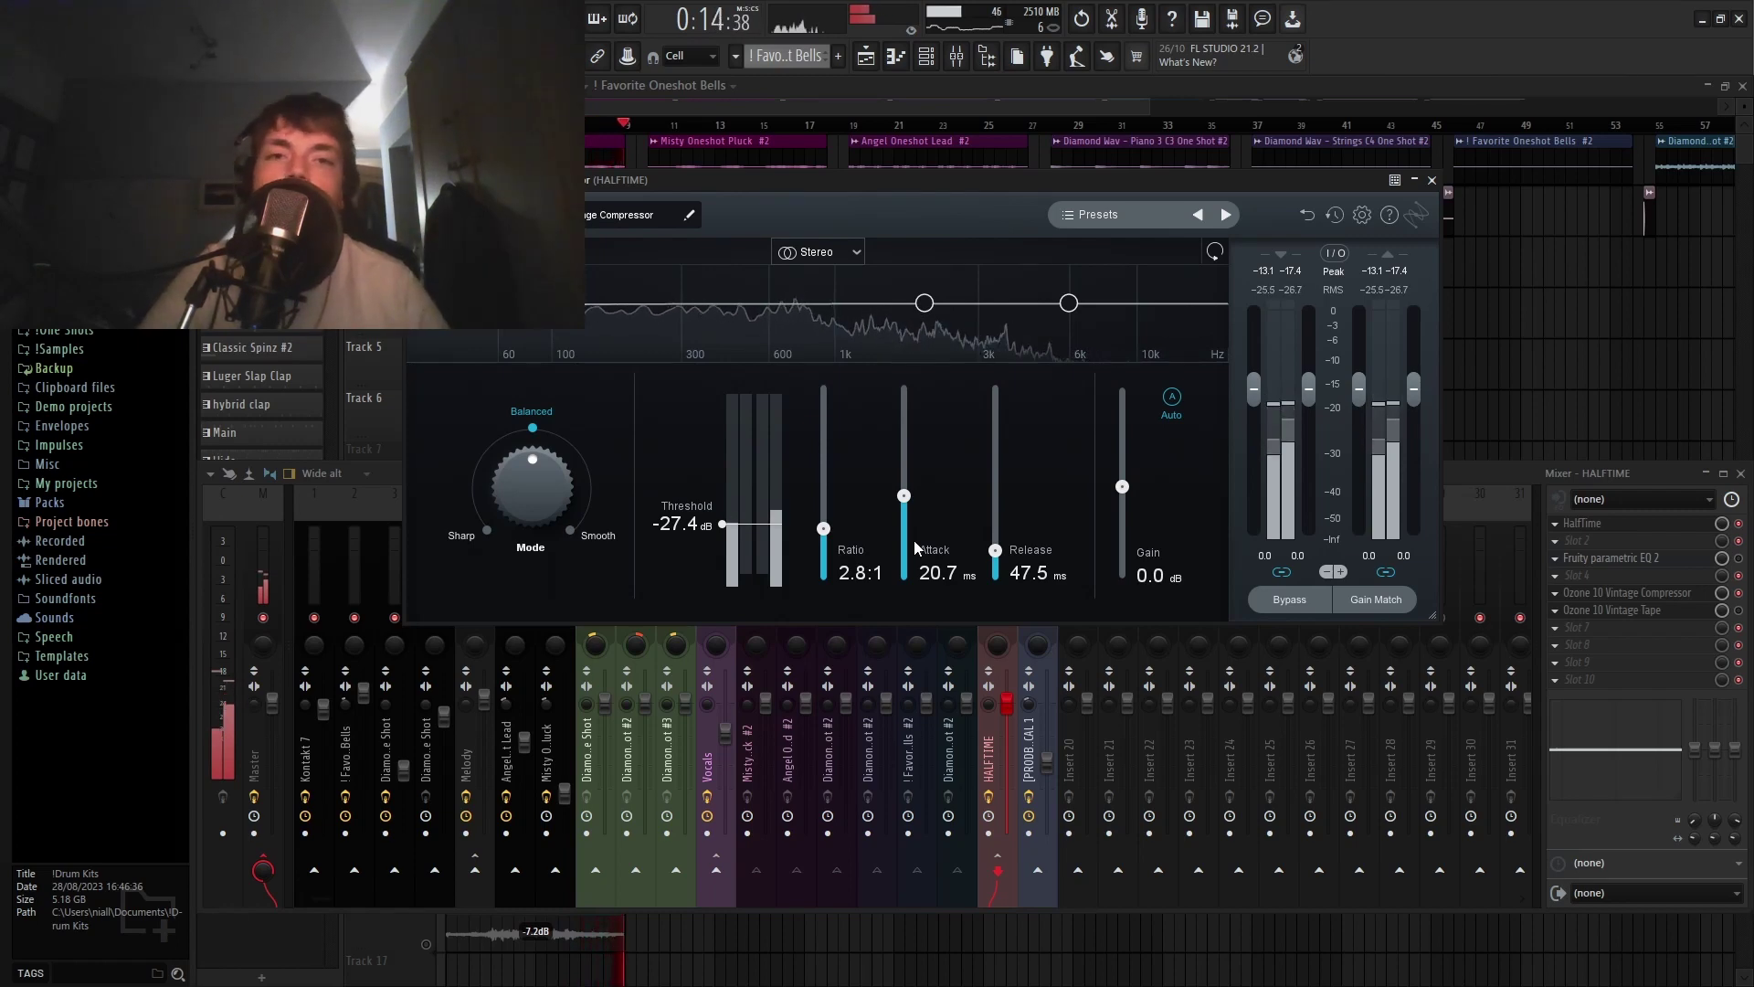
left_click(1611, 610)
key("space")
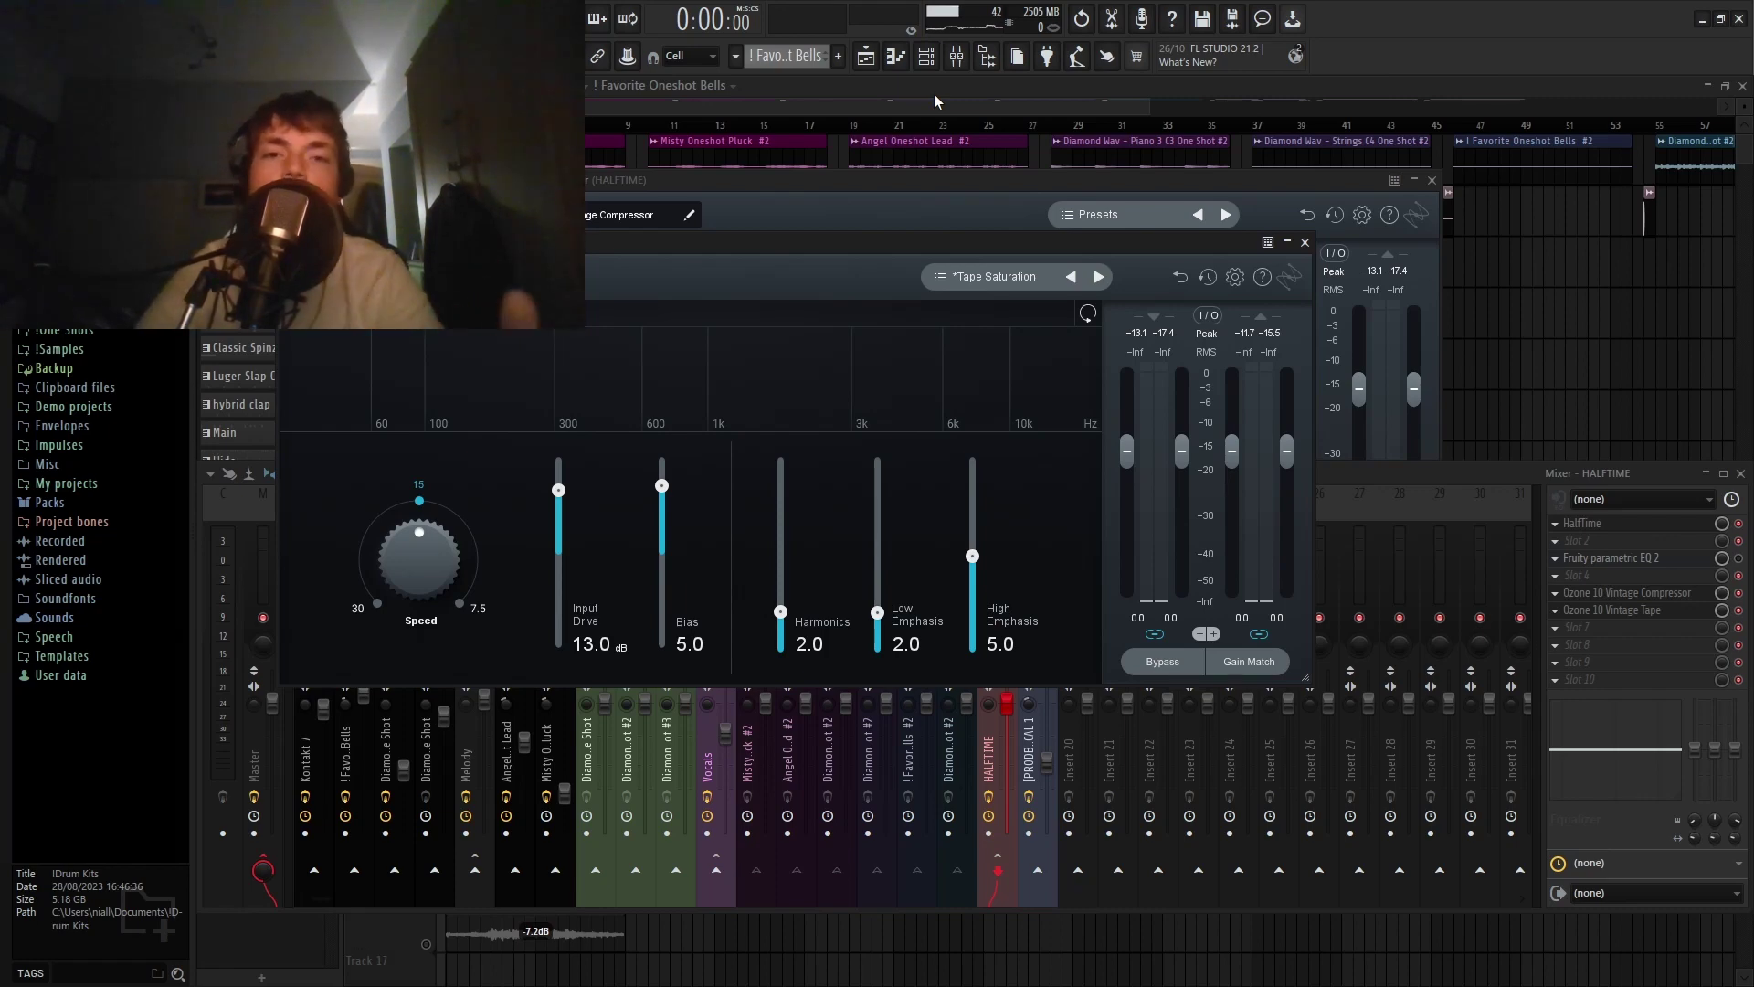
Review ValhallaVintageVerb and Auto-Tune Pro on the vocal mixer insert, then close the plugin and mixer windows to reveal the playlist.
left_click(956, 64)
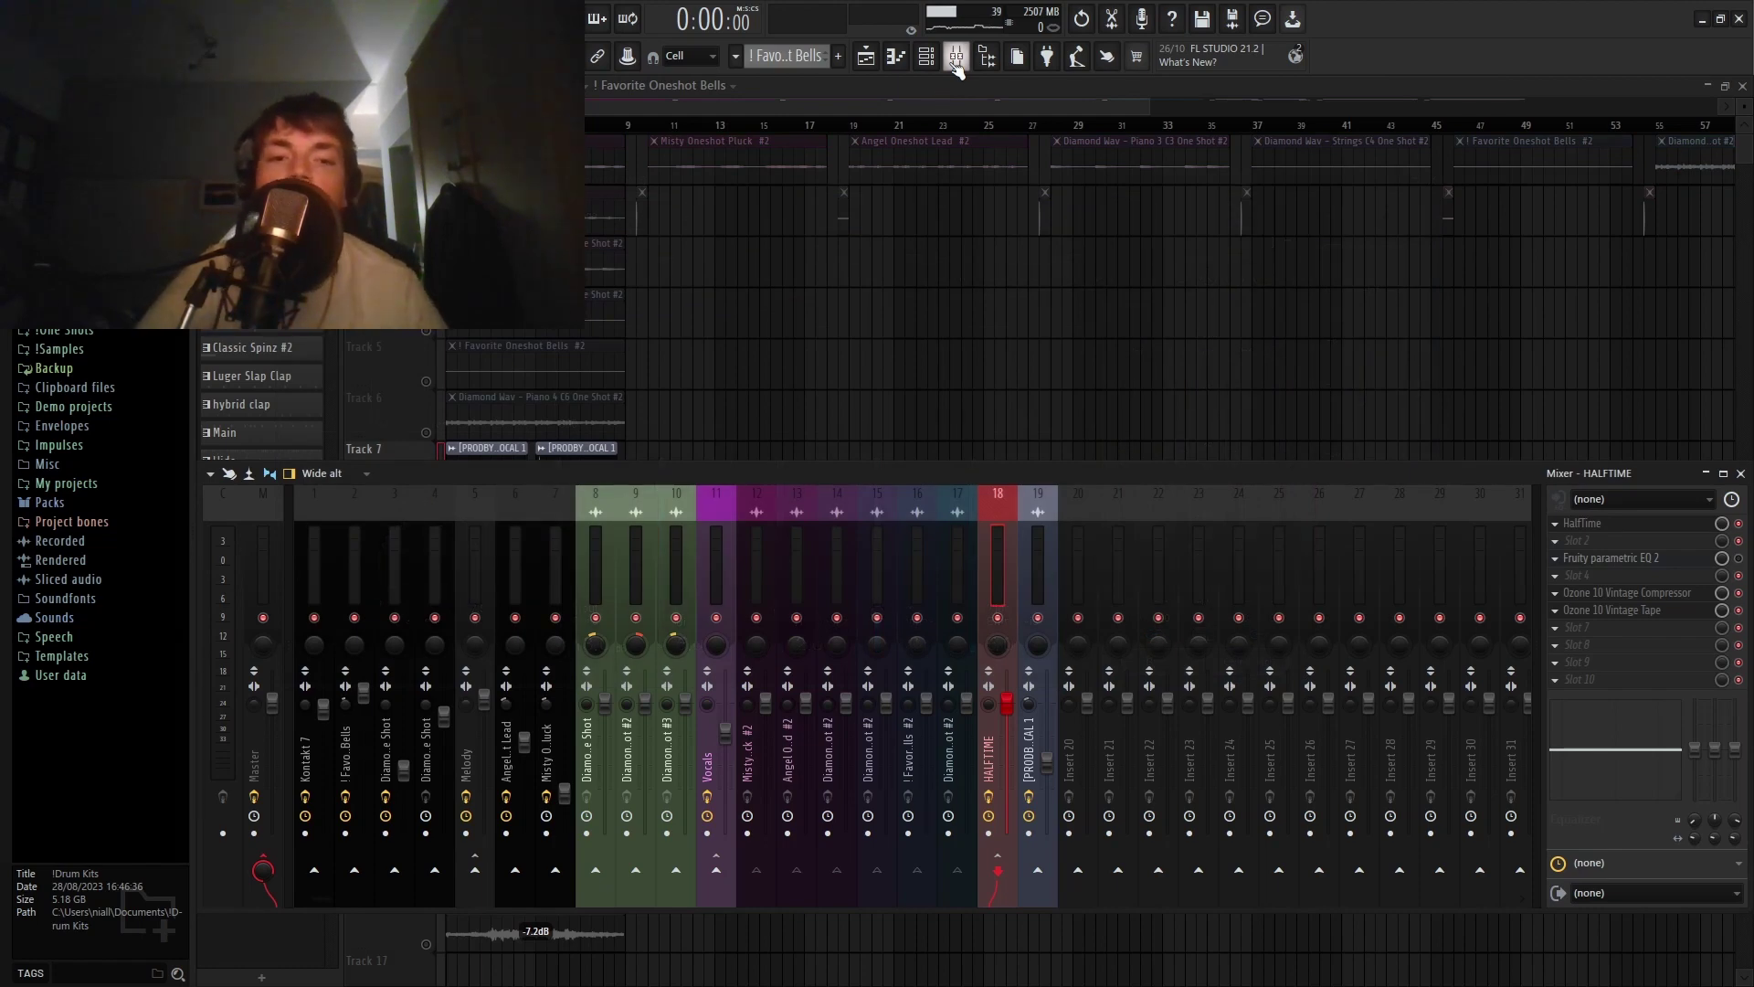
left_click(1039, 530)
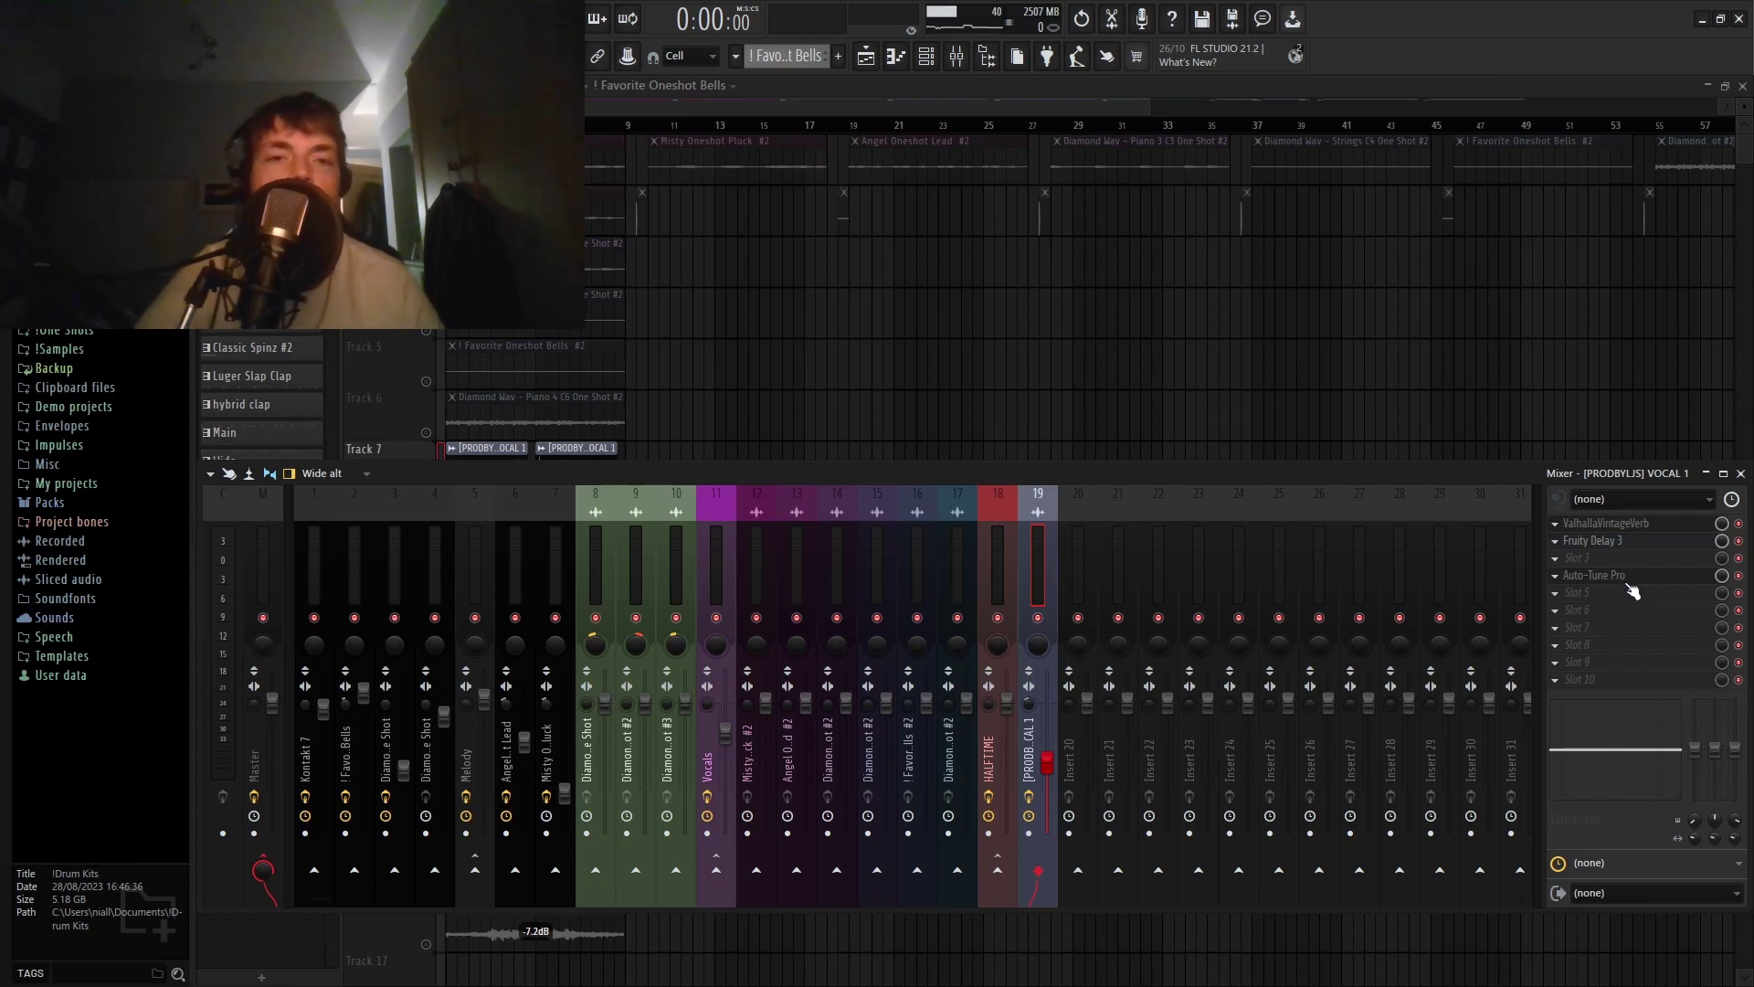
left_click(1614, 523)
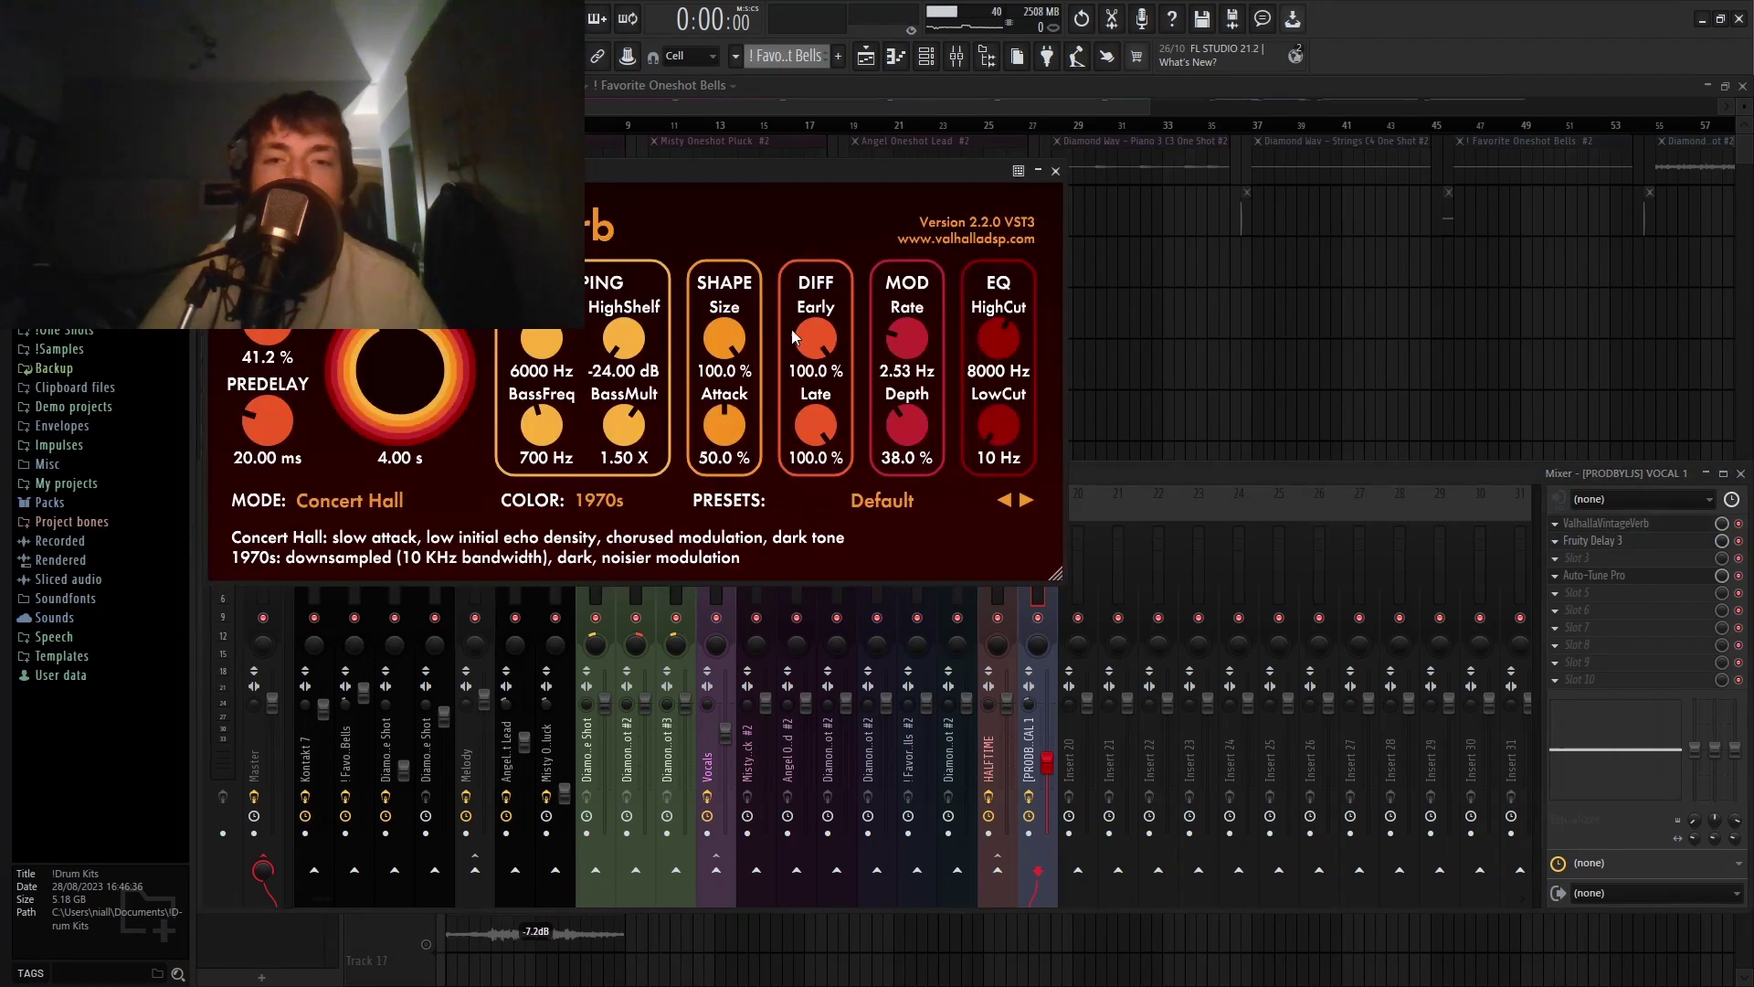
left_click_drag(589, 172, 818, 172)
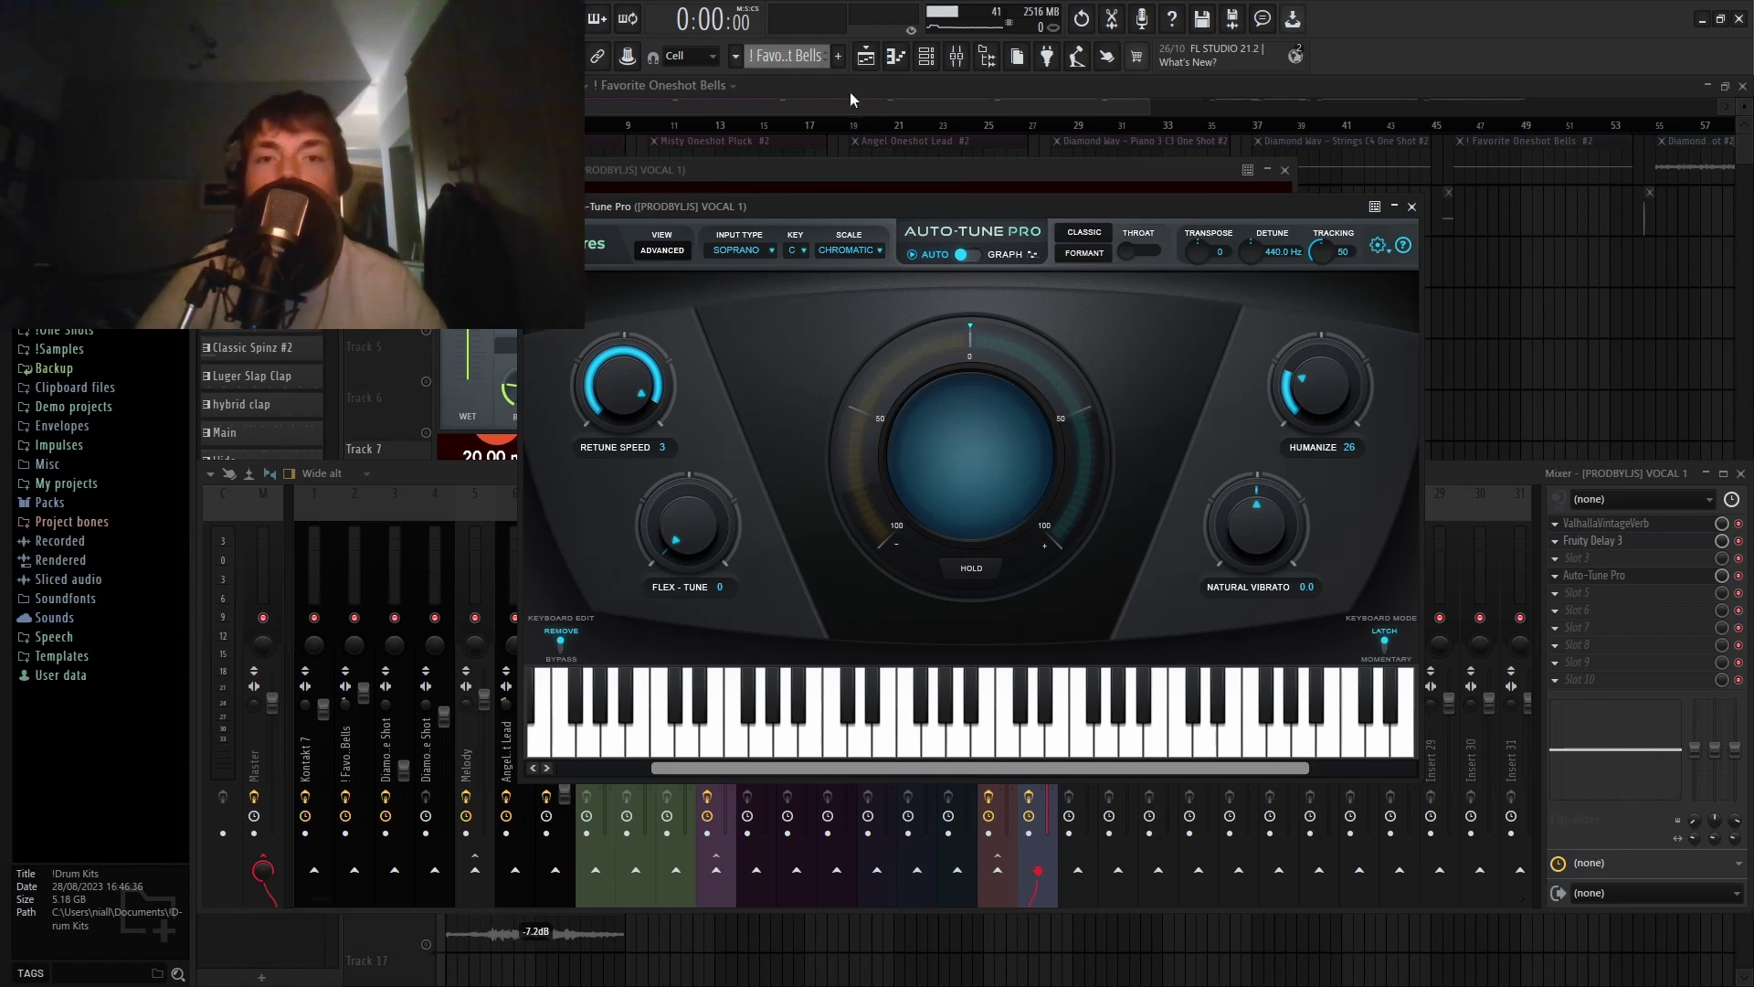
key("F12")
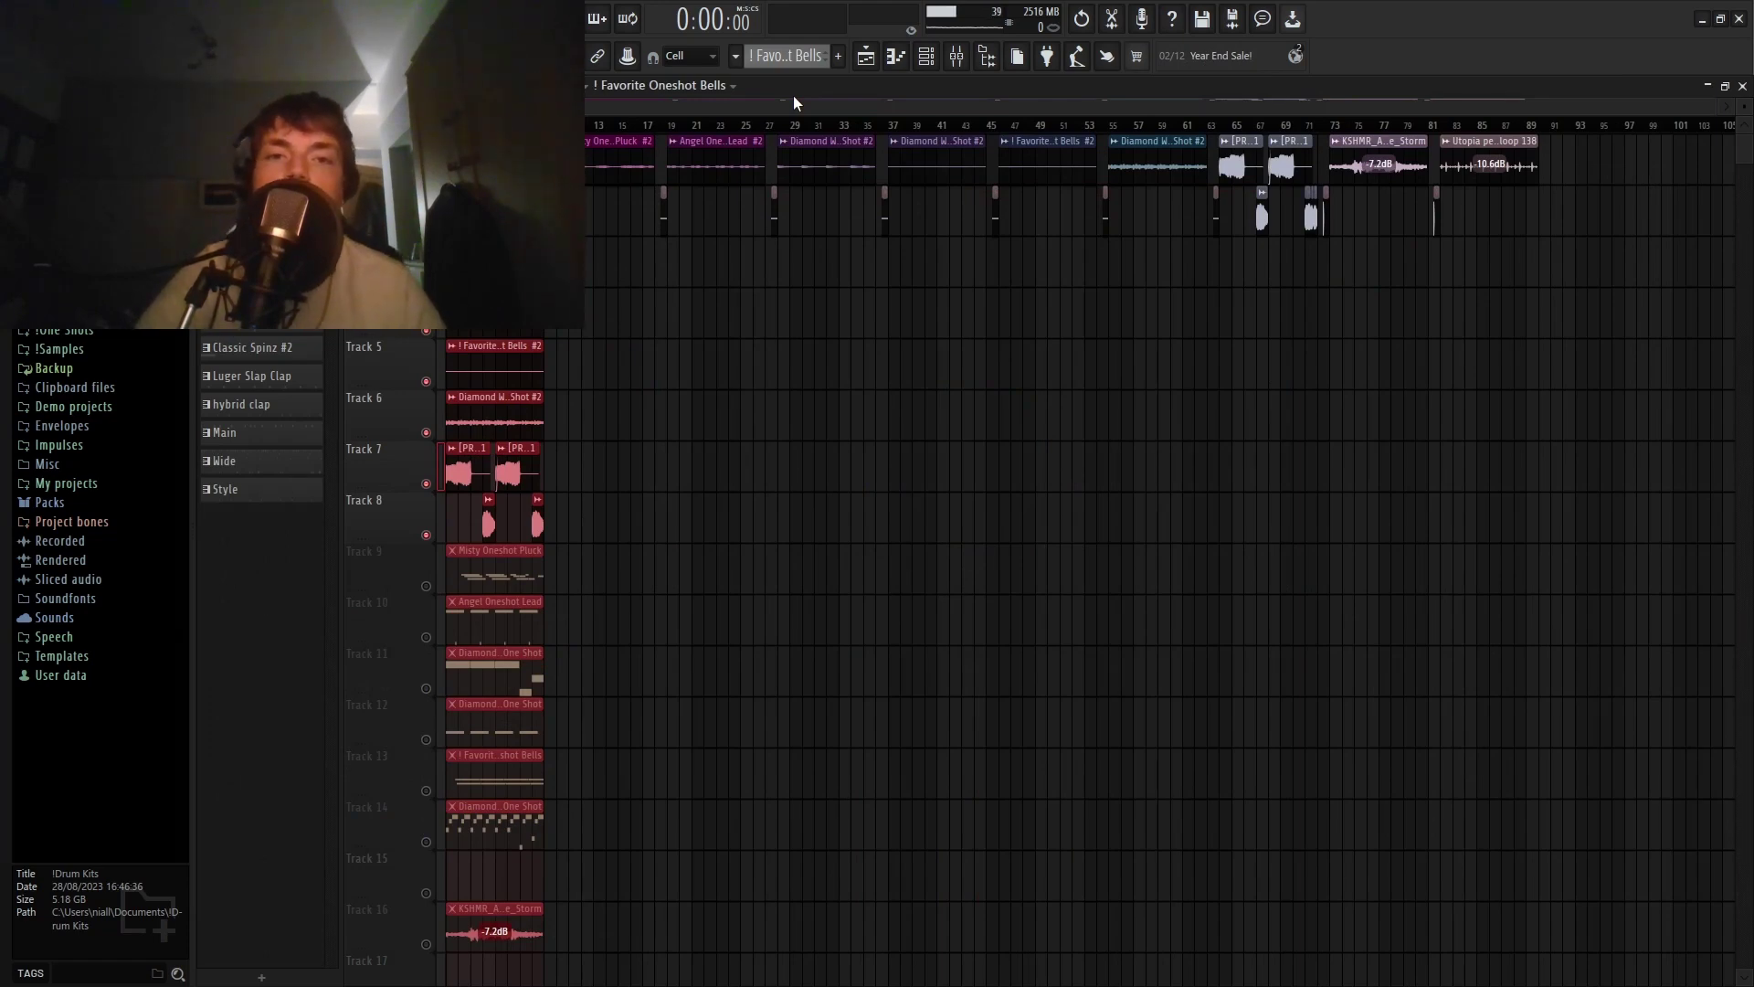
Play the bounced melody layers together with the vocal clips in the playlist.
key("space")
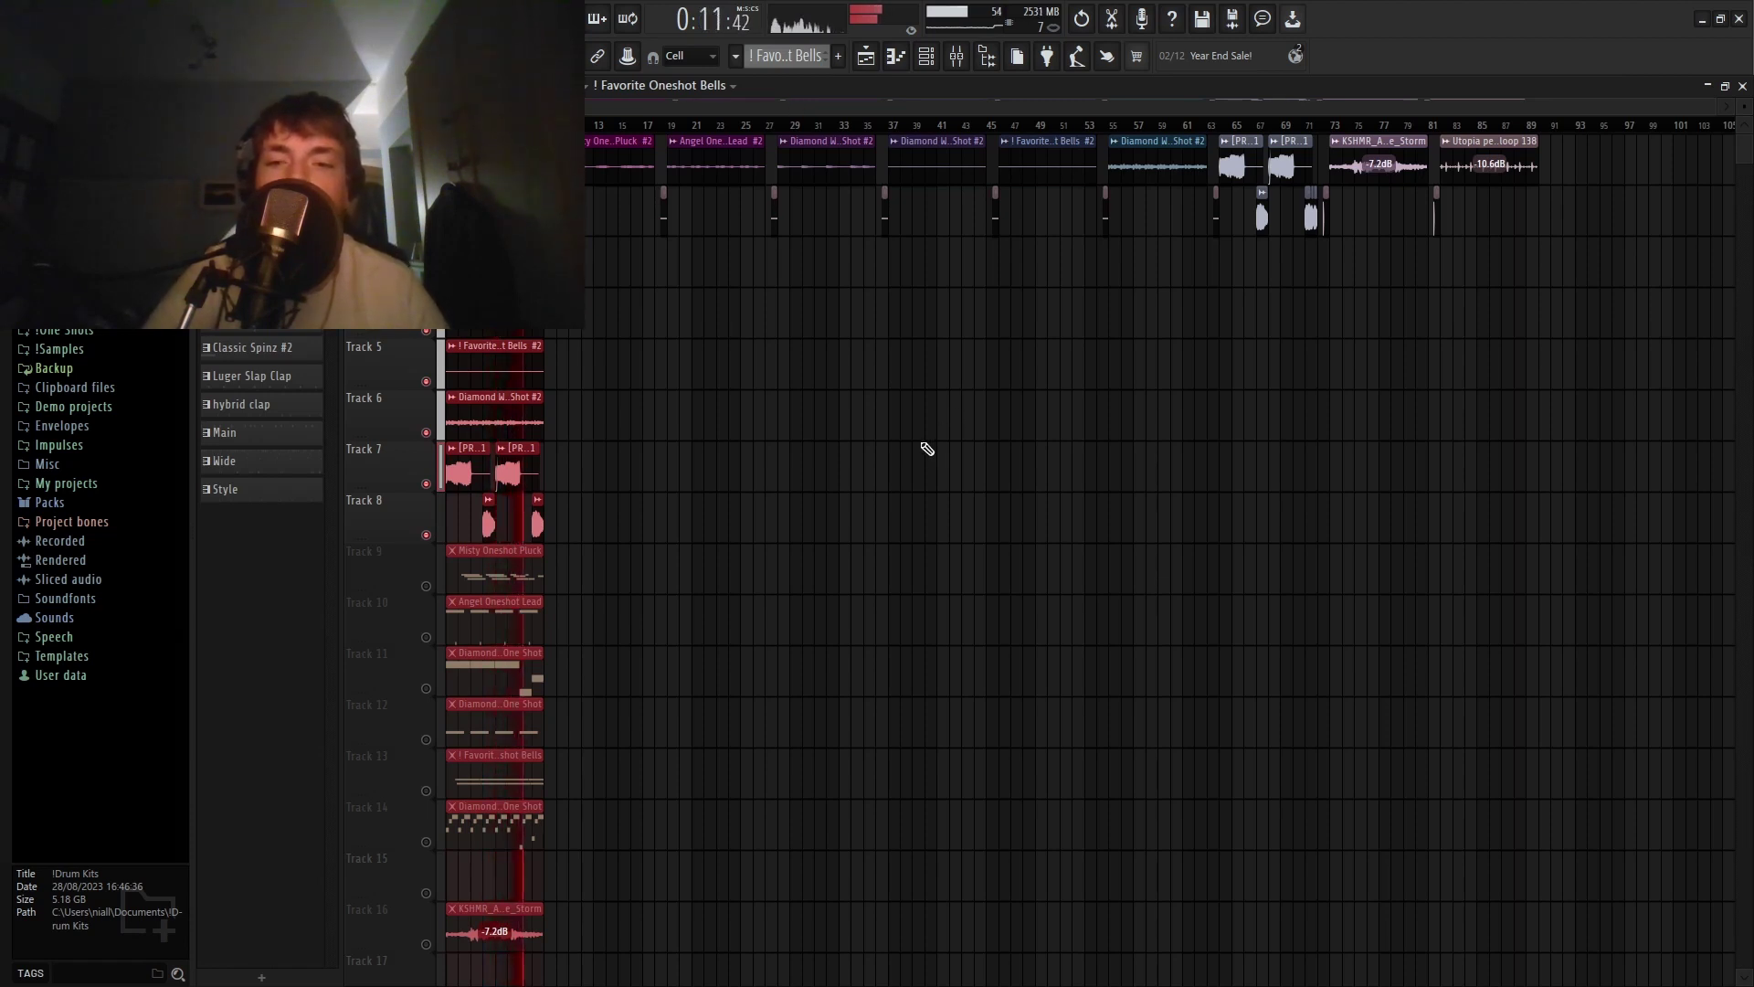
scroll(930, 448, "down", 1)
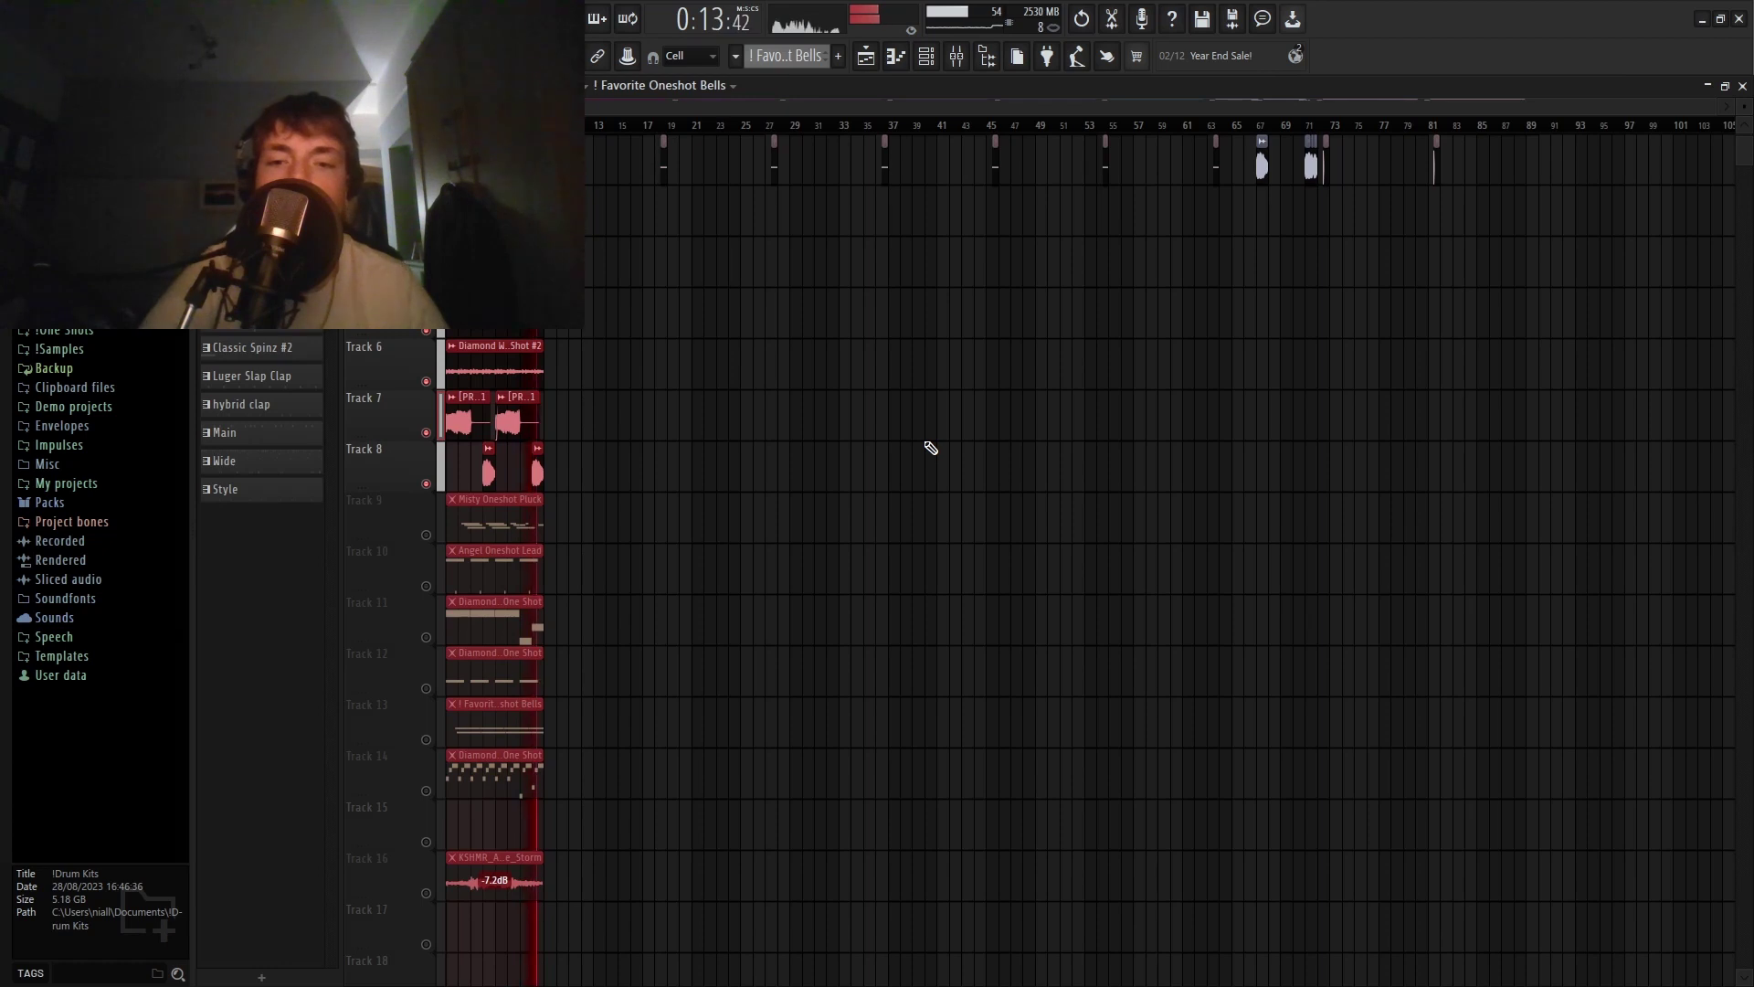
key("space")
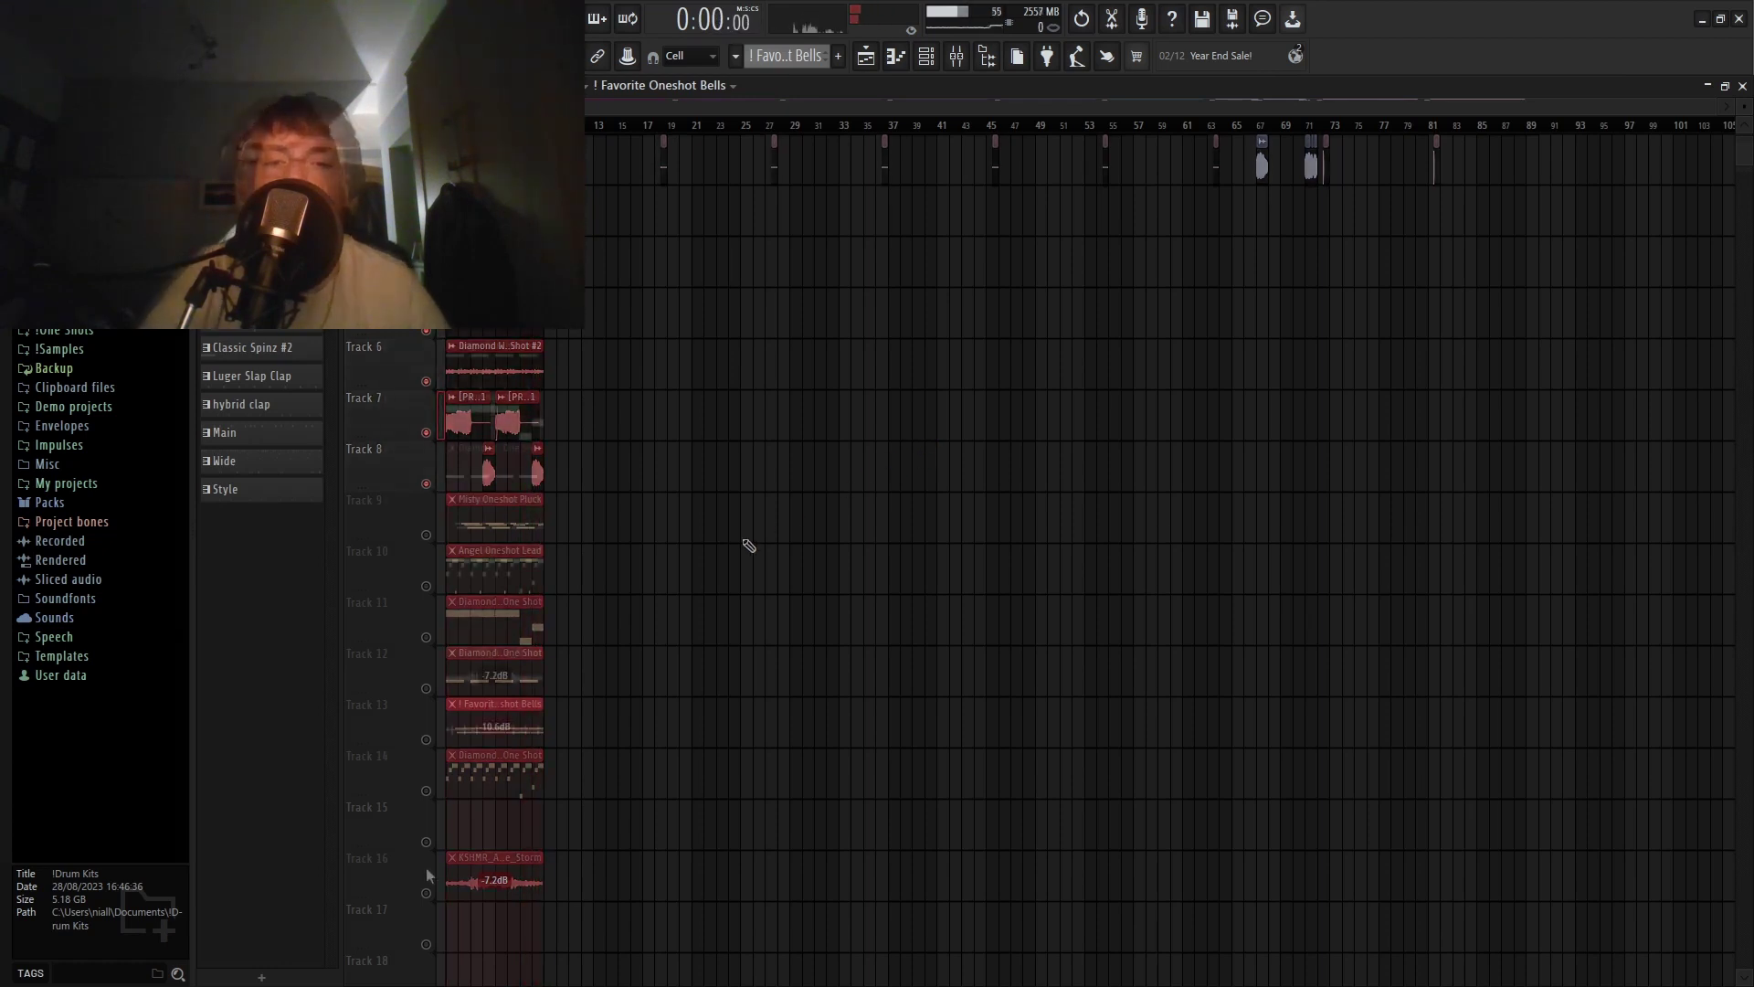
Solo the KSHMR_Ambiance_Scene_08_Jungle_Storm clip on Track 16 and play it.
scroll(426, 868, "down", 4)
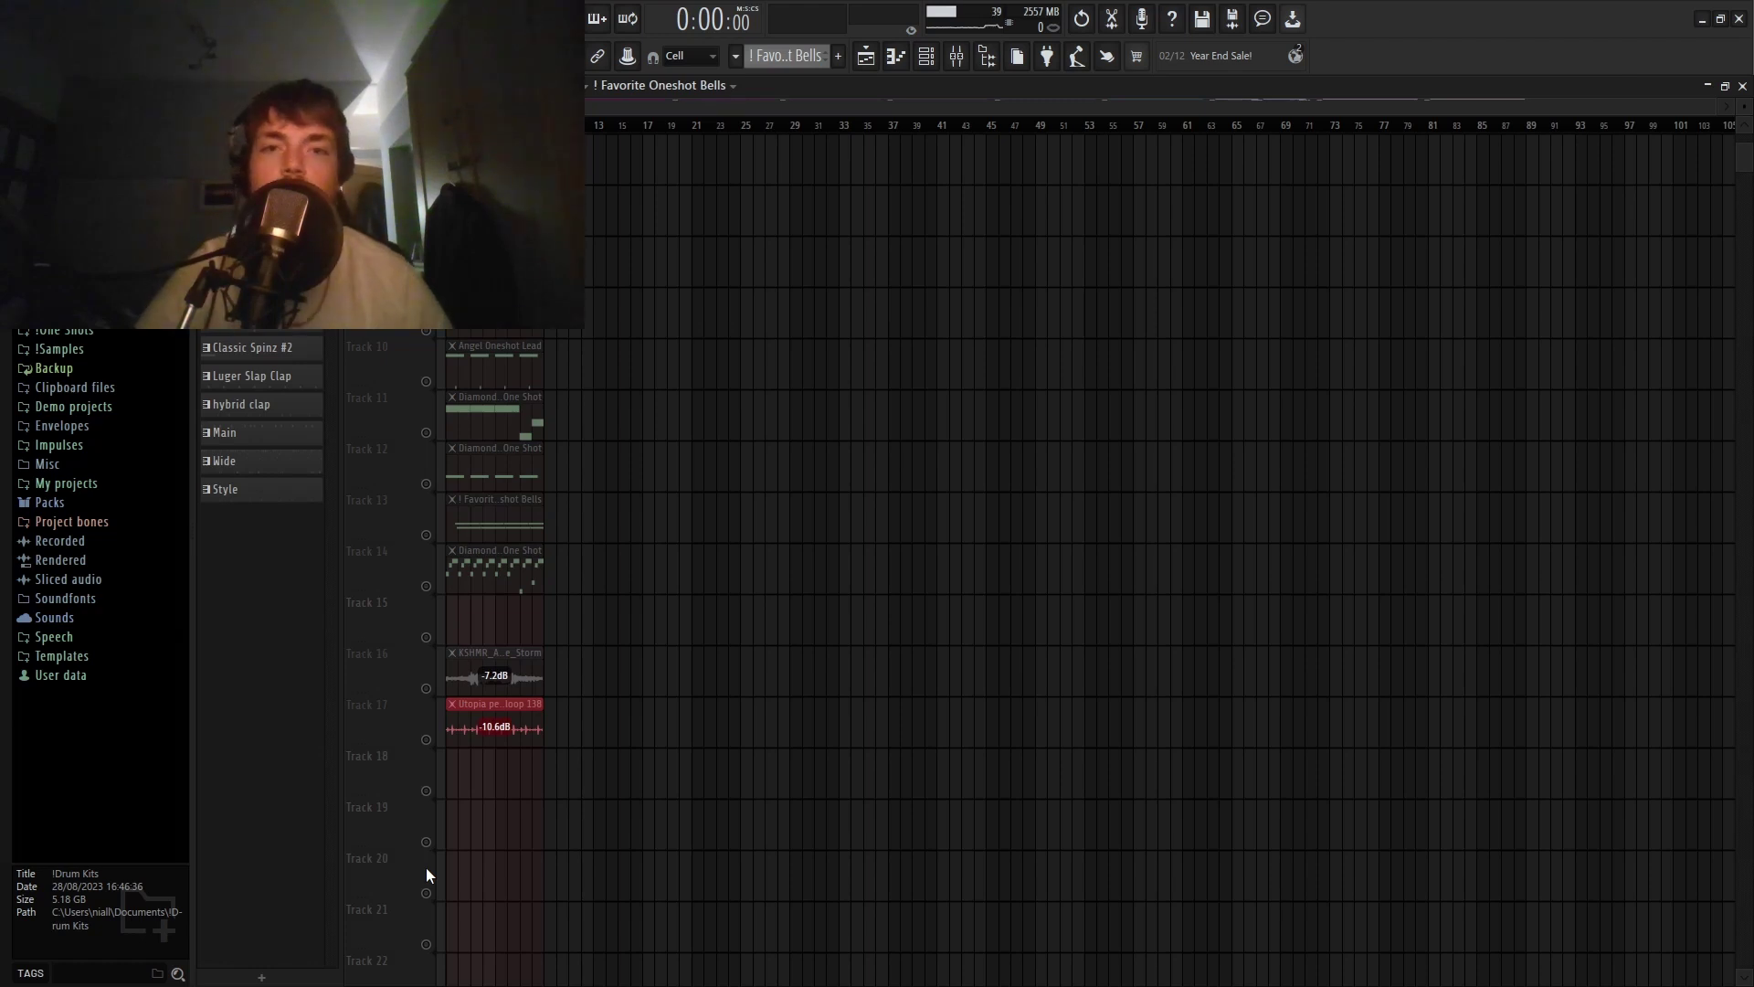
scroll(426, 868, "up", 4)
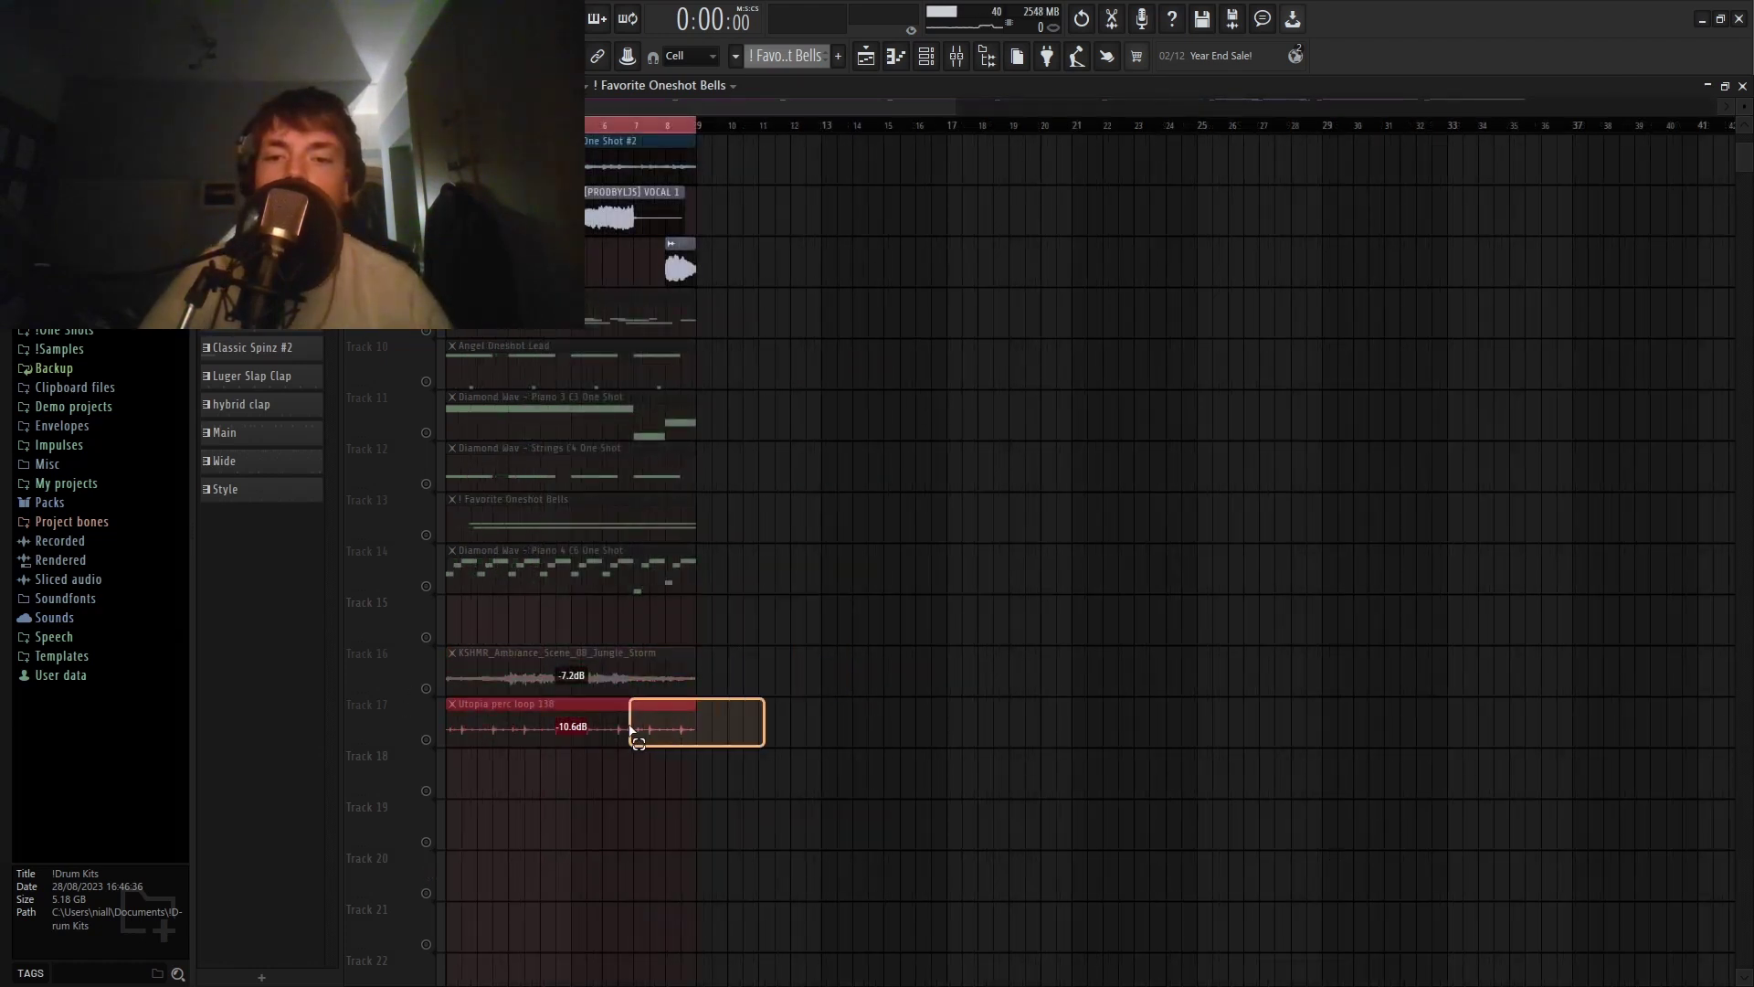
left_click(578, 723)
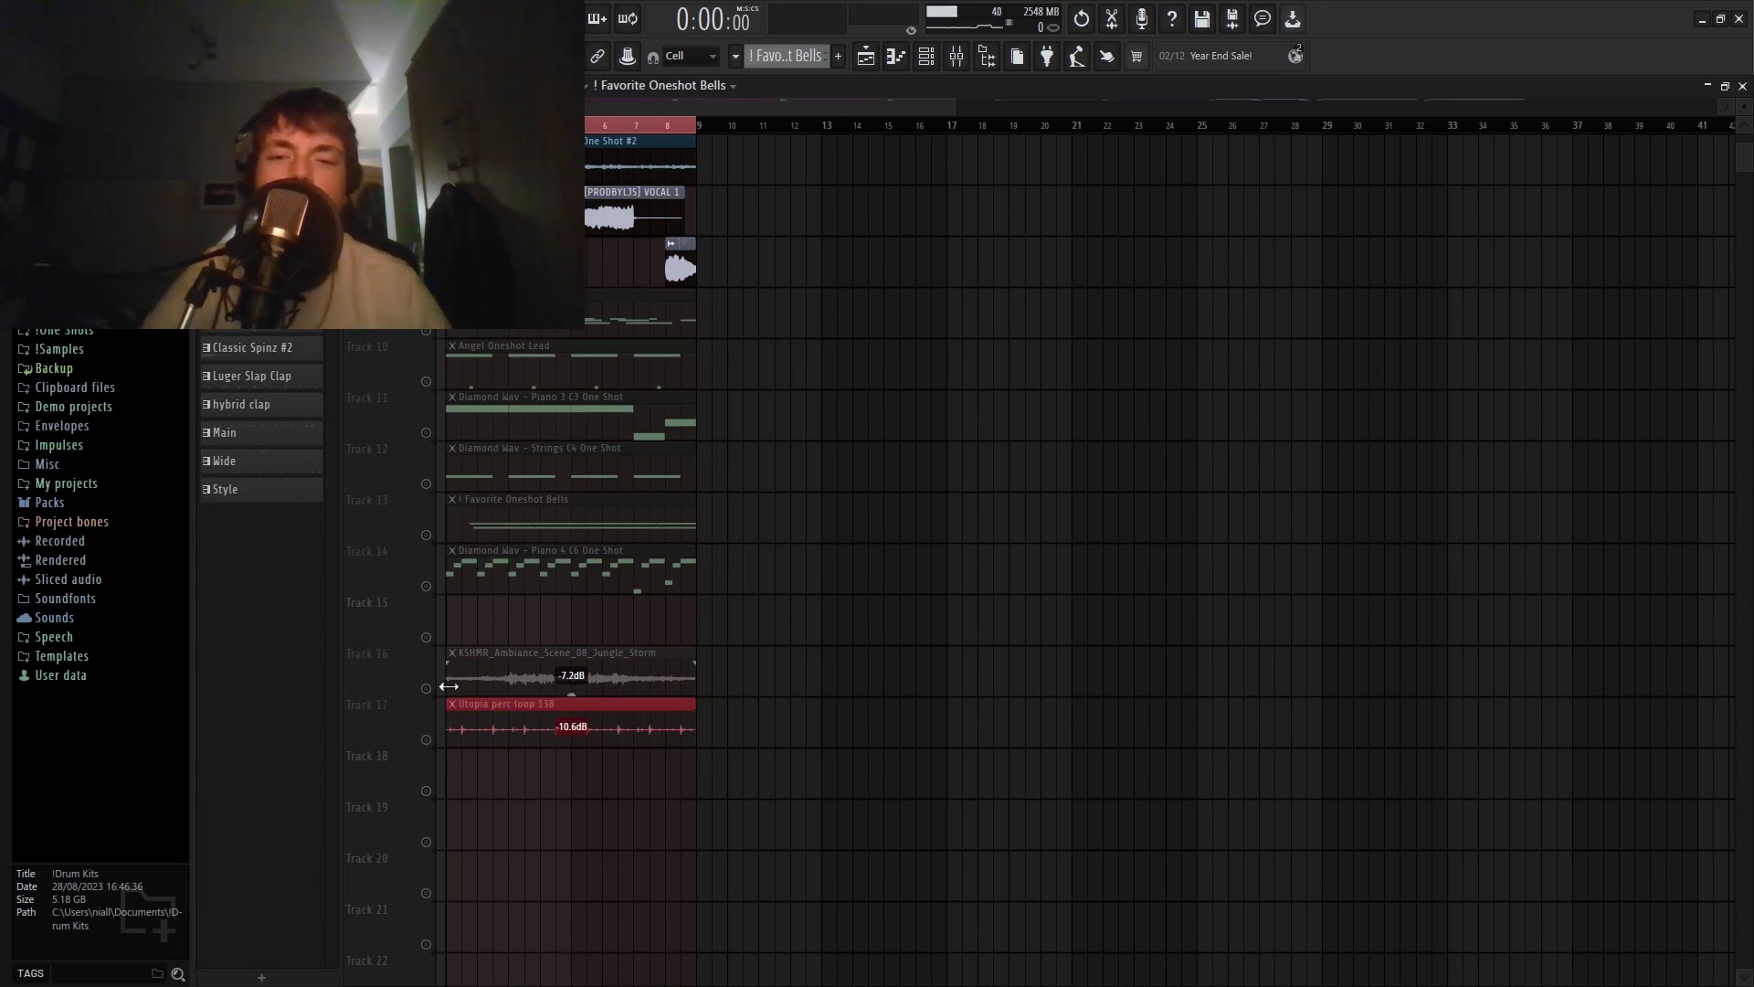
scroll(453, 647, "down", 3)
scroll(453, 648, "up", 3)
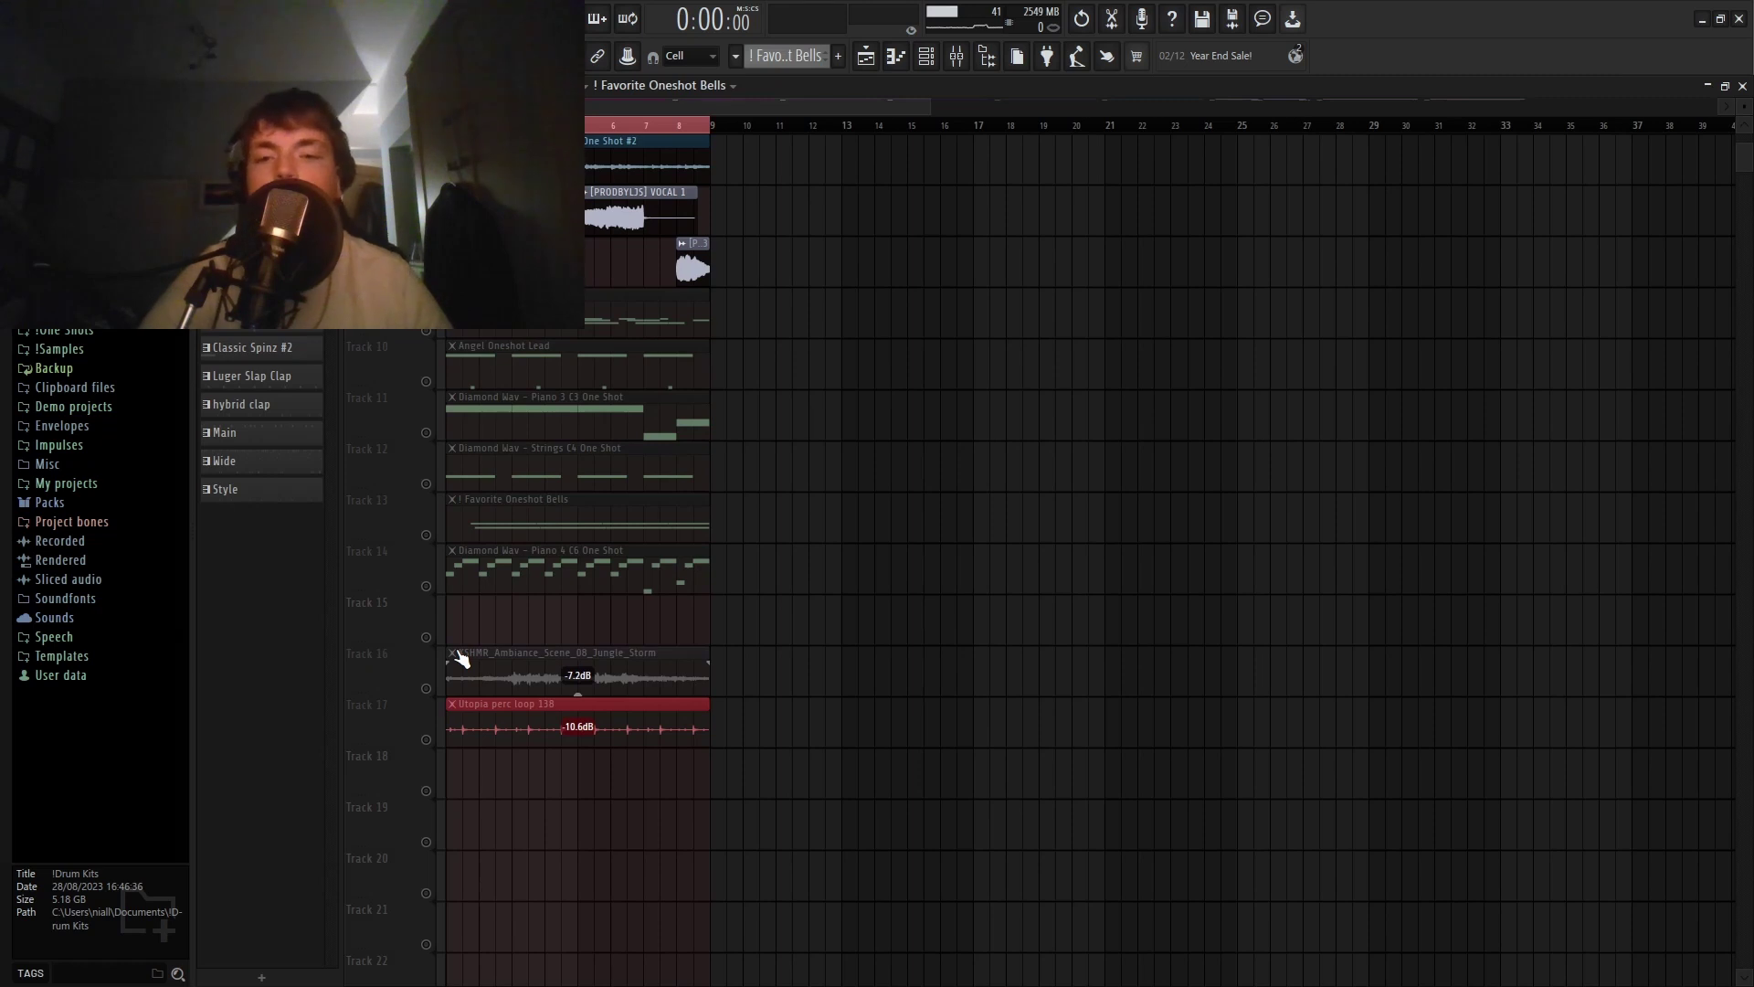
left_click(442, 693)
key("space")
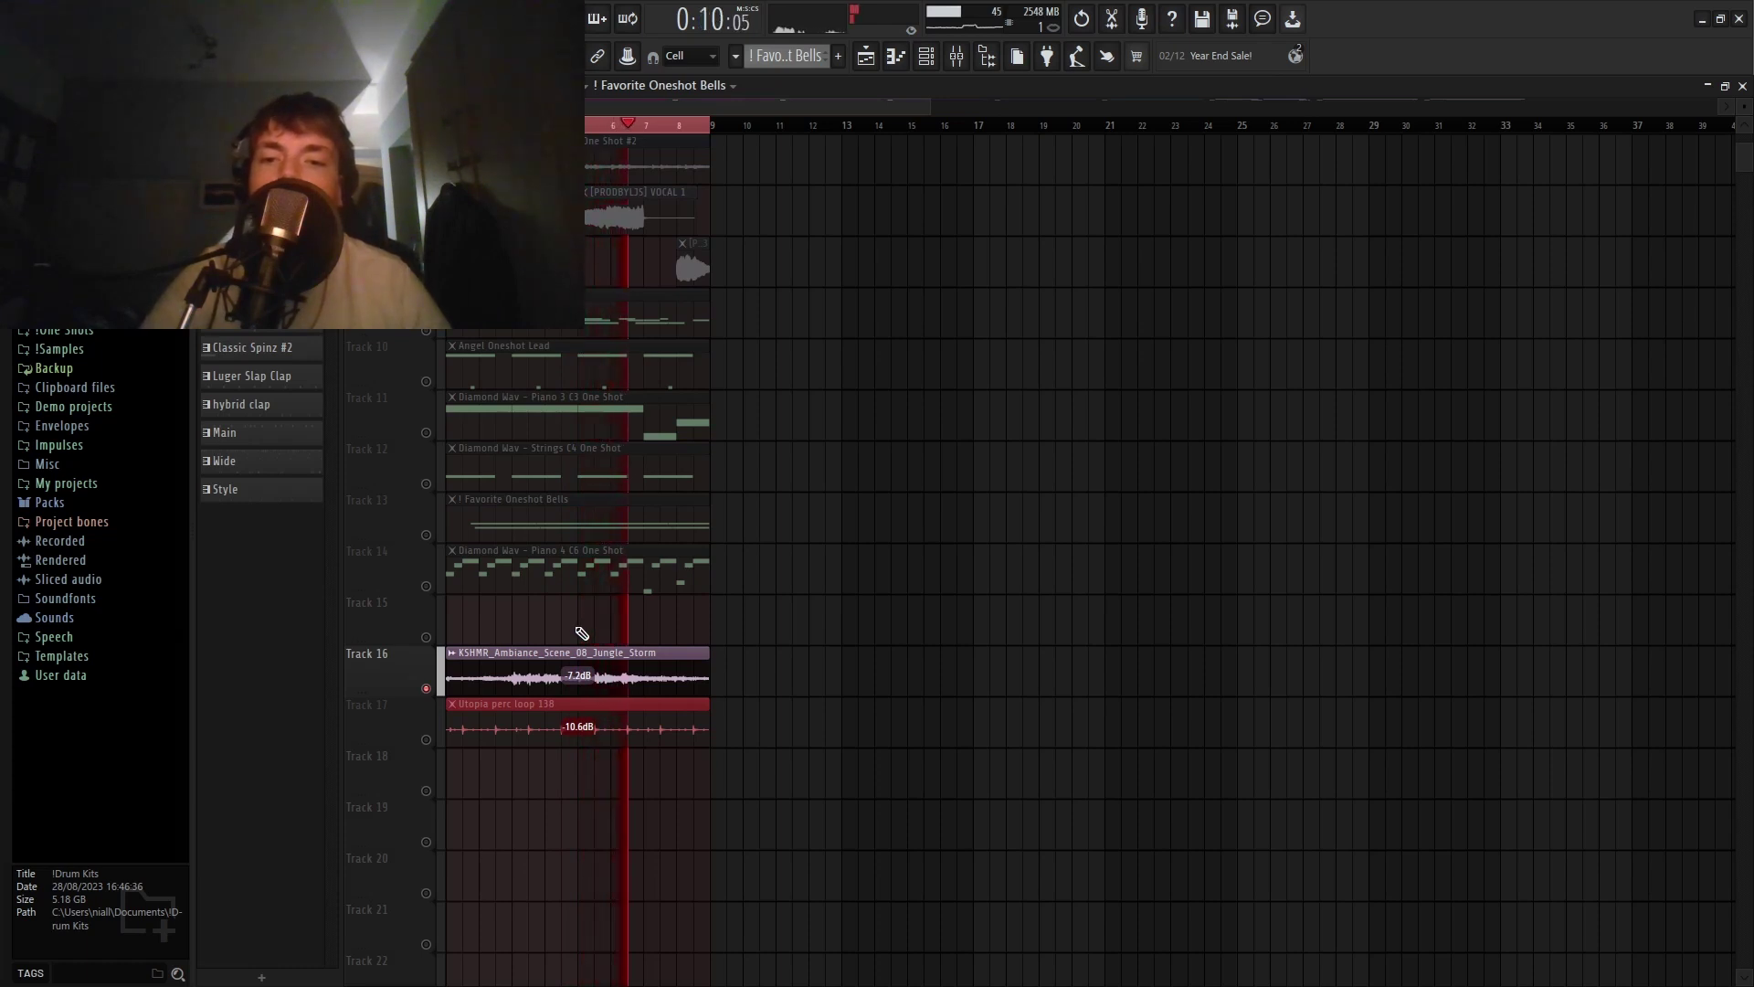
key("space")
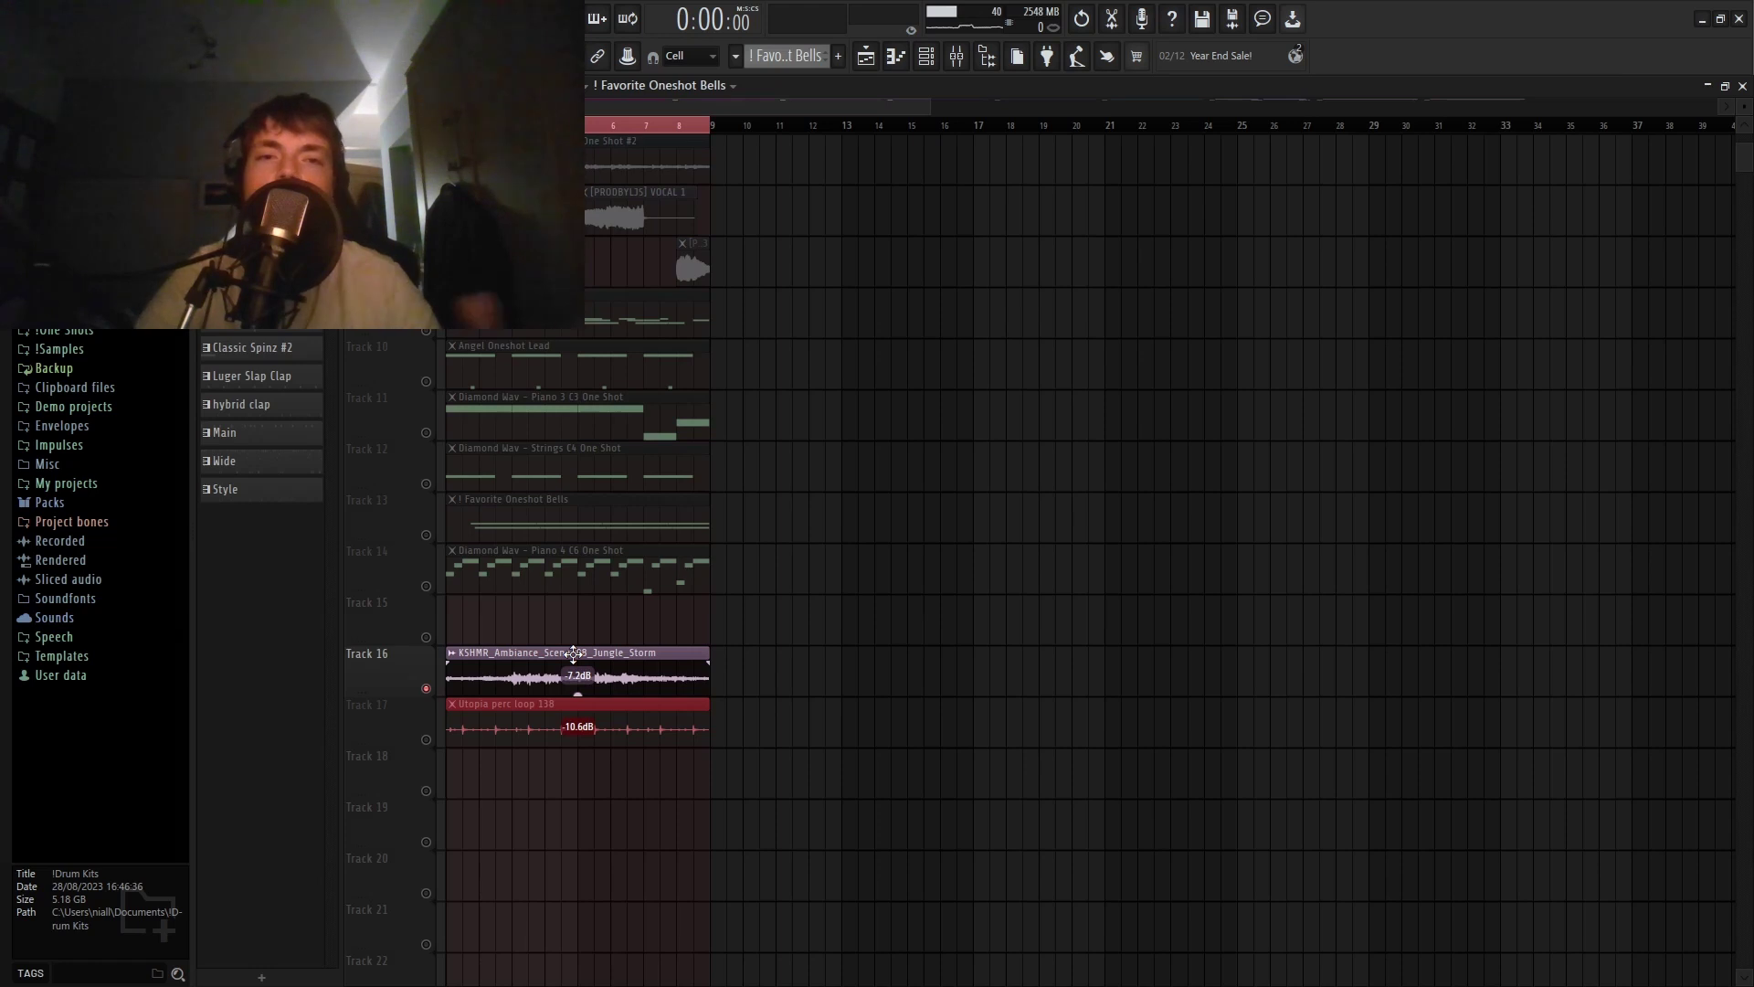
Solo the Utopia perc loop 138 on Track 17 and play it.
left_click(427, 744)
key("space")
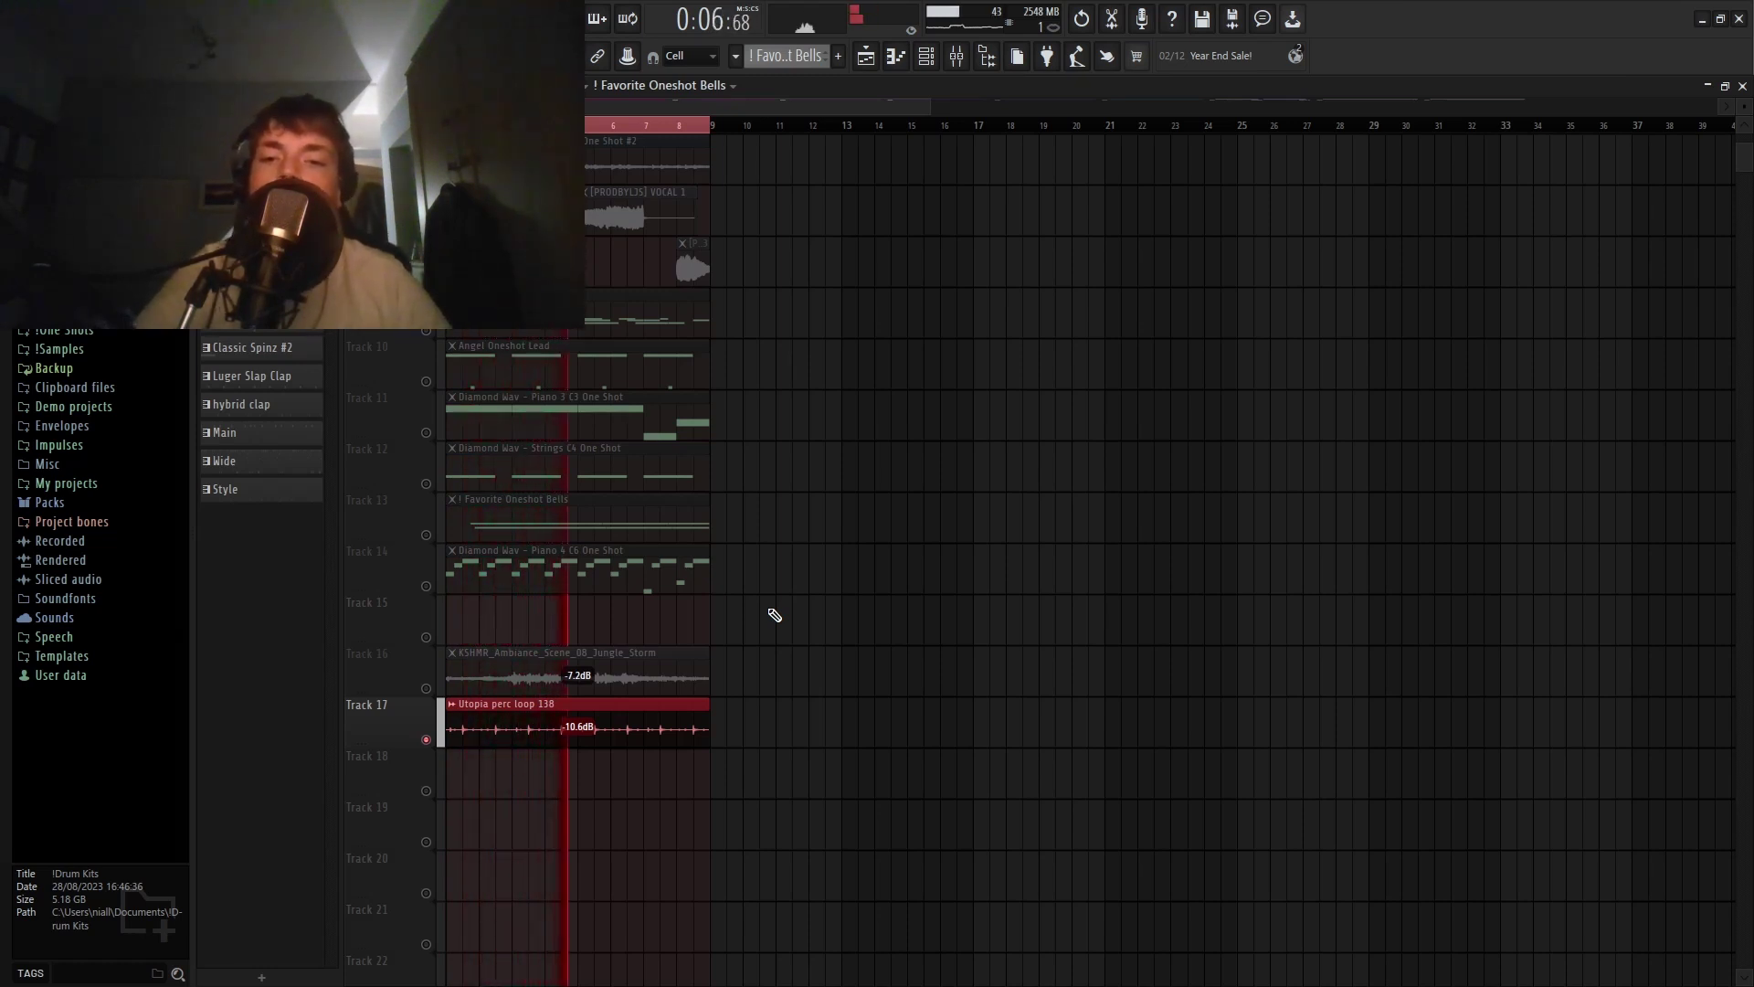
key("space")
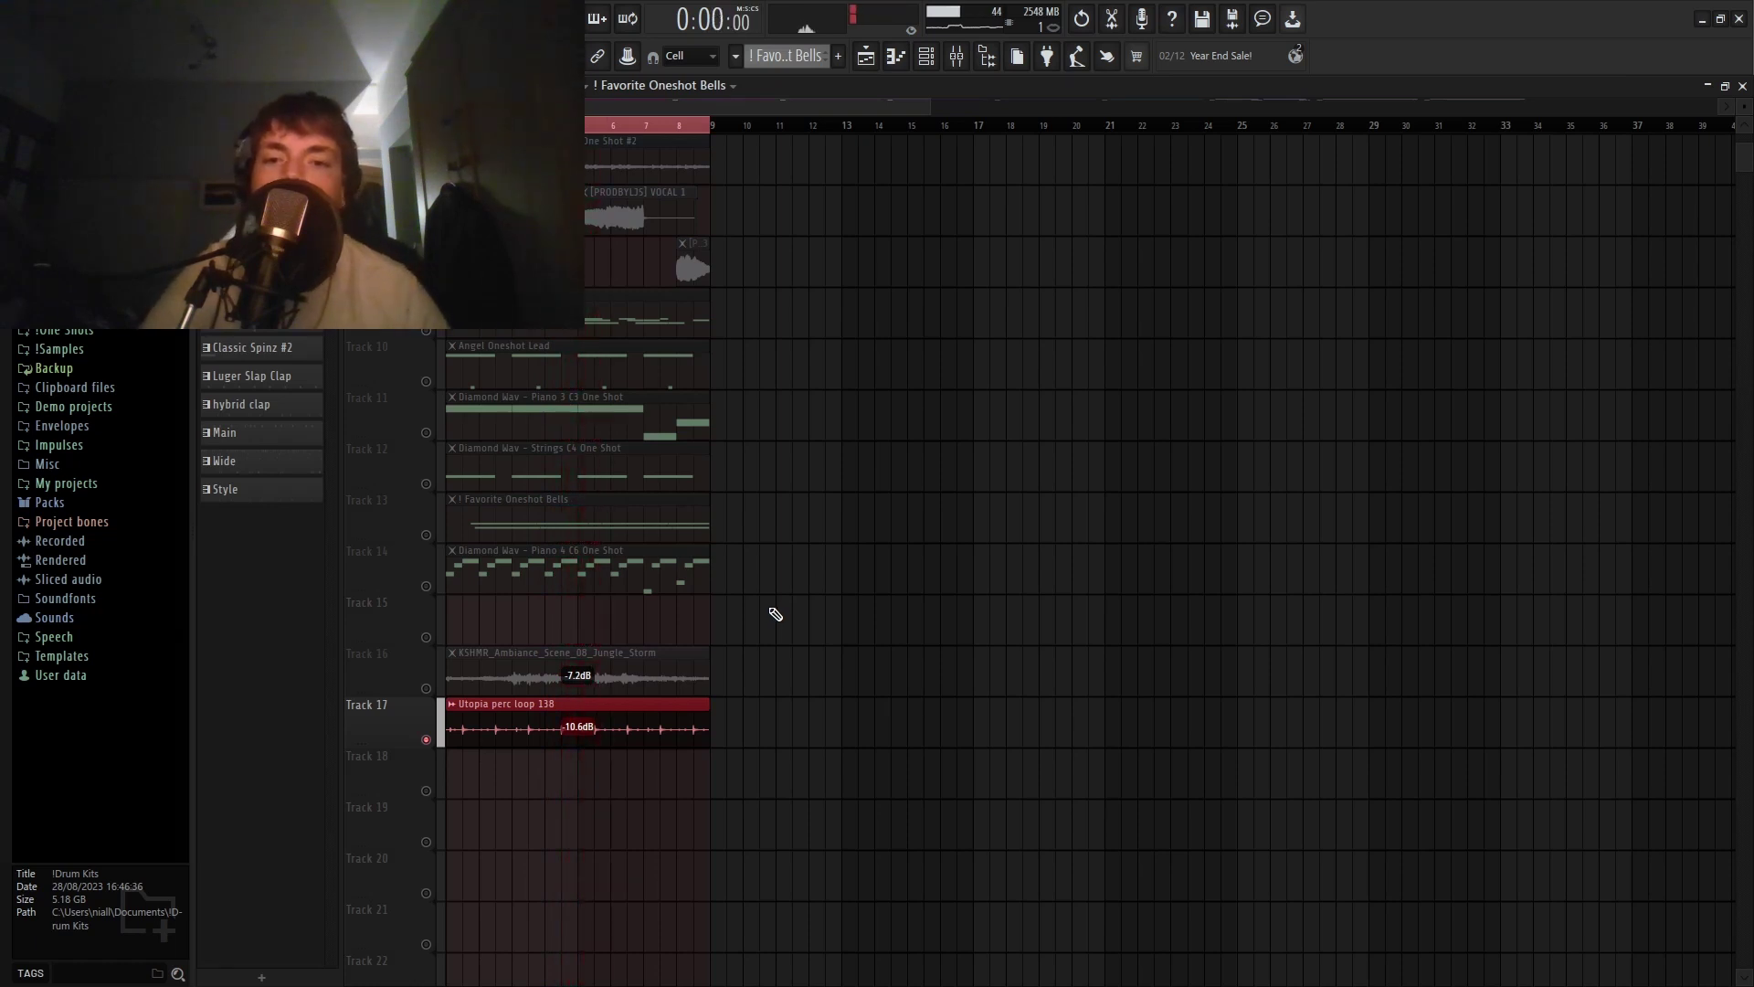
Unmute the ambience track and the bounced melody and vocal tracks, then play them all together with the percussion loop.
left_click(428, 687)
scroll(889, 587, "up", 5)
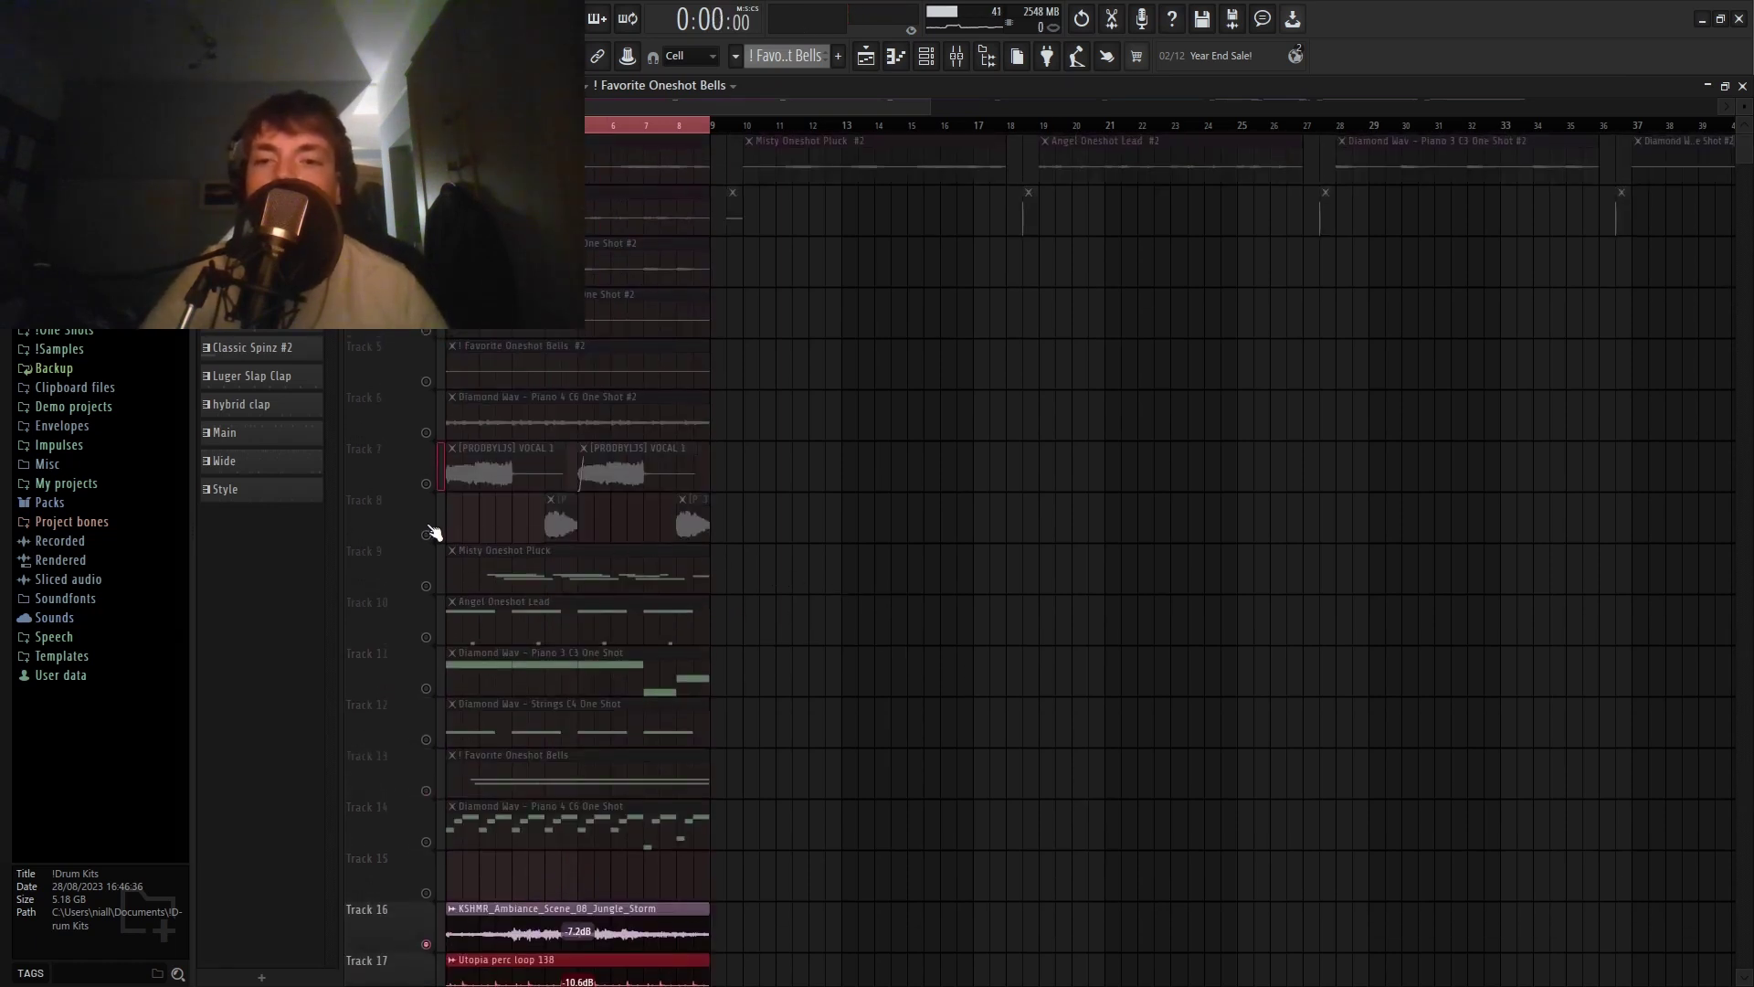
left_click_drag(433, 532, 426, 174)
scroll(929, 432, "down", 3)
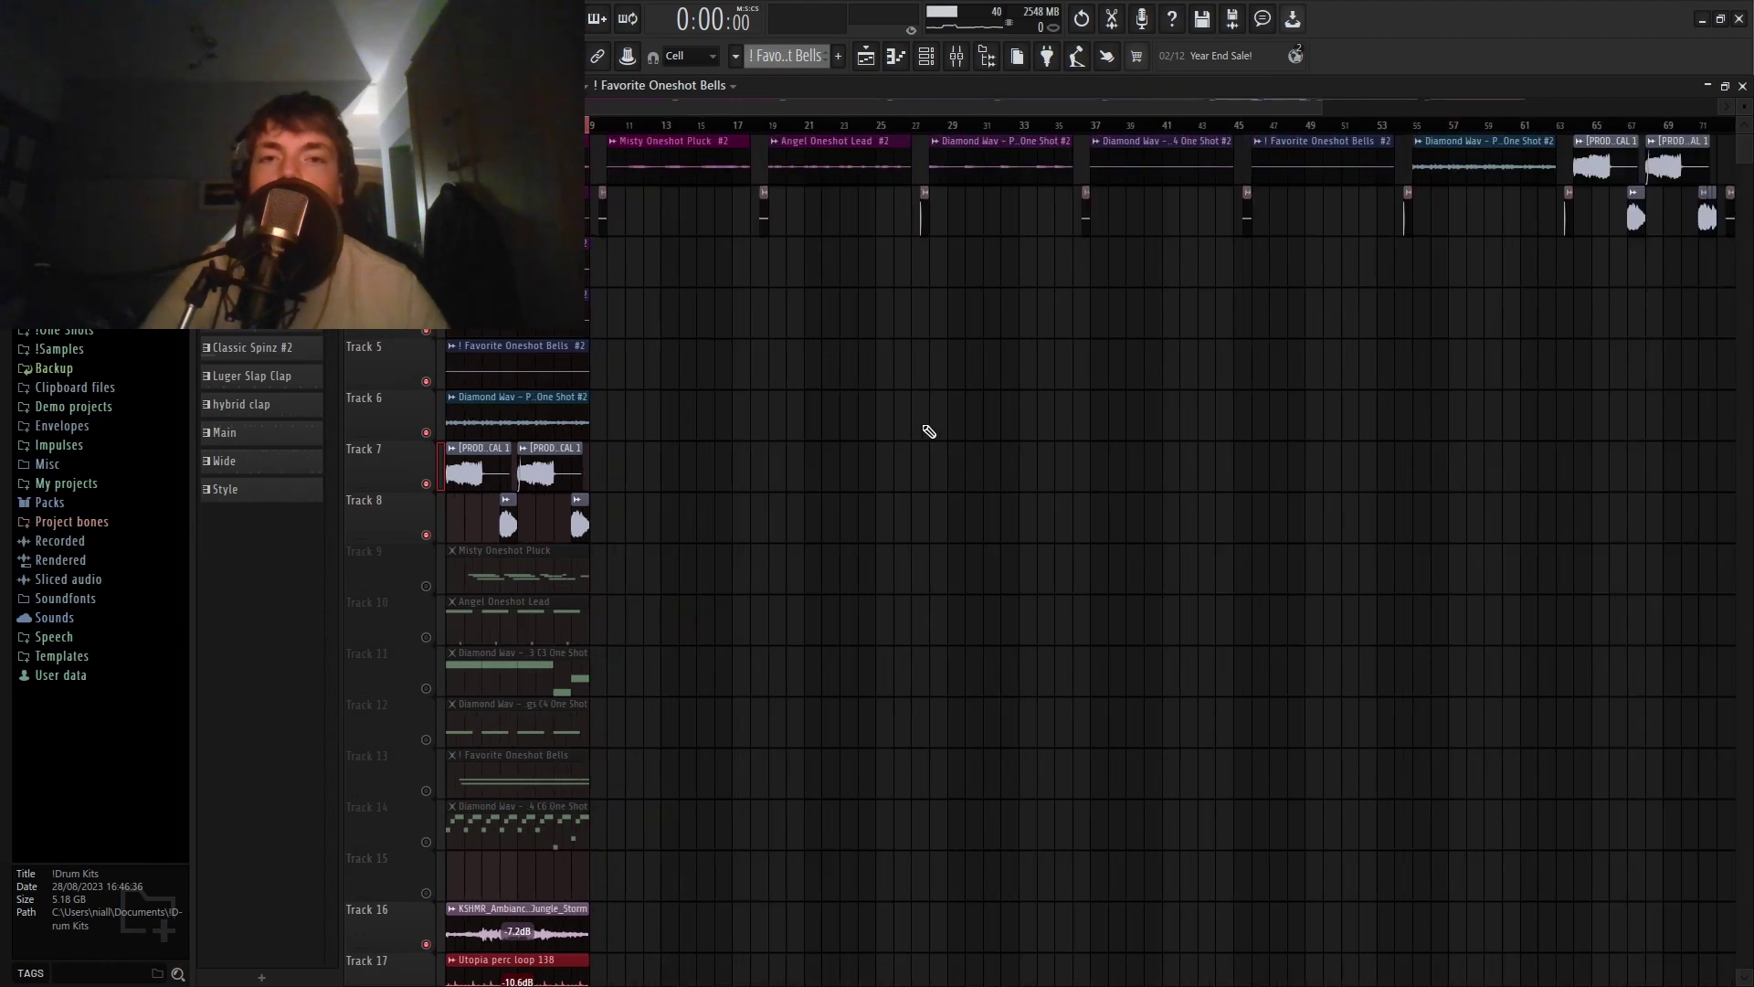
key("space")
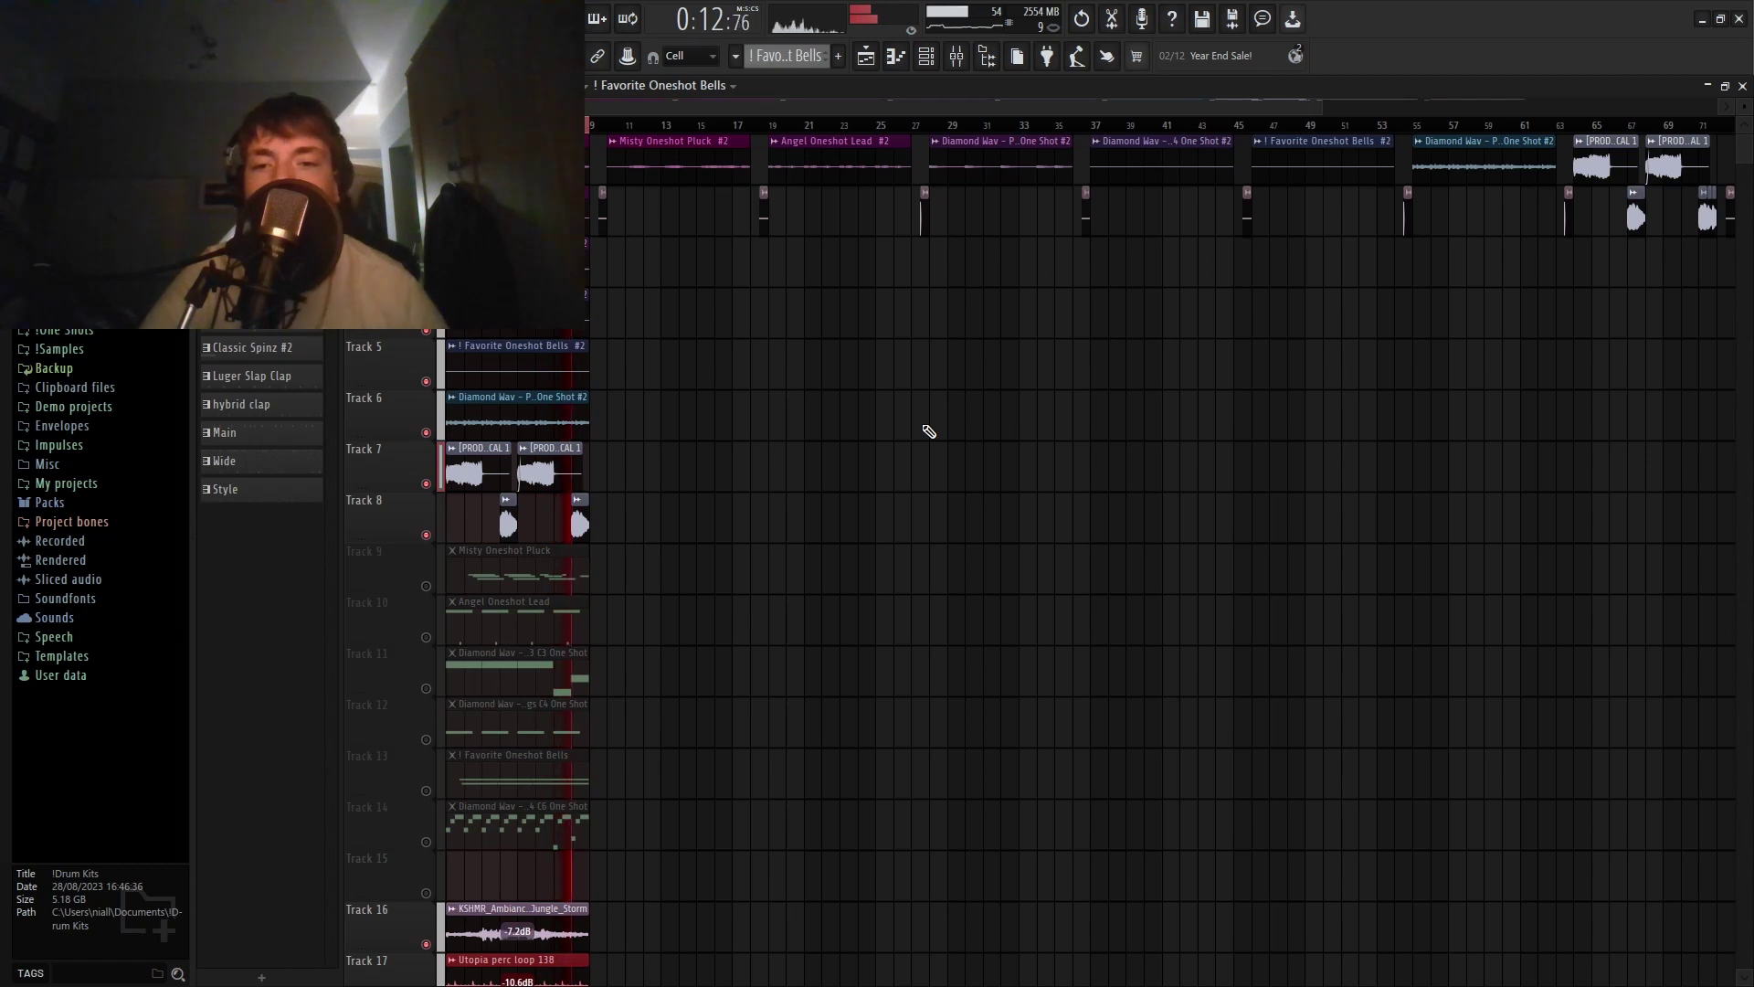
key("space")
scroll(929, 432, "down", 3)
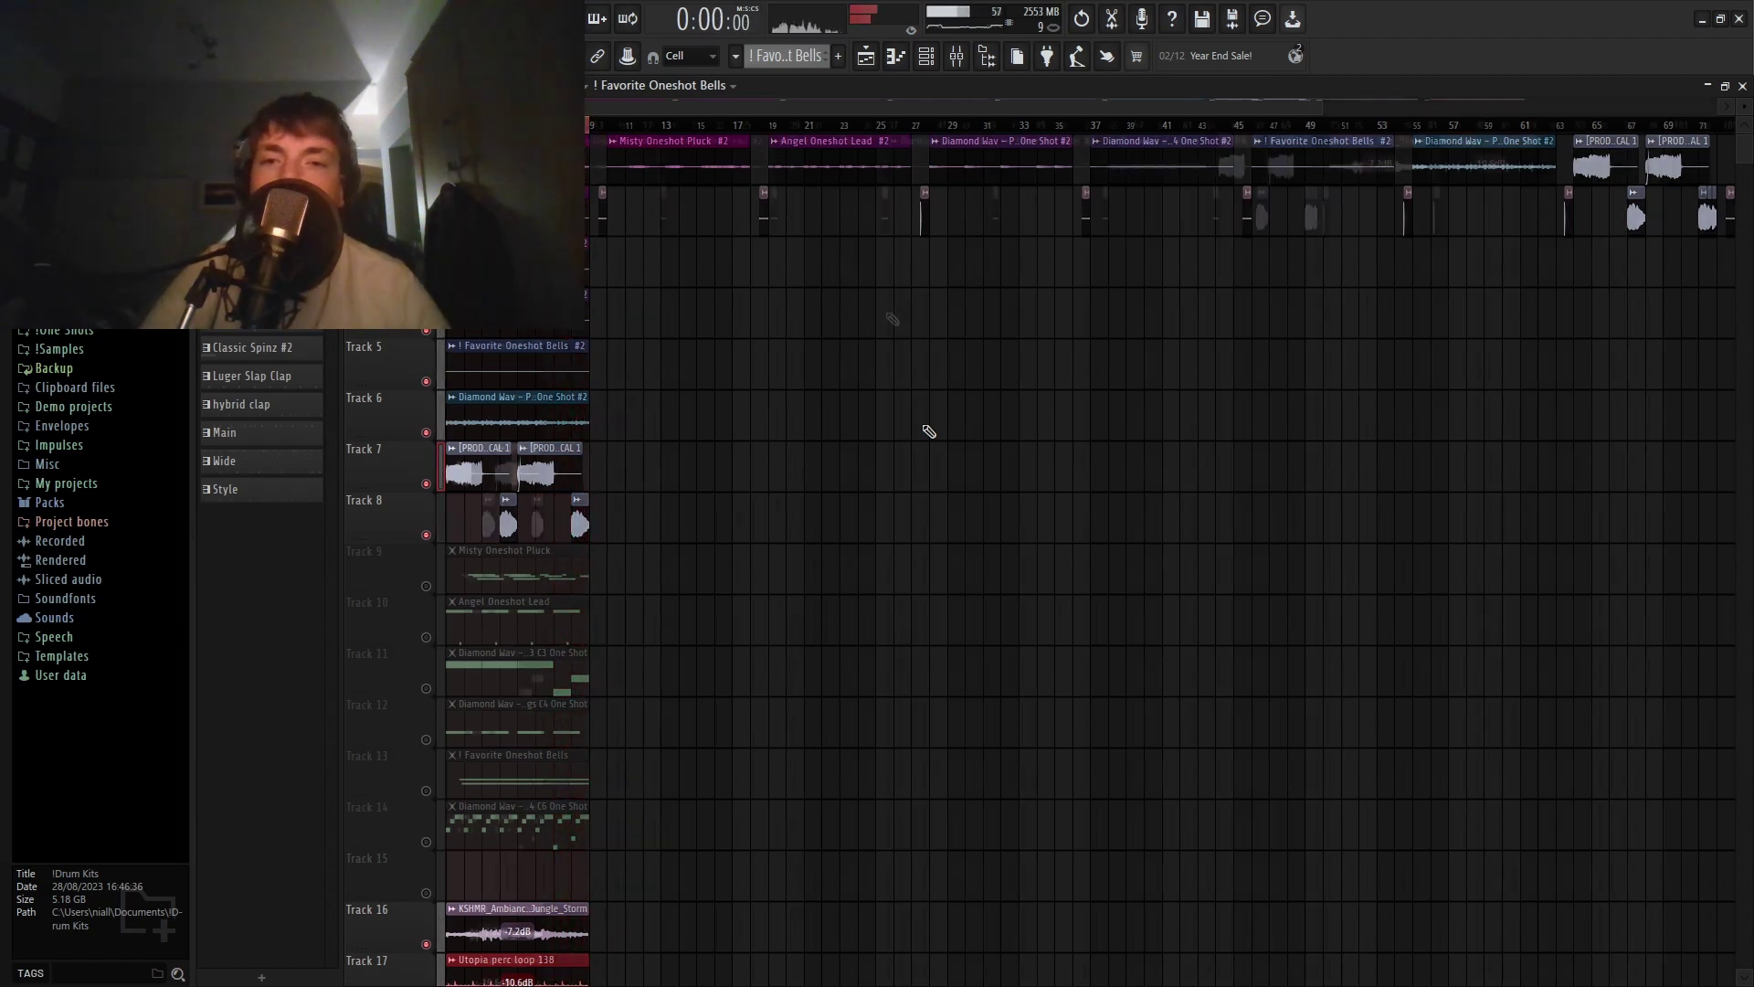